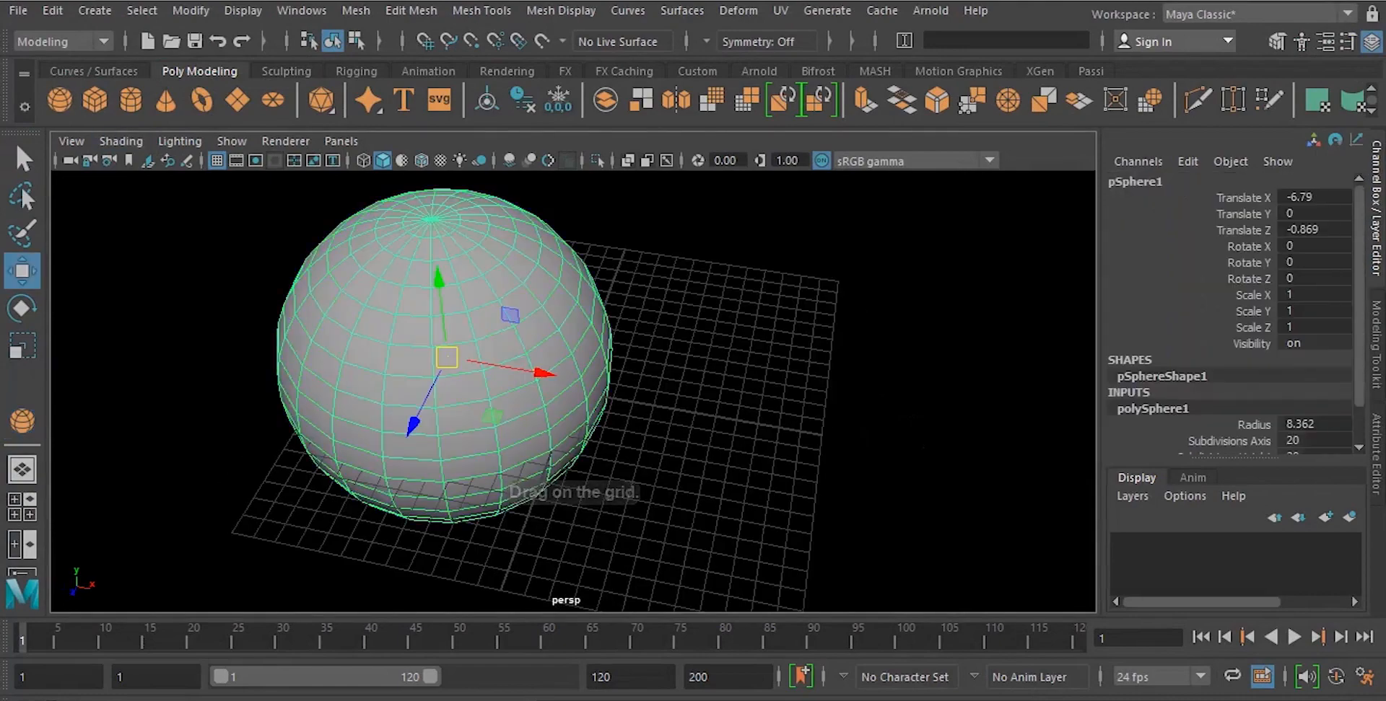
Set up a full-size wireframe top view of the sphere with the EP Curve tool active.
key("f")
scroll(573, 392, "up", 4)
left_click_drag(573, 392, 541, 353, "alt")
middle_click_drag(558, 380, 472, 343, "alt")
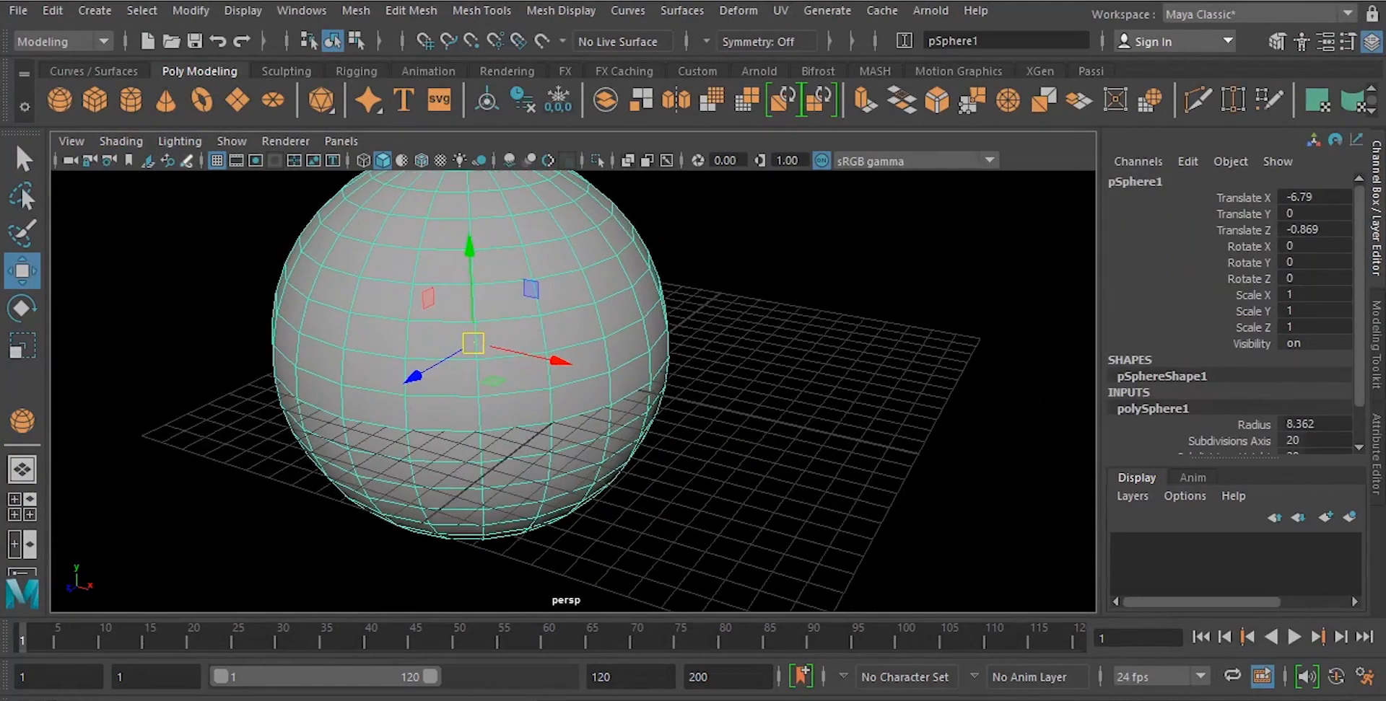
left_click(94, 71)
left_click(130, 100)
key("space")
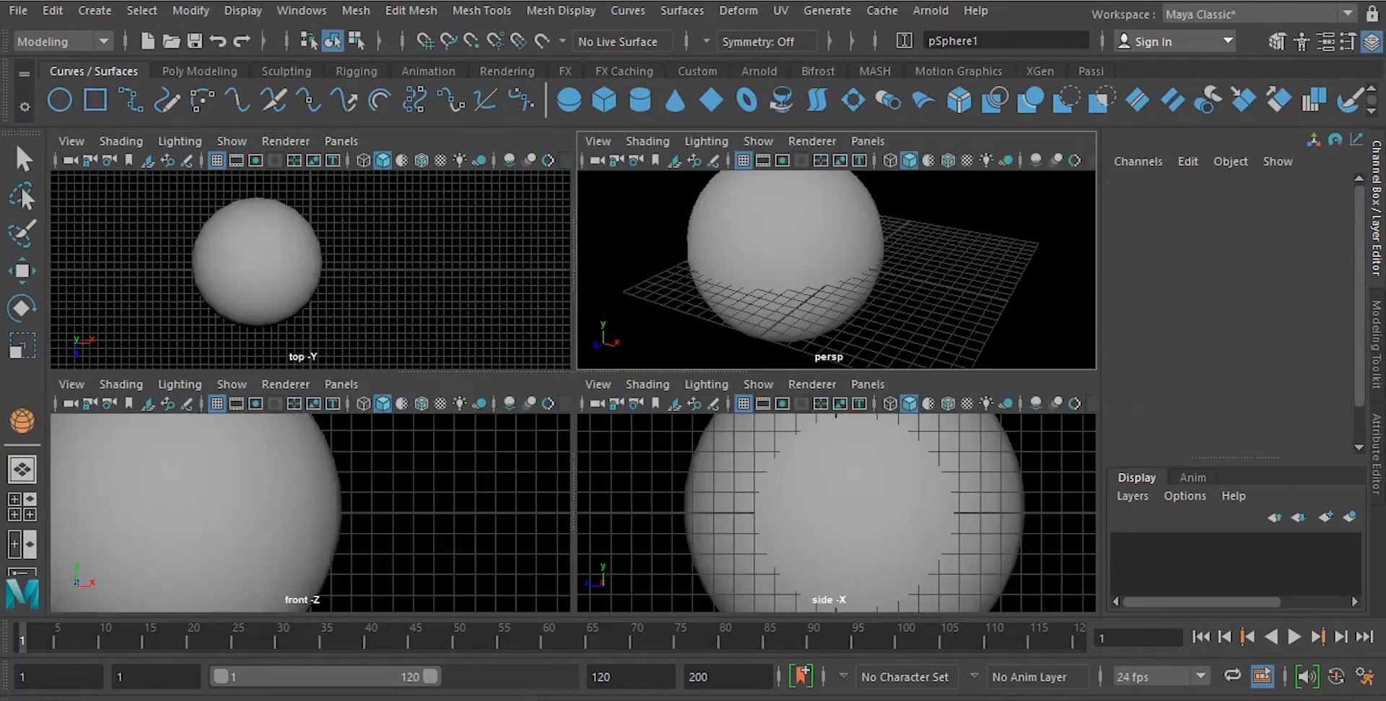
key("space")
scroll(573, 392, "down", 2)
middle_click_drag(573, 391, 503, 392, "alt")
key("4")
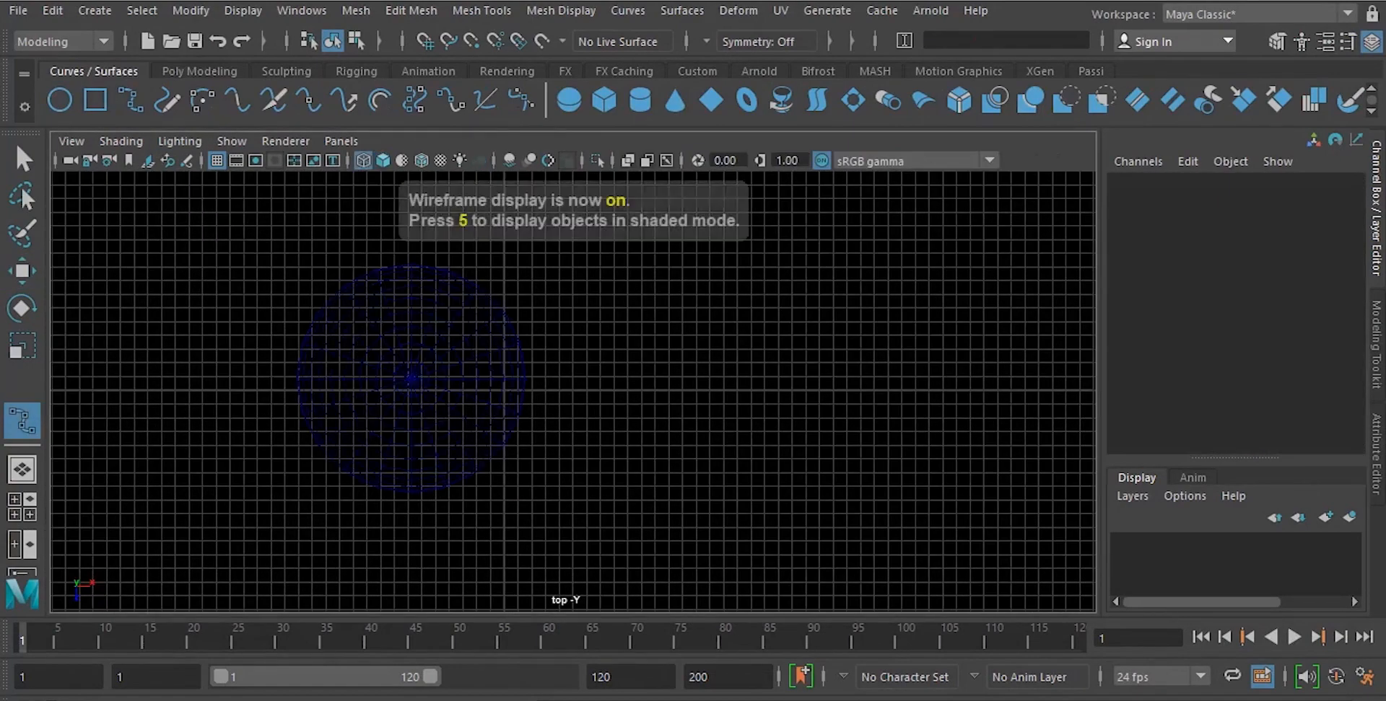
Draw a wavy EP curve with five edit points, starting at the sphere's +X edge and running away from it.
left_click(524, 387)
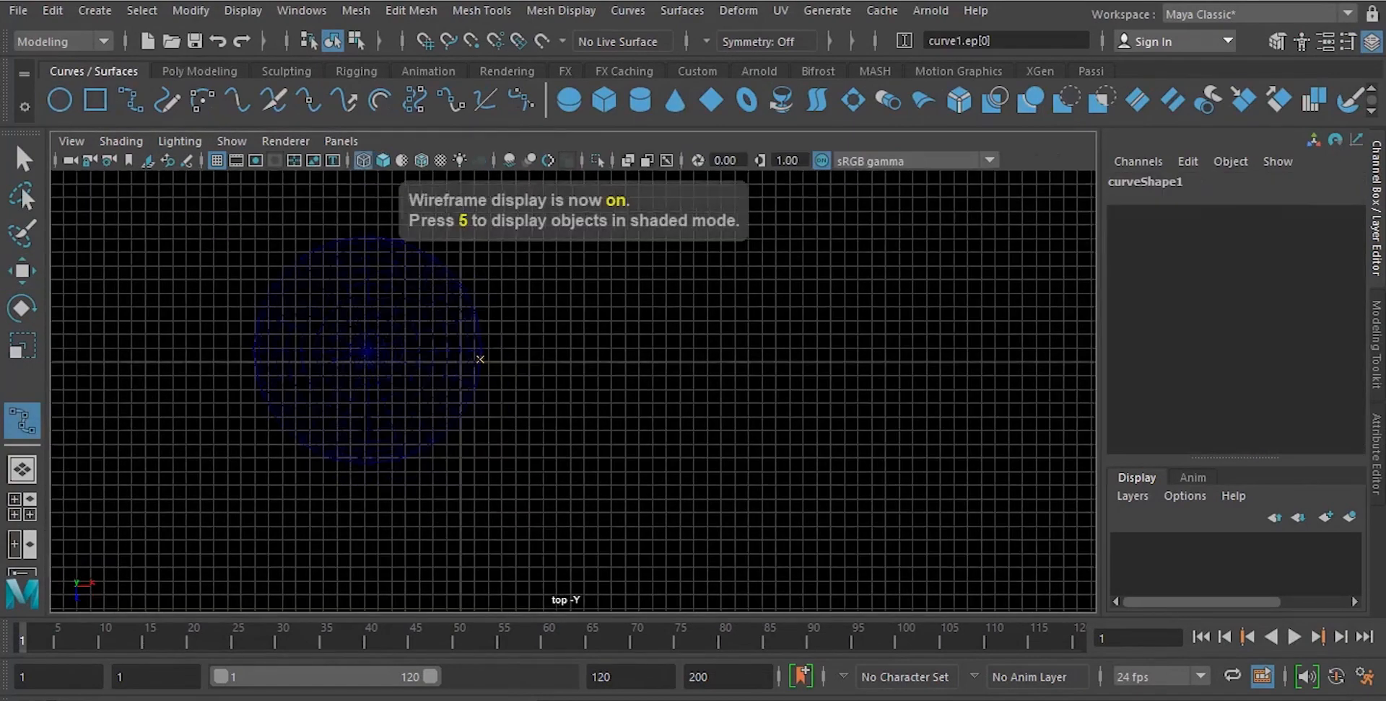
middle_click_drag(663, 476, 505, 412, "alt")
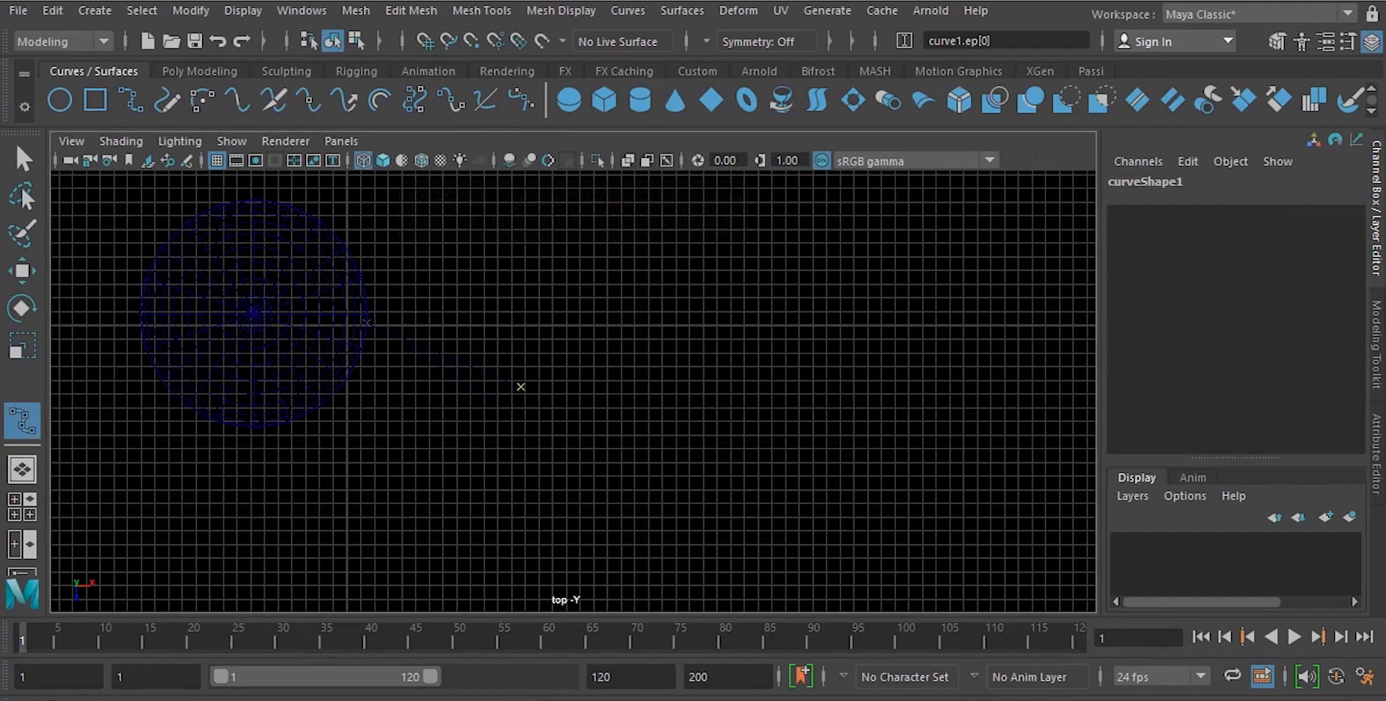
middle_click_drag(520, 387, 481, 304, "alt")
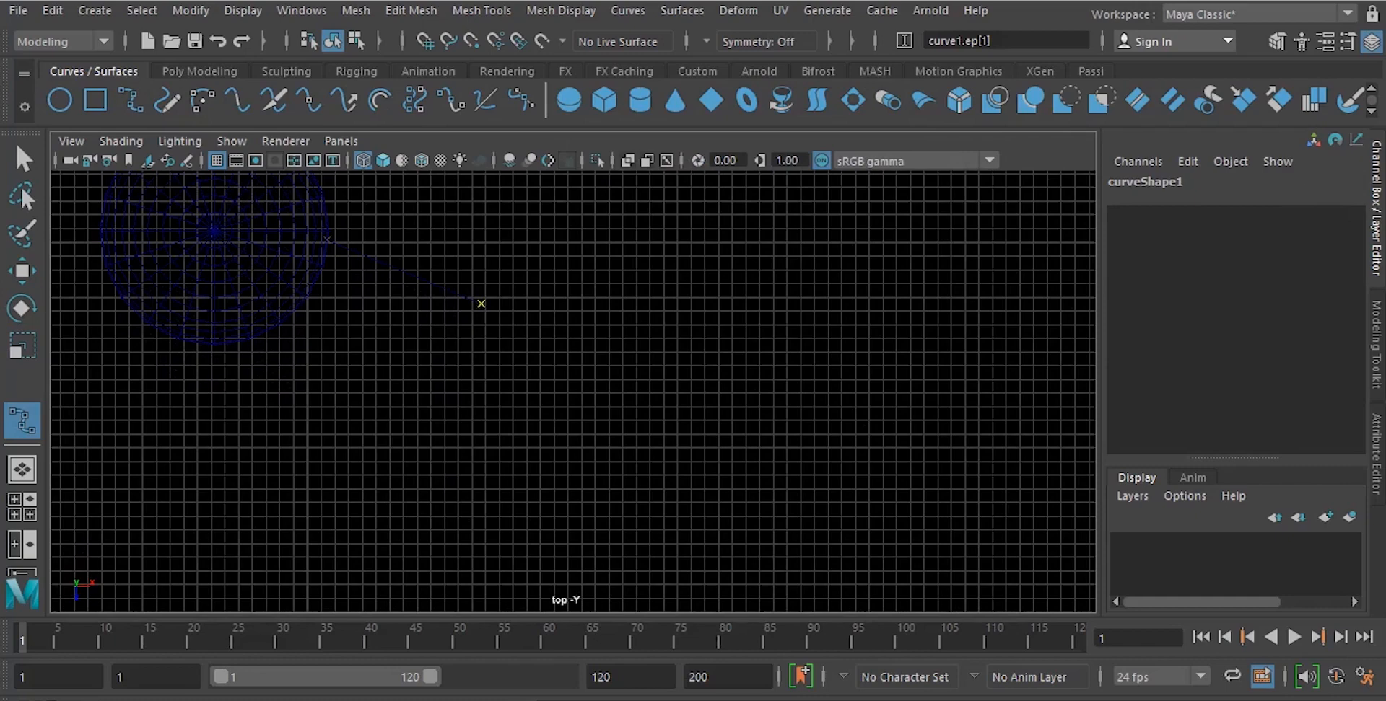
middle_click_drag(481, 304, 416, 227, "alt")
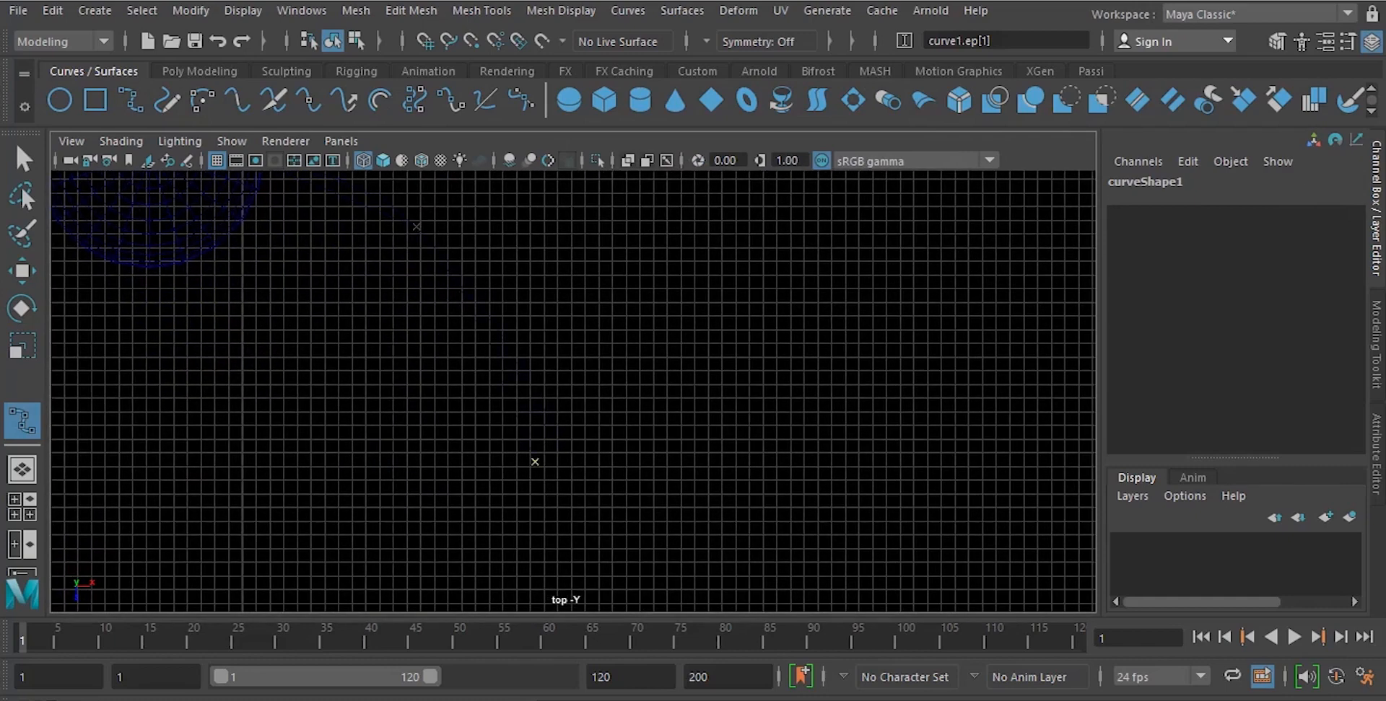
scroll(573, 392, "down", 3)
middle_click_drag(540, 448, 372, 450, "alt")
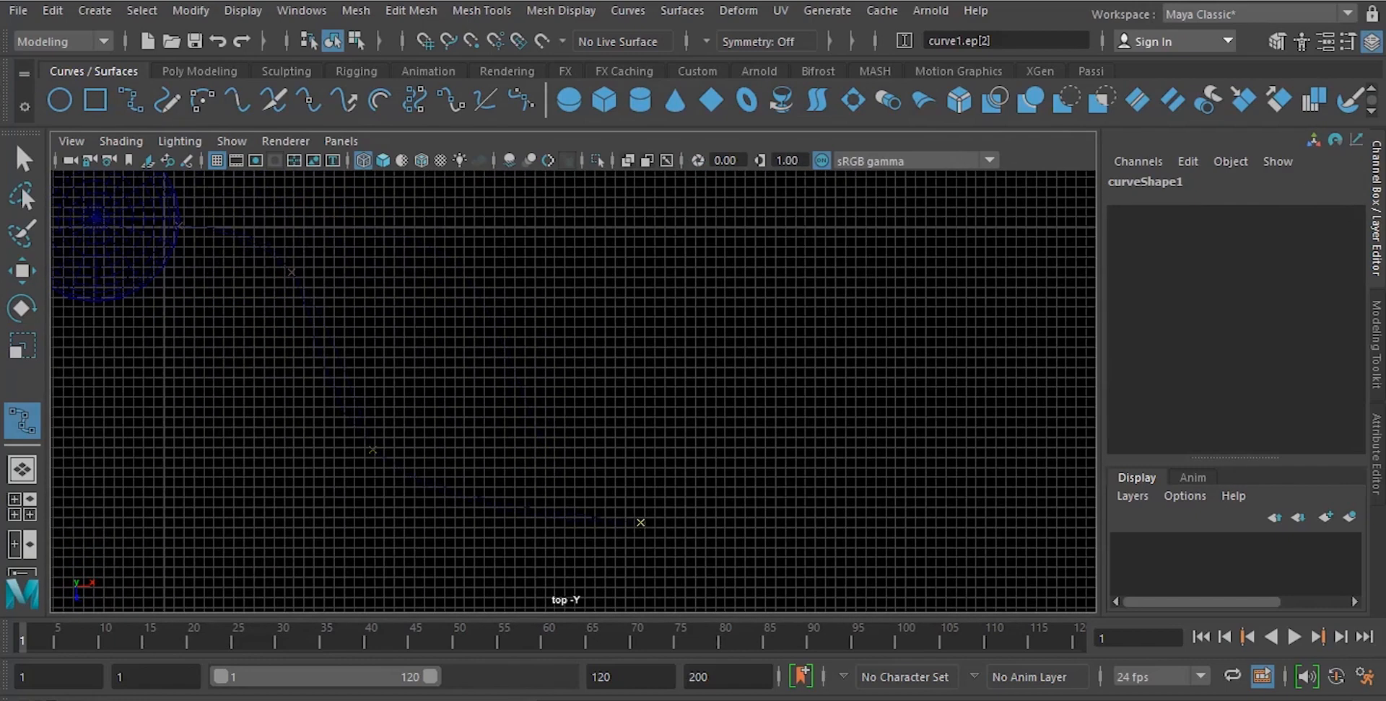
middle_click_drag(612, 392, 399, 345, "alt")
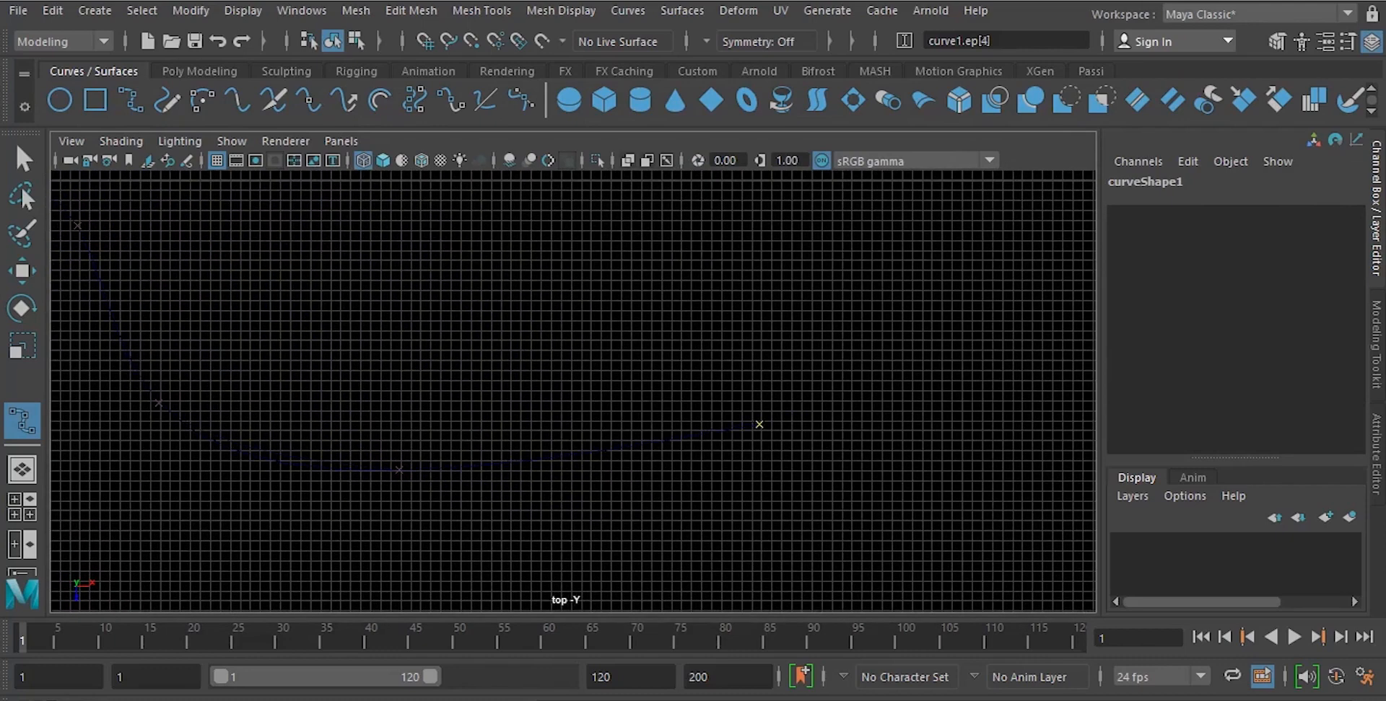
key("w")
In the perspective view, delete the curve's control vertex just past its lowest bend.
key("space")
key("space")
left_click_drag(722, 347, 787, 440, "alt")
scroll(573, 392, "down", 8)
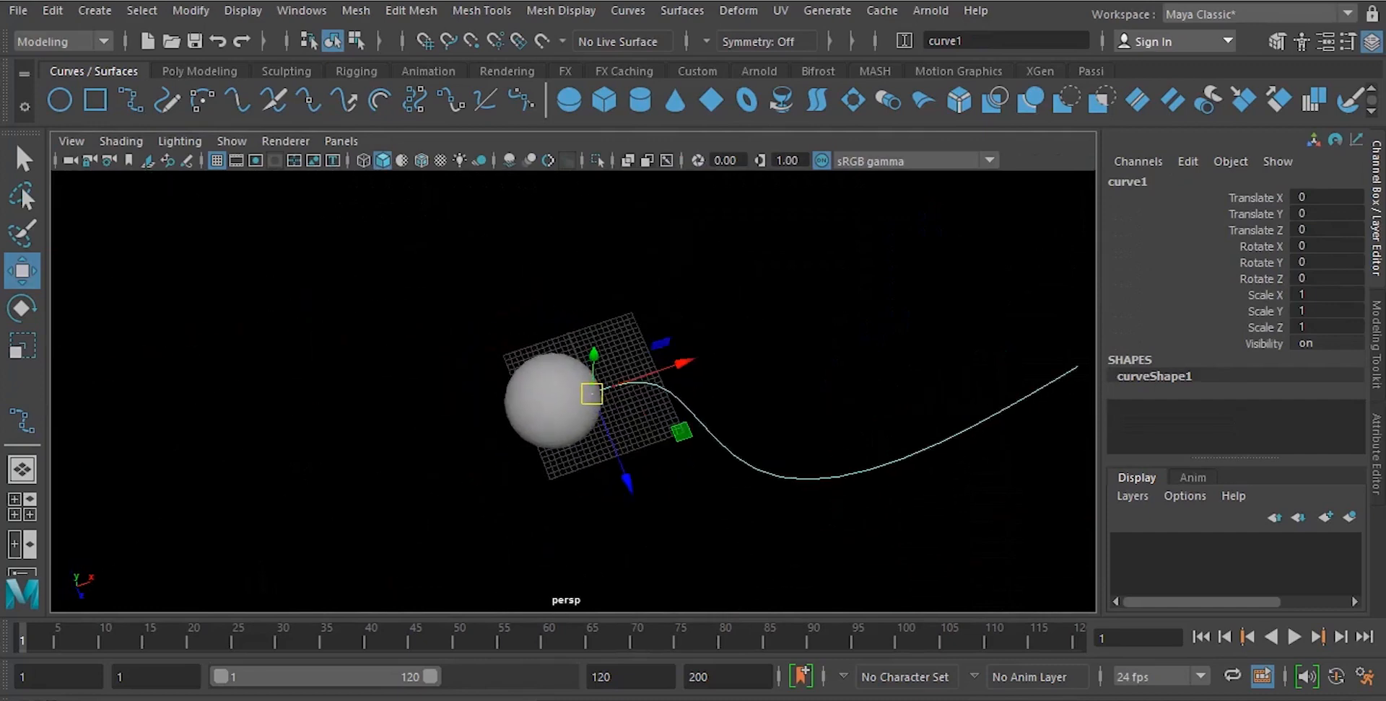
middle_click_drag(591, 395, 360, 379, "alt")
key("F9")
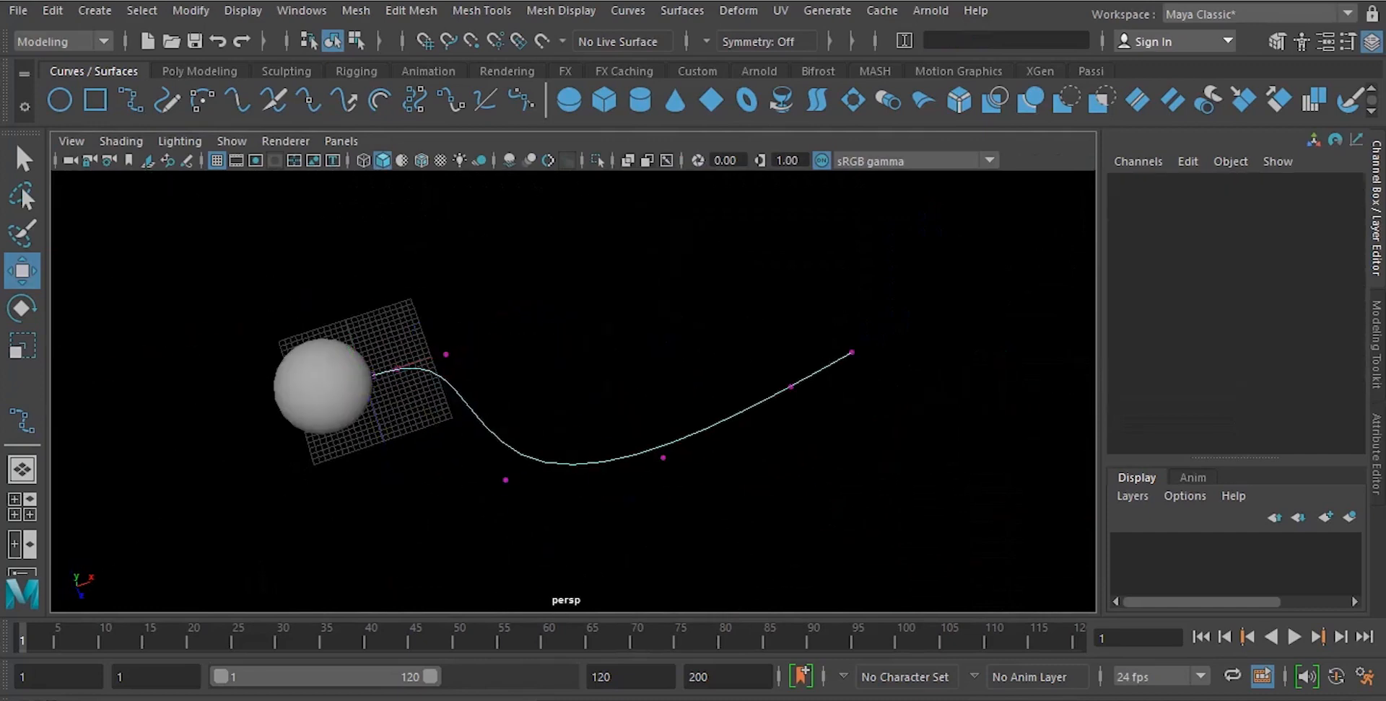
left_click(505, 480)
left_click(663, 458)
key("Delete")
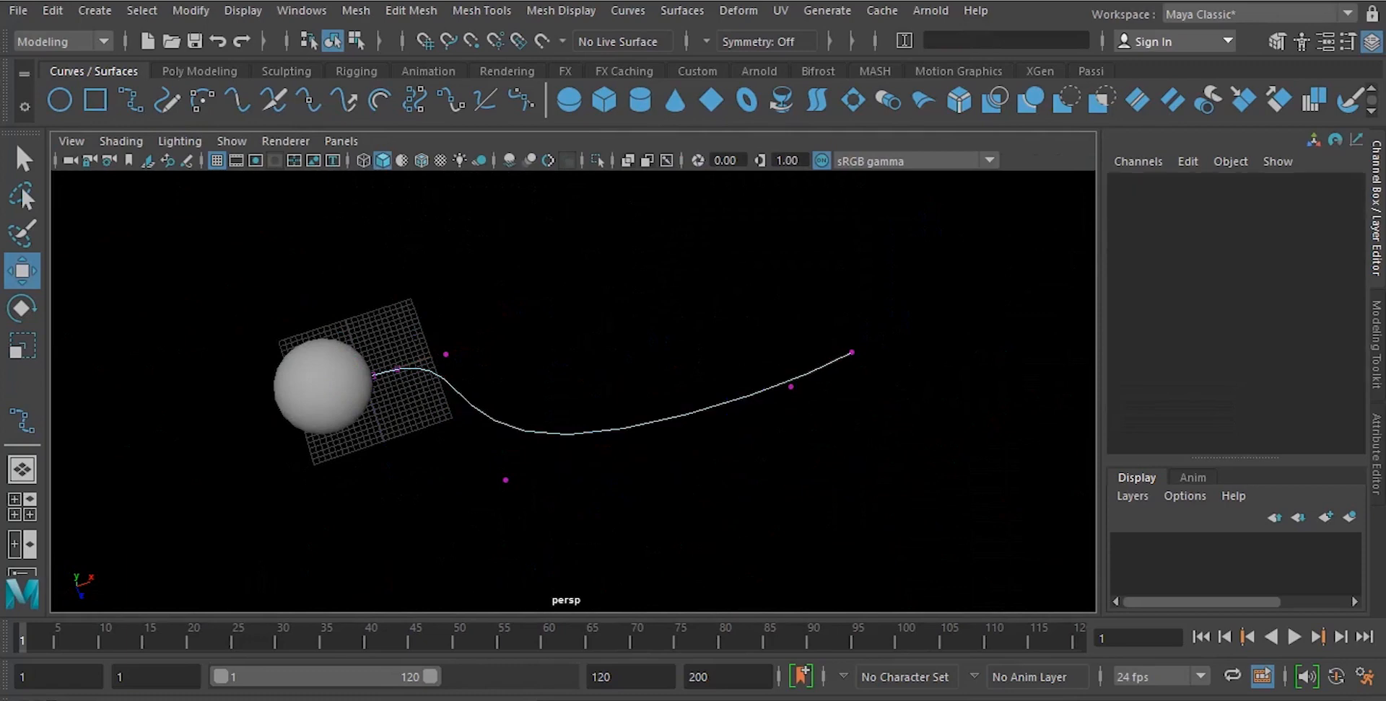
Move the curve's last two control vertices back toward the sphere to reshape its free end, and return to object selection.
left_click(790, 387)
left_click_drag(790, 387, 656, 516)
left_click(850, 354)
left_click_drag(849, 355, 707, 303)
key("F8")
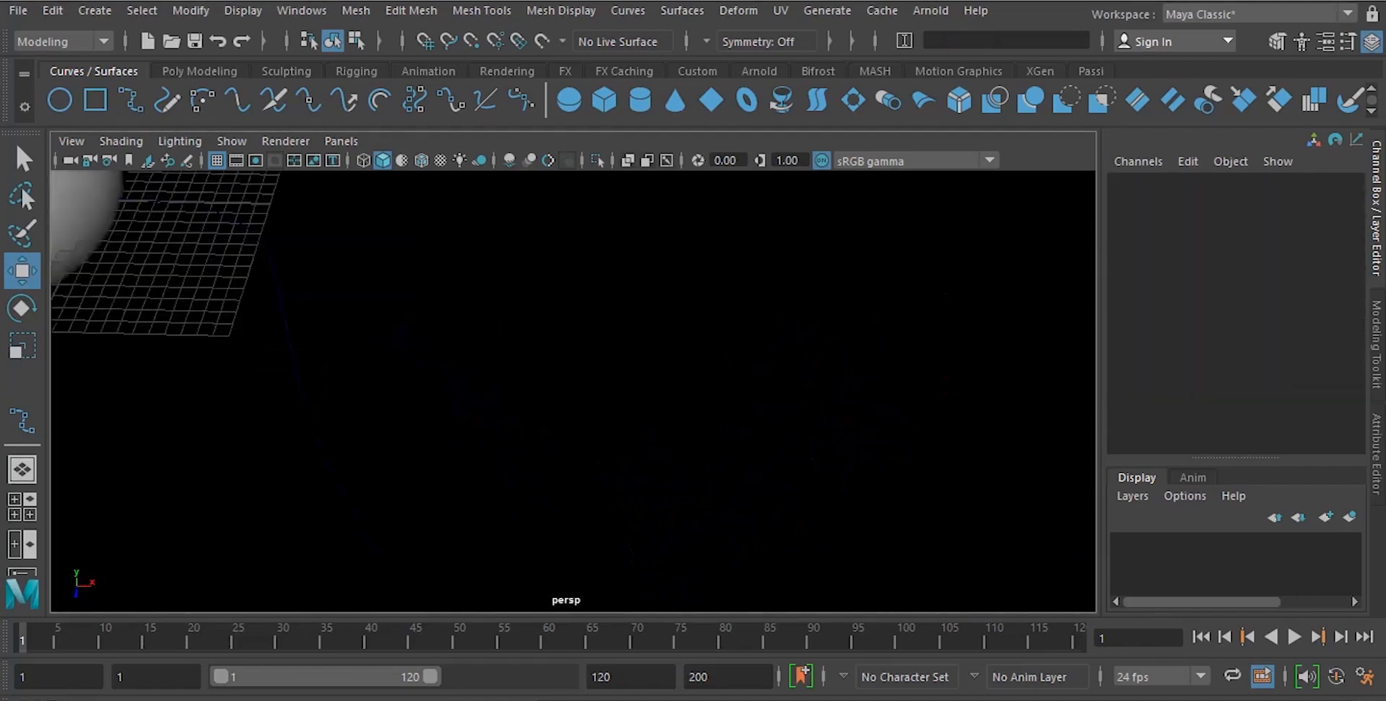
Move the curve to about Y 0.591, Z 0.286 so it starts at the middle of a sphere face.
middle_click_drag(361, 253, 742, 505, "alt")
left_click_drag(578, 462, 549, 361, "alt")
left_click(303, 440)
left_click_drag(506, 433, 448, 389, "alt")
left_click(612, 583)
left_click_drag(493, 436, 404, 404)
left_click(376, 426)
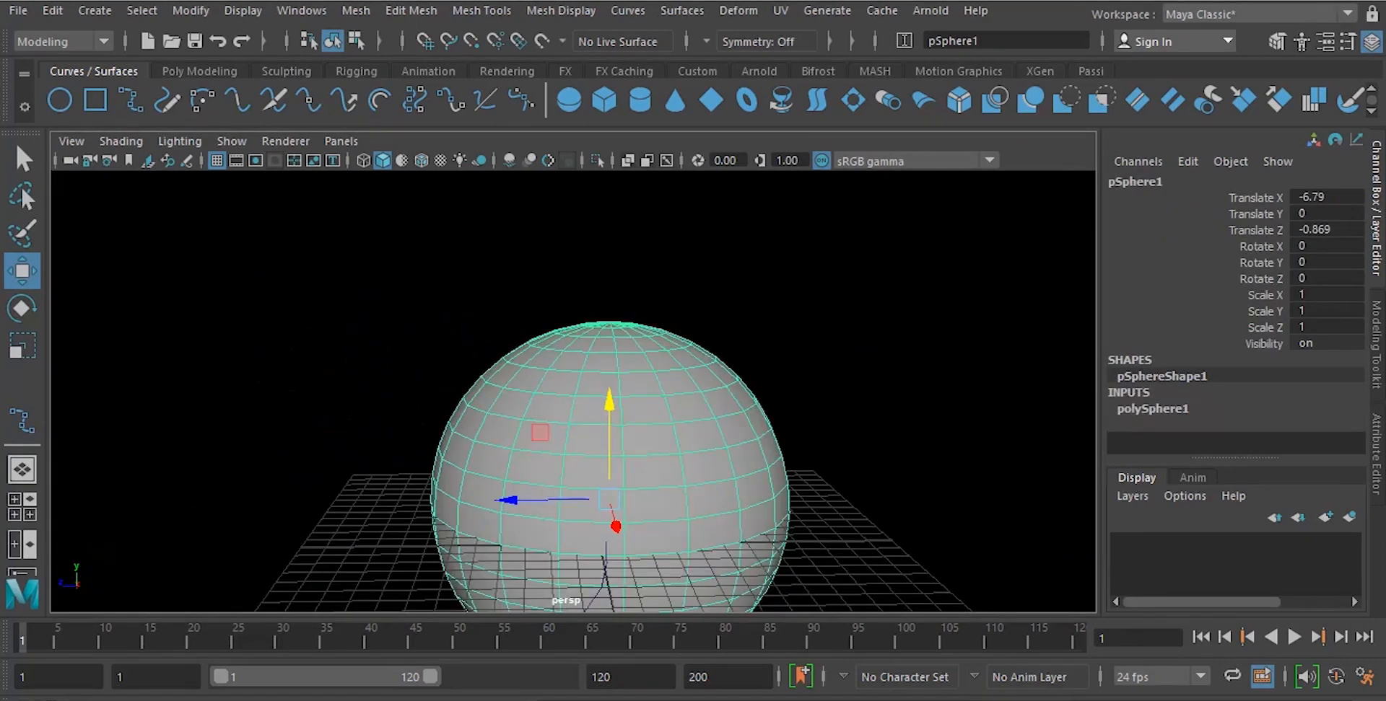
left_click(599, 594)
middle_click_drag(522, 465, 542, 349, "alt")
Select the sphere face at the curve's start together with the curve, and extrude the face along the curve.
left_click(541, 349)
right_click_drag(541, 349, 548, 426)
left_click(594, 433)
mouse_move(594, 433)
left_mouse_down("alt")
mouse_move(765, 443)
mouse_move(598, 438)
left_mouse_up("alt")
left_click_drag(598, 438, 614, 484, "shift")
scroll(614, 483, "down", 6)
middle_click_drag(614, 483, 506, 426, "alt")
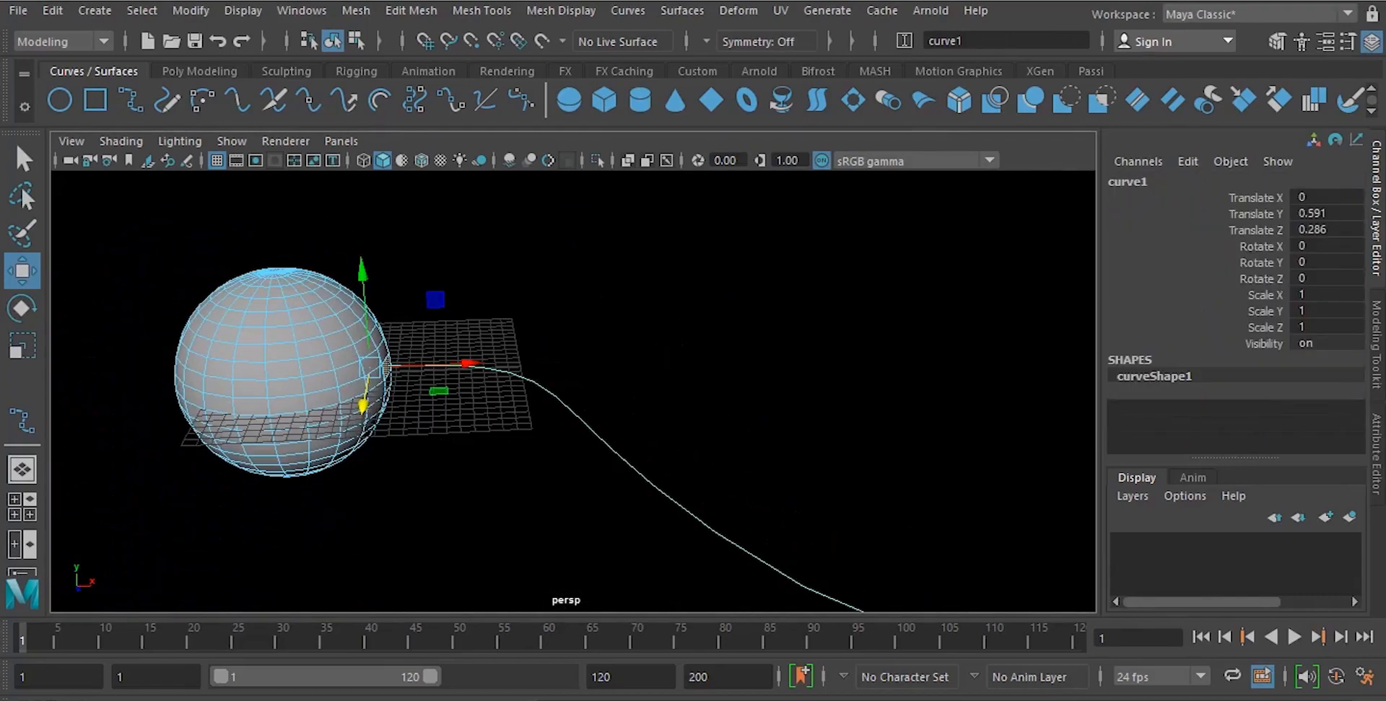
left_click(410, 10)
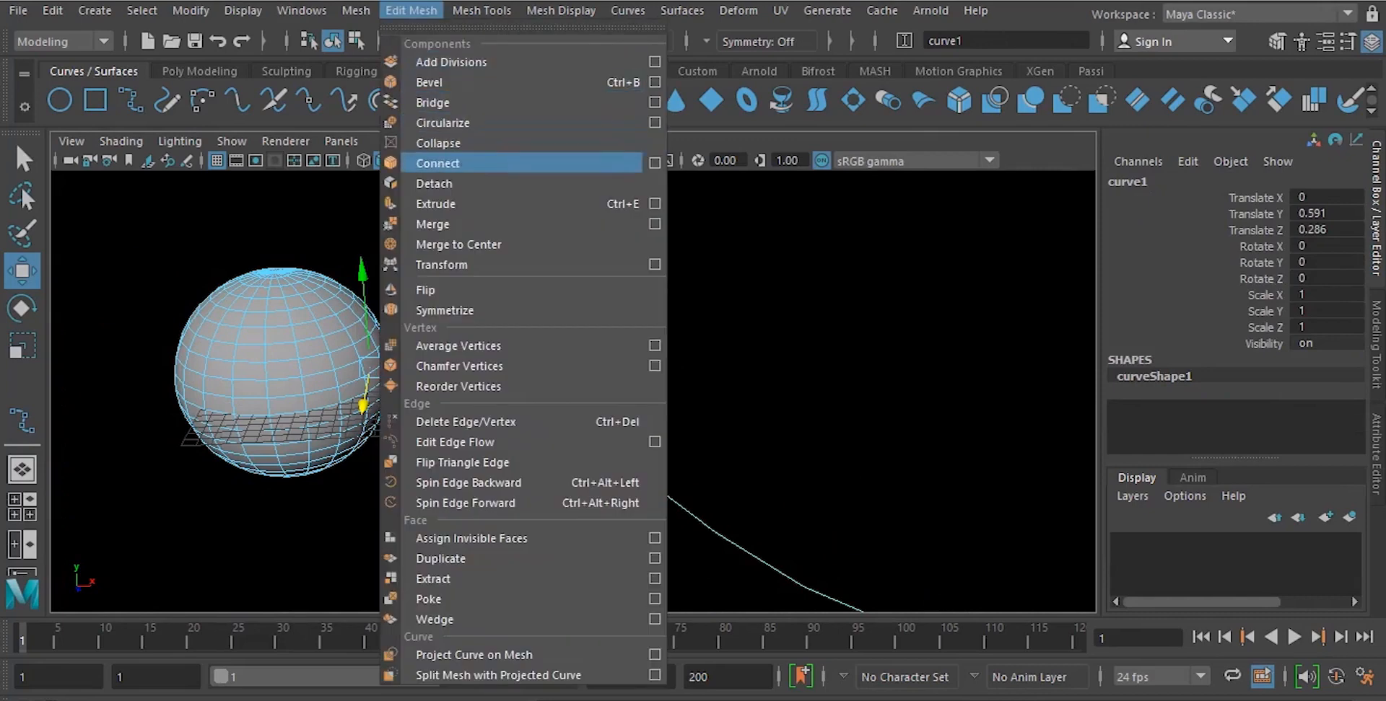
left_click(462, 204)
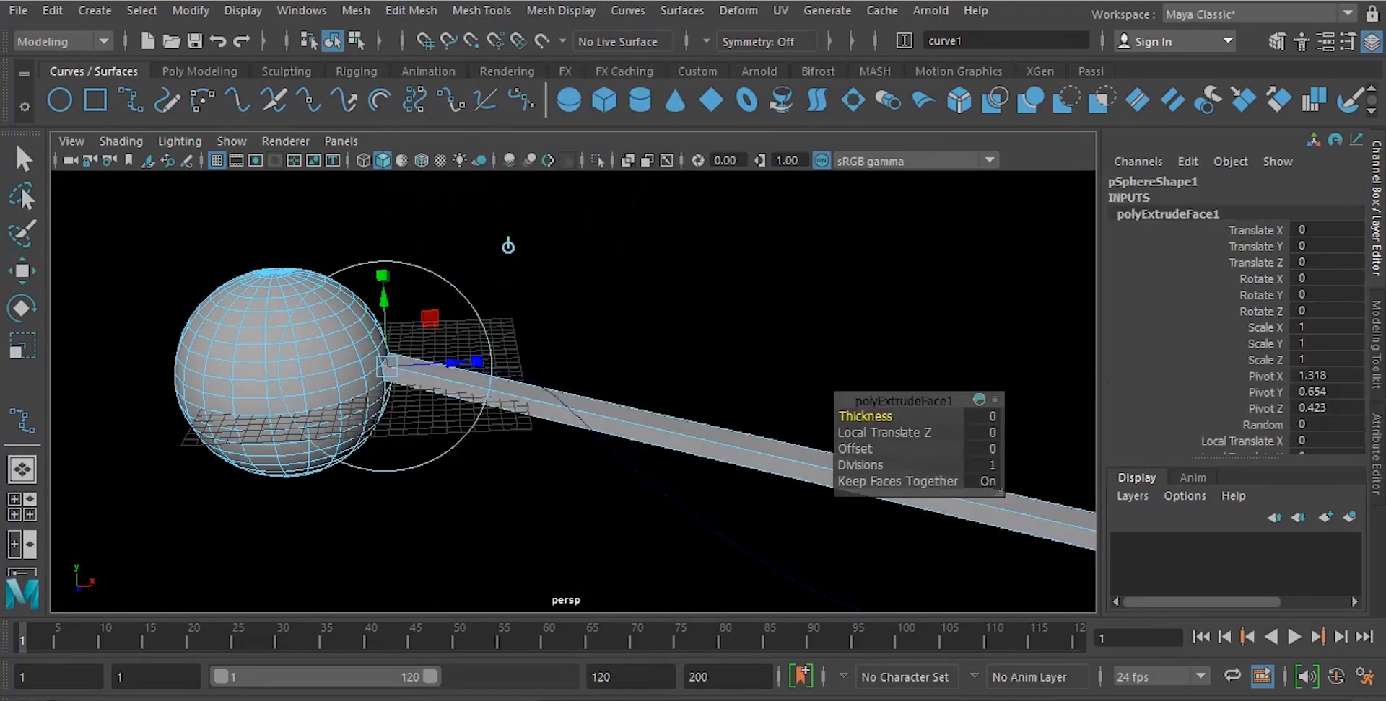
Set the extrusion's divisions to 40.
left_click_drag(508, 248, 501, 260, "alt")
scroll(501, 259, "down", 3)
middle_click_drag(551, 263, 384, 198, "alt")
left_click_drag(384, 198, 368, 223, "alt")
middle_click_drag(368, 223, 424, 157, "alt")
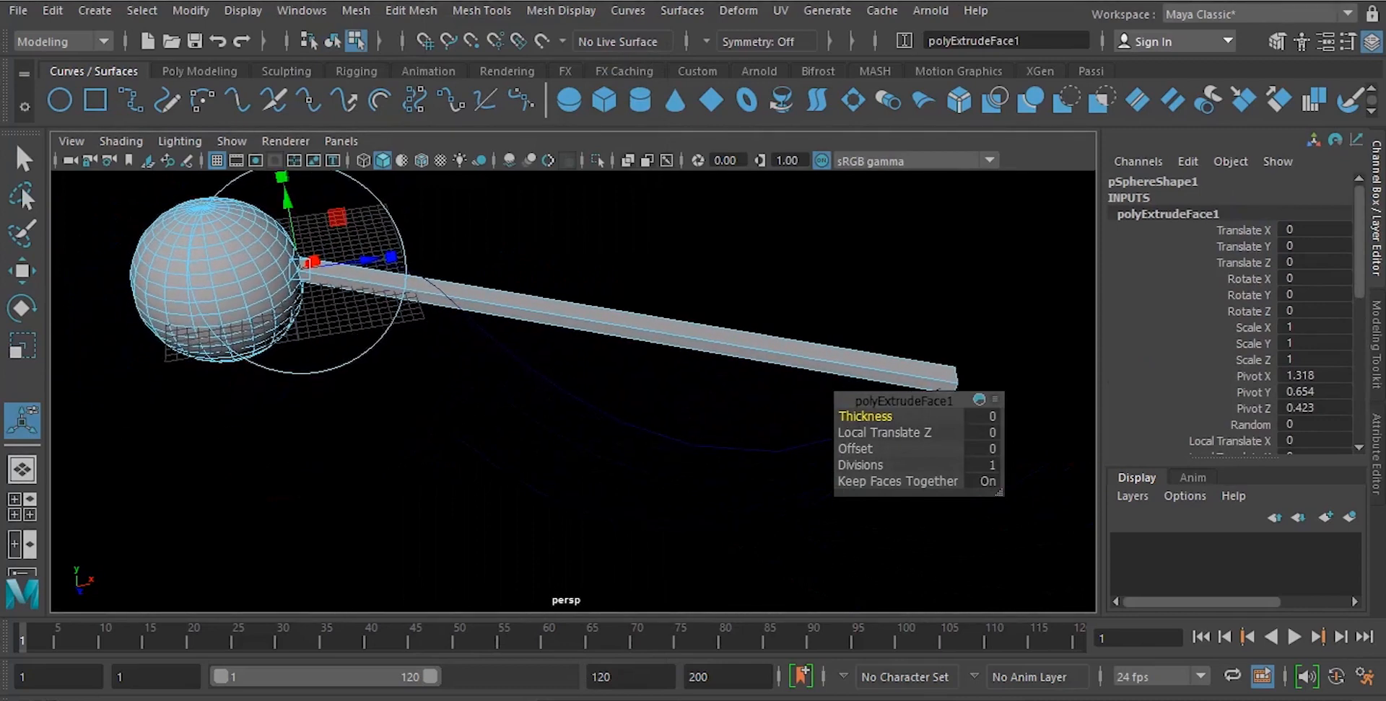
left_click_drag(859, 465, 887, 433)
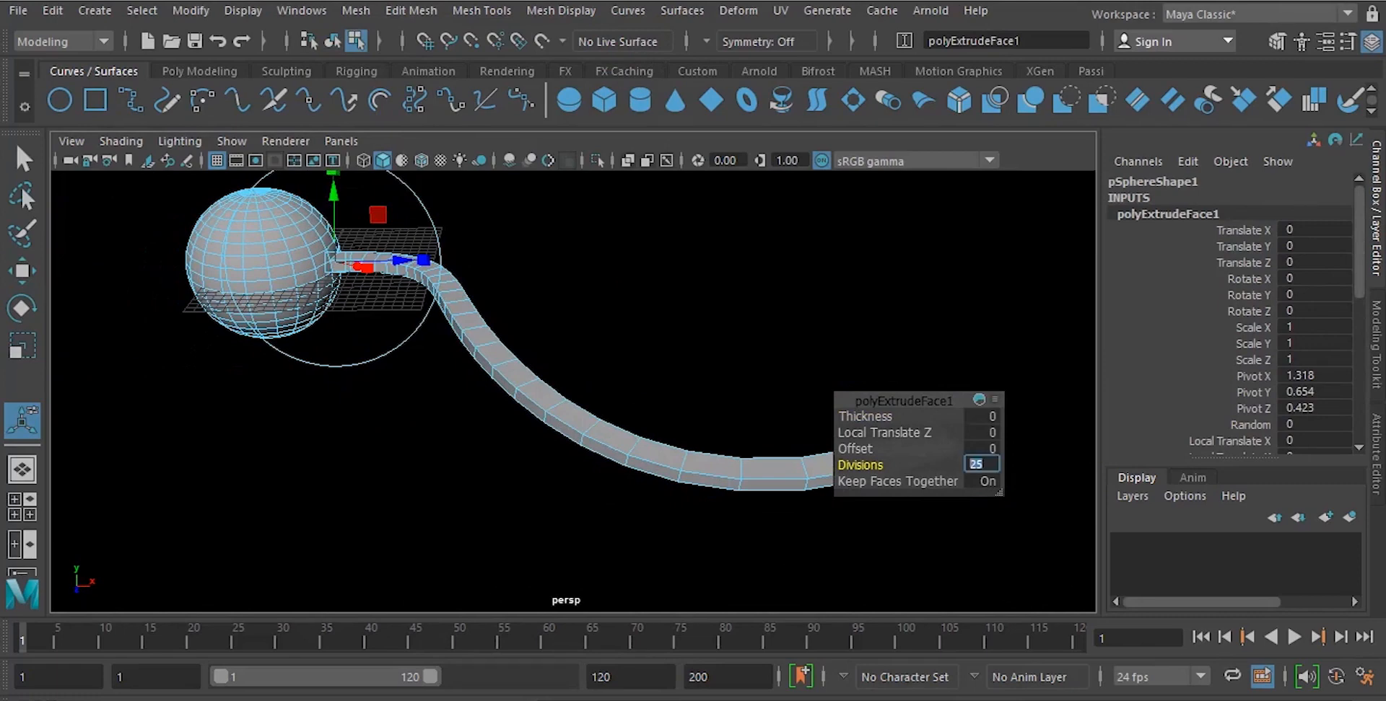
key("Return")
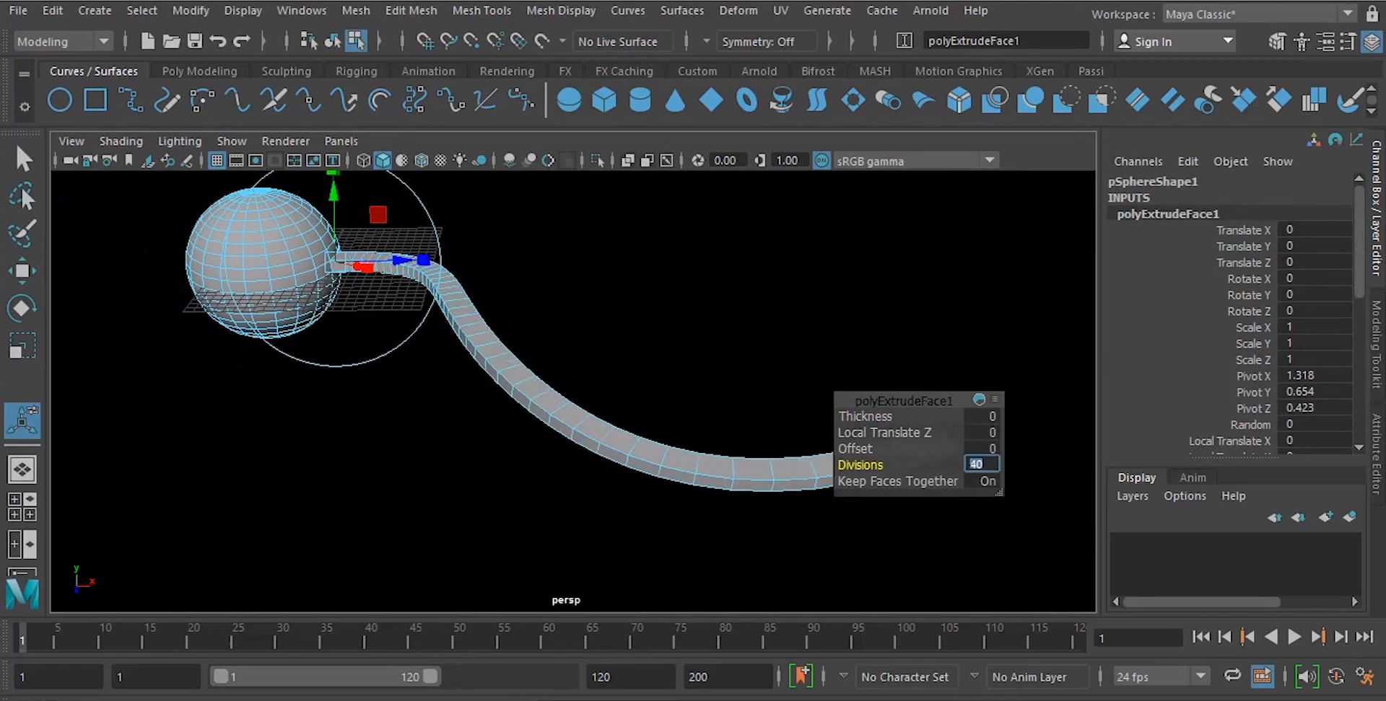
Set the extrusion's taper to about 0.082 and twist to about -178, and return to object selection.
key("w")
middle_click_drag(573, 392, 531, 409, "alt")
key("ctrl+a")
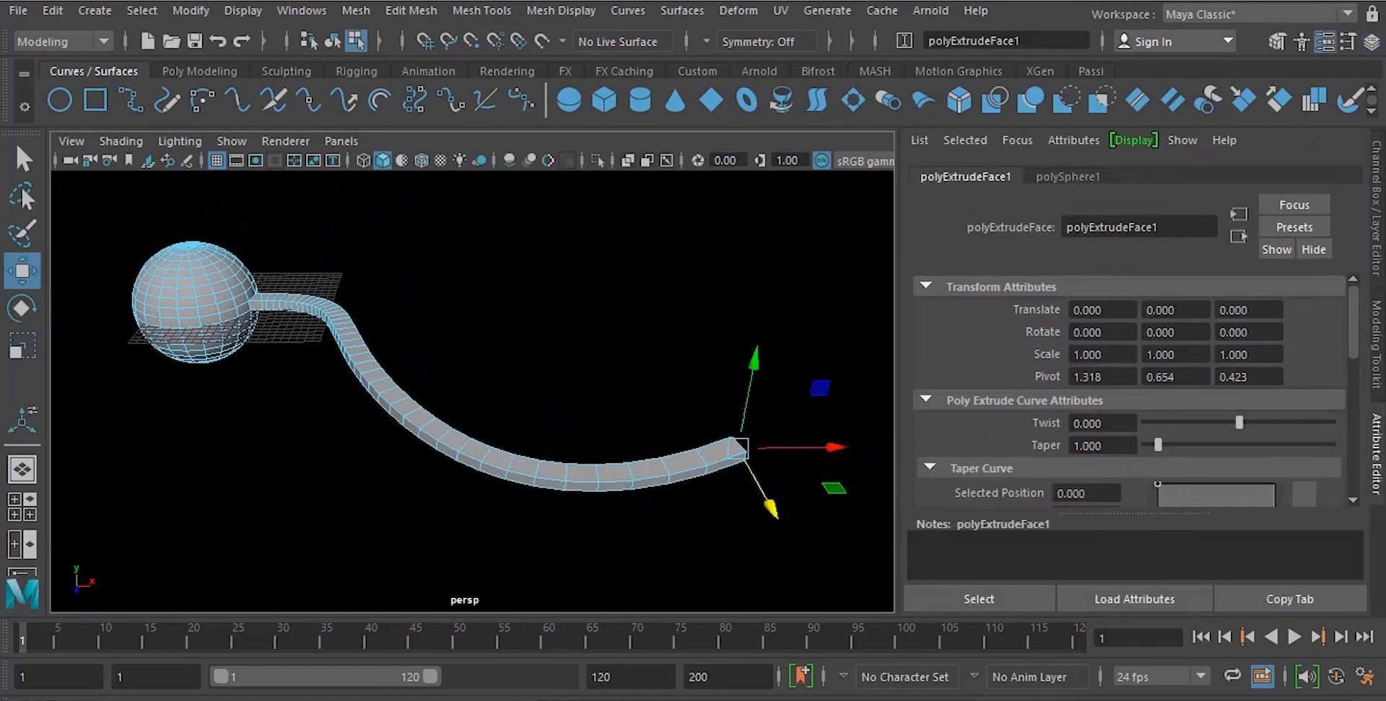
mouse_move(1158, 446)
left_mouse_down()
mouse_move(1188, 446)
mouse_move(1147, 446)
left_mouse_up()
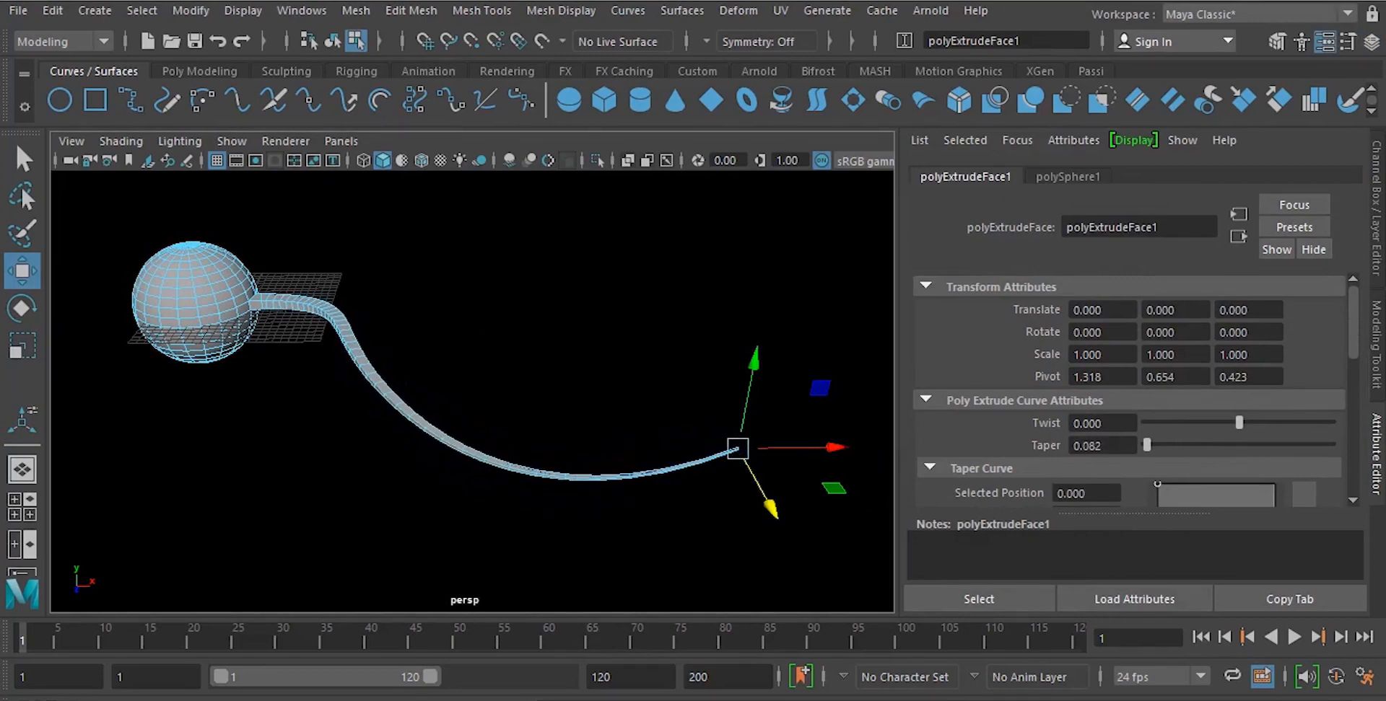
left_click_drag(1233, 423, 1152, 423)
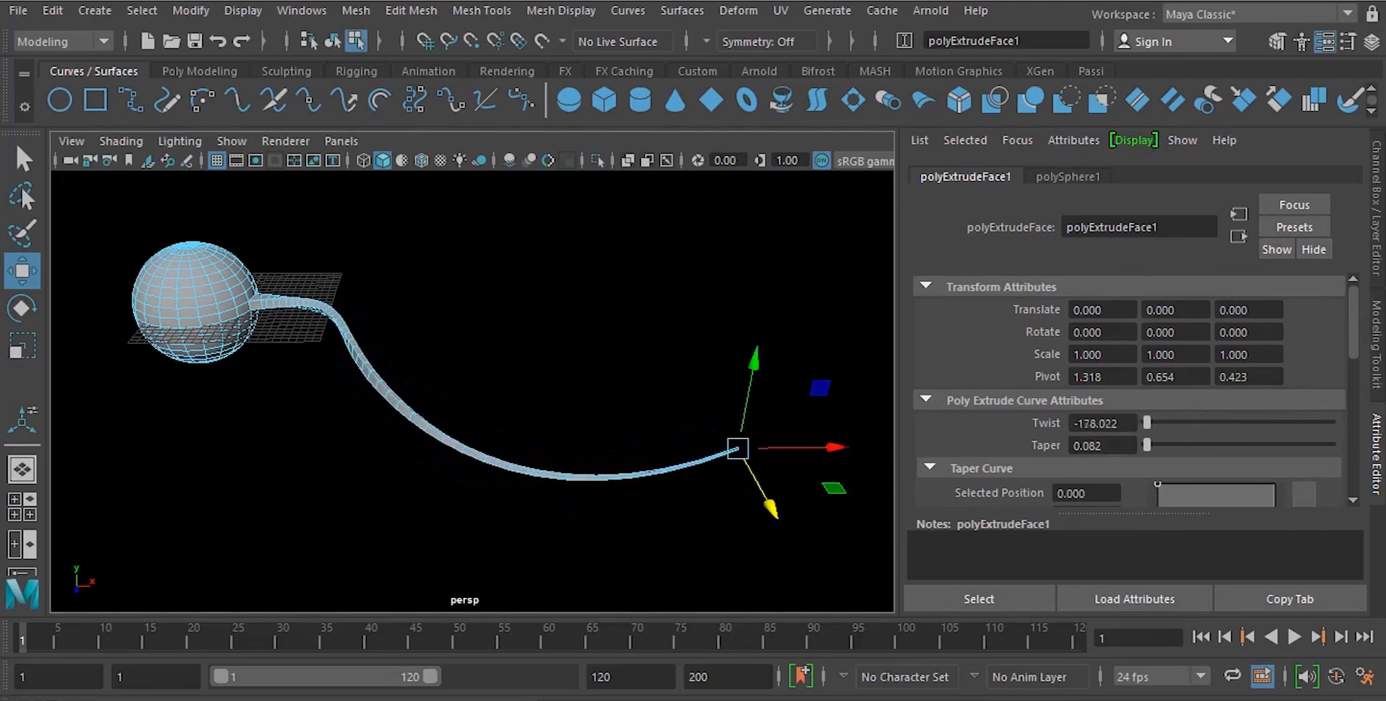
key("F8")
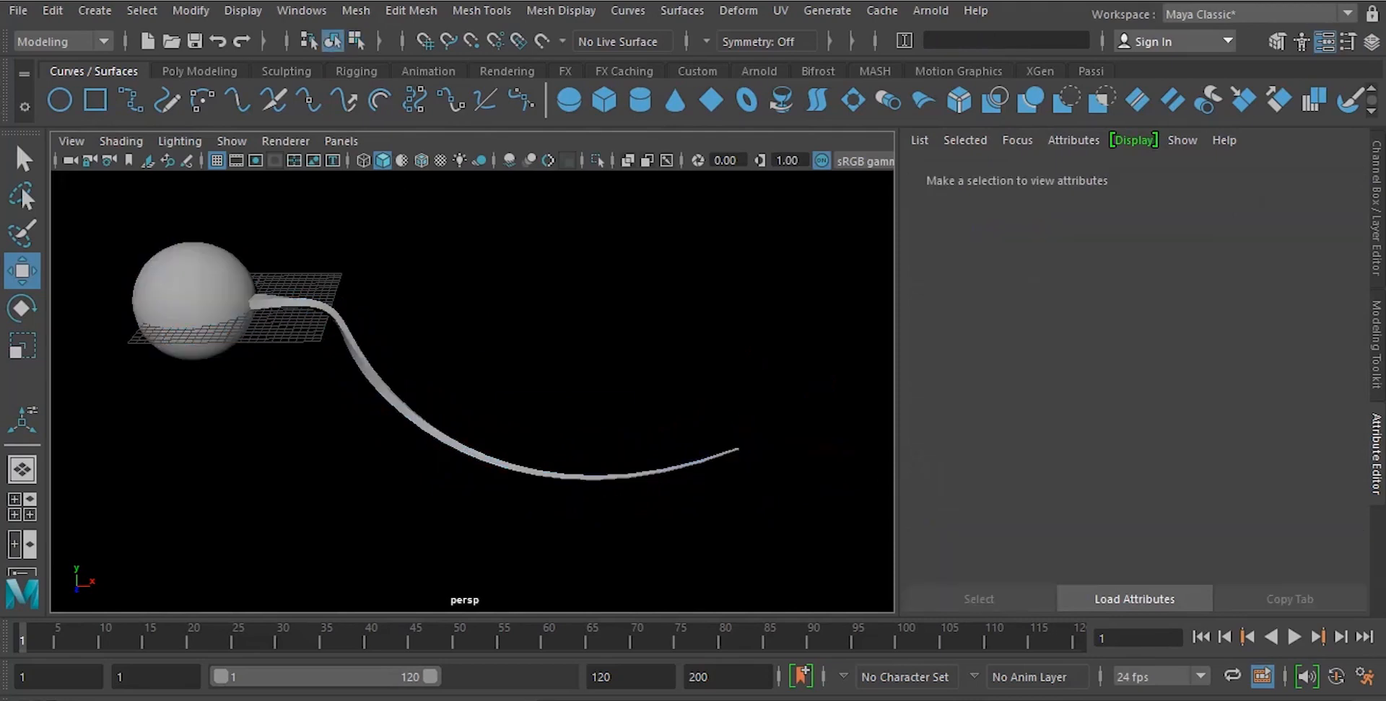
scroll(472, 392, "up", 2)
left_click_drag(577, 404, 281, 512, "alt")
scroll(472, 391, "down", 4)
left_click_drag(472, 391, 650, 346, "alt")
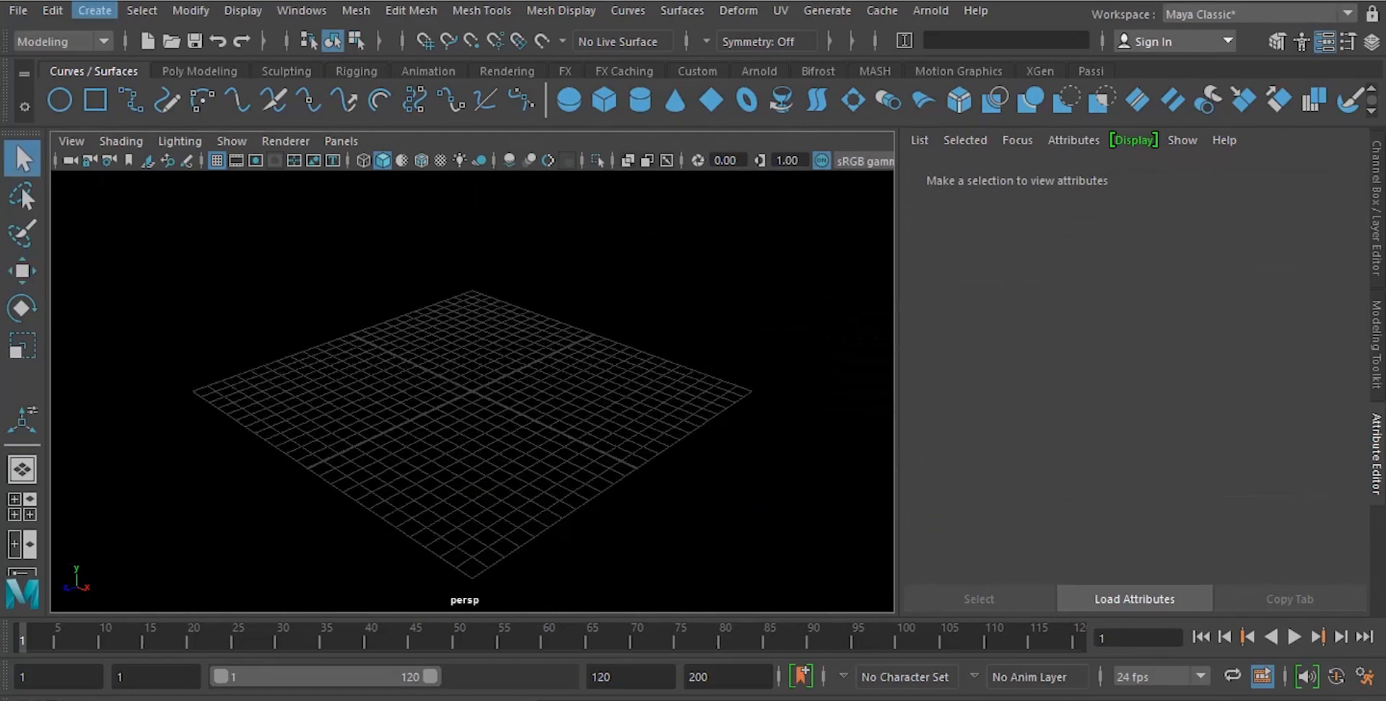
Create a tall three-coil polygon helix near the middle of the grid.
left_click(95, 10)
mouse_move(155, 82)
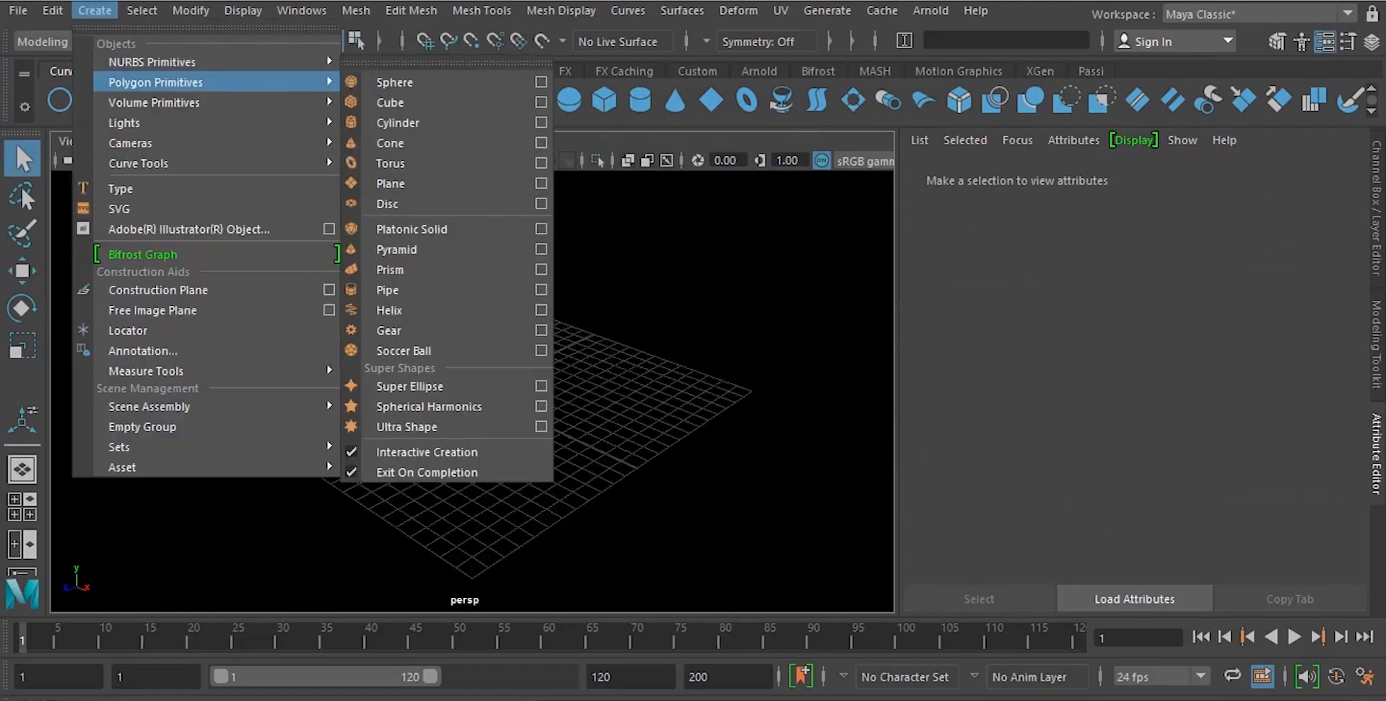
left_click(389, 310)
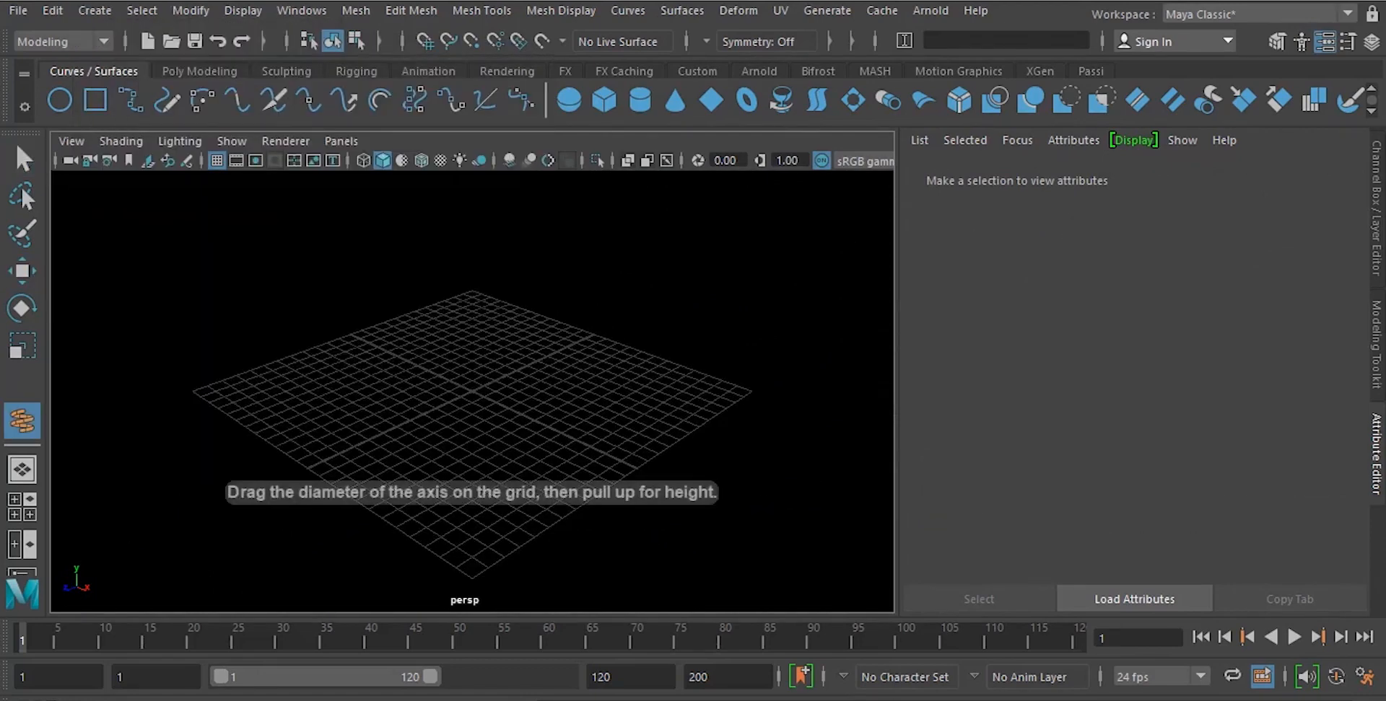
left_click_drag(498, 391, 588, 401)
left_click_drag(589, 401, 588, 187)
scroll(473, 389, "down", 5)
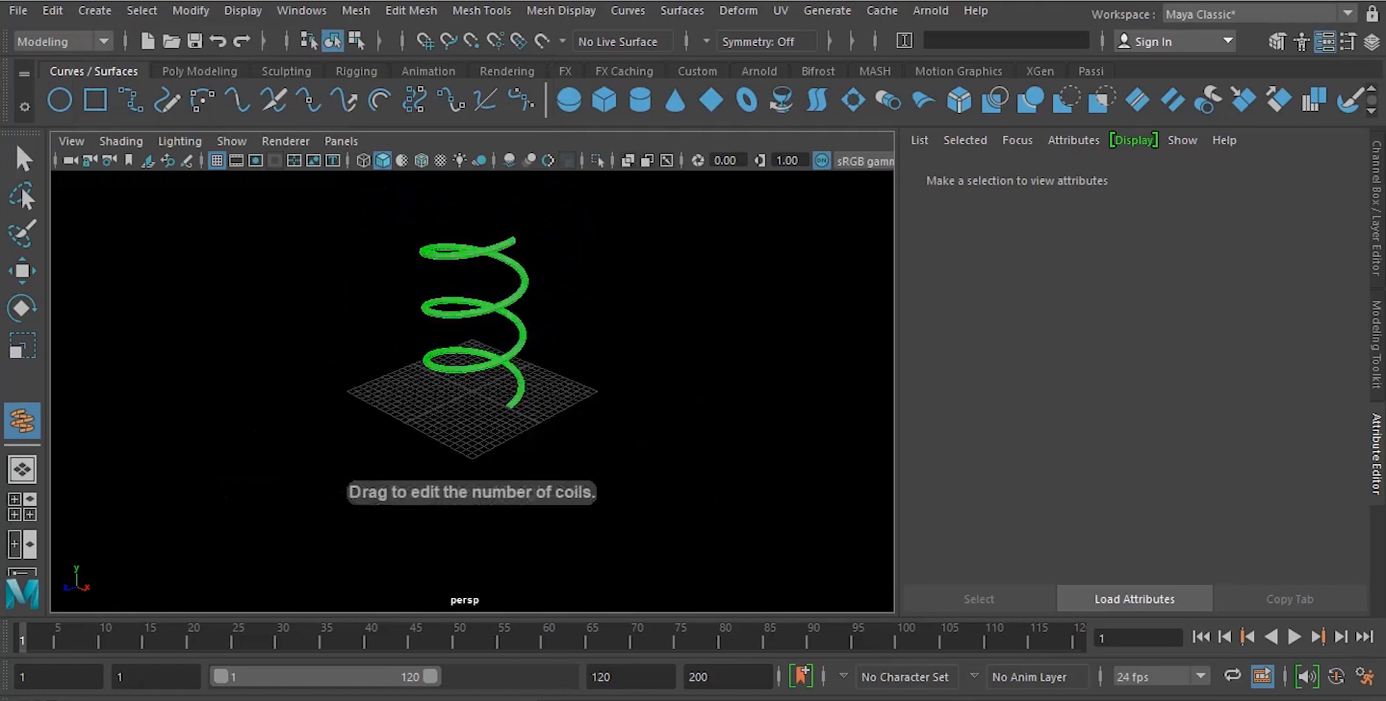
middle_click_drag(472, 340, 477, 415, "alt")
key("w")
Select a lengthwise edge loop along the helix and convert the polygon edges to a curve.
scroll(473, 389, "up", 8)
key("F10")
double_click(689, 518)
scroll(473, 390, "down", 8)
right_click(638, 313, "shift")
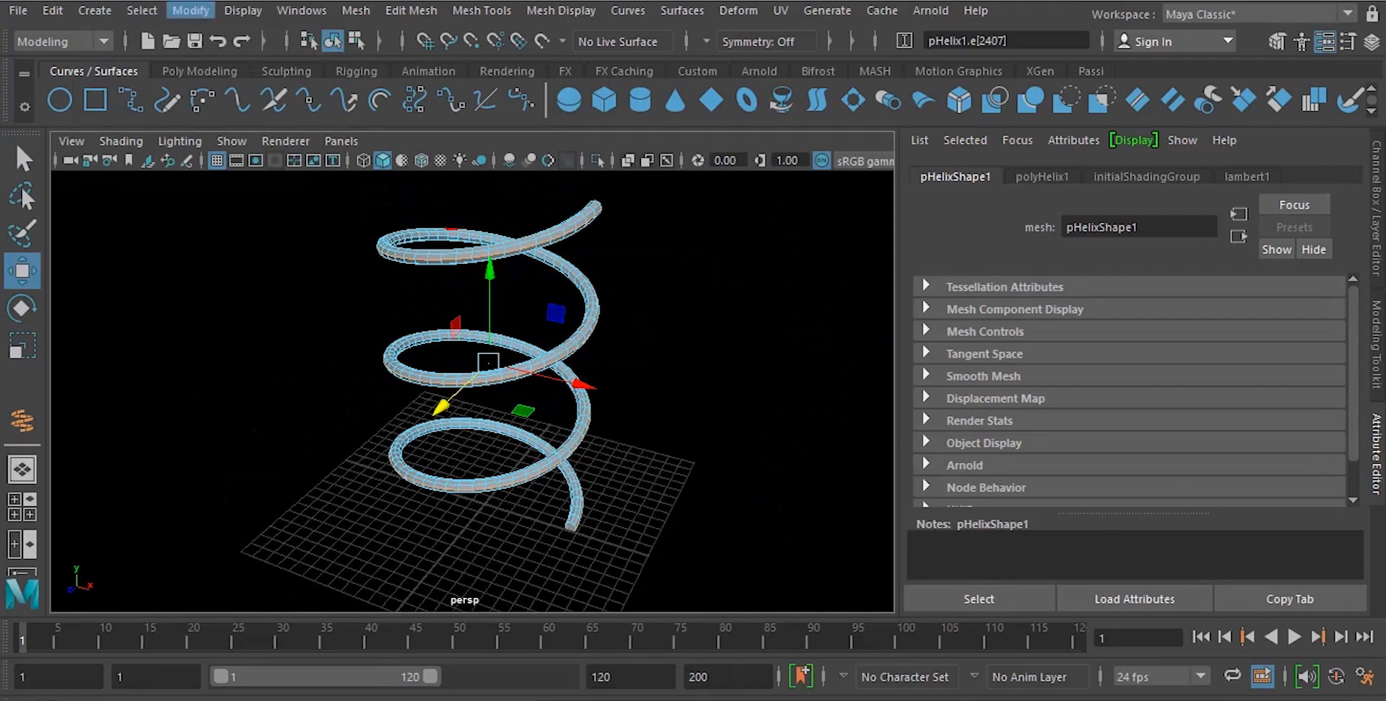
left_click(190, 10)
mouse_move(223, 502)
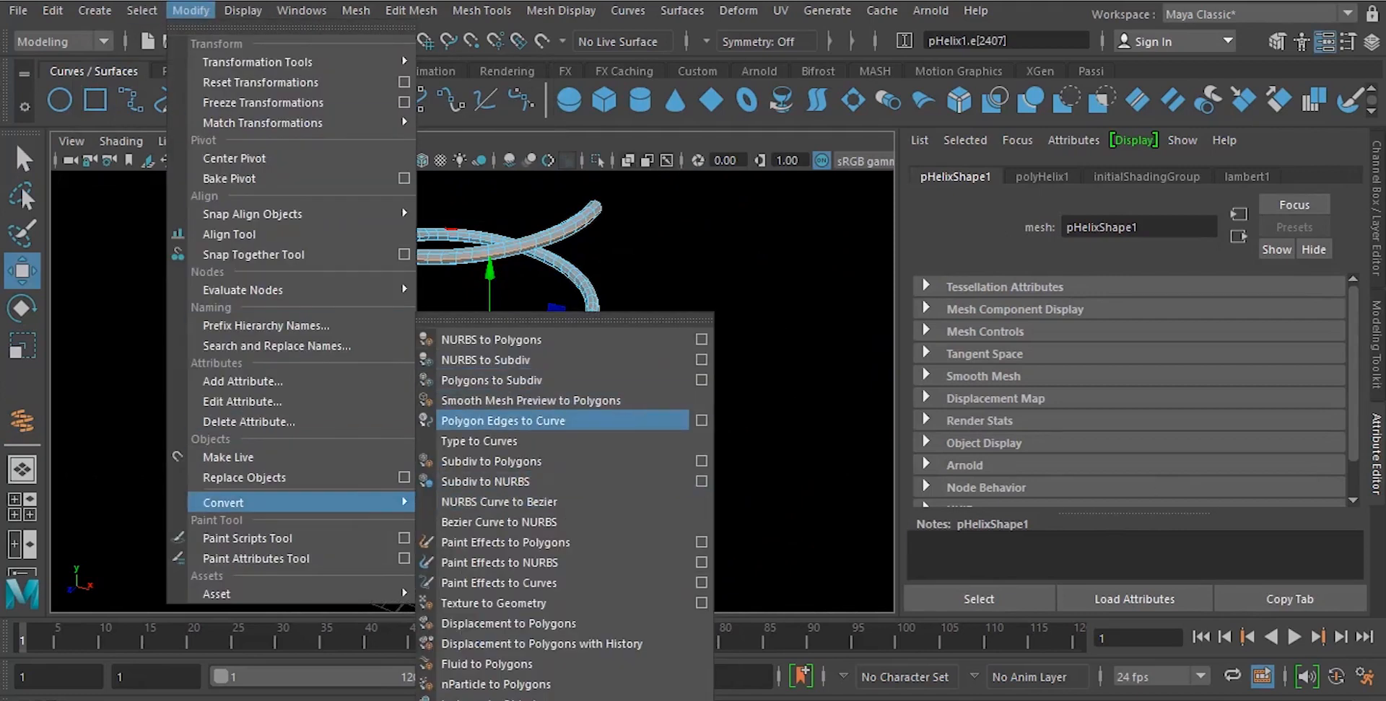
left_click(505, 421)
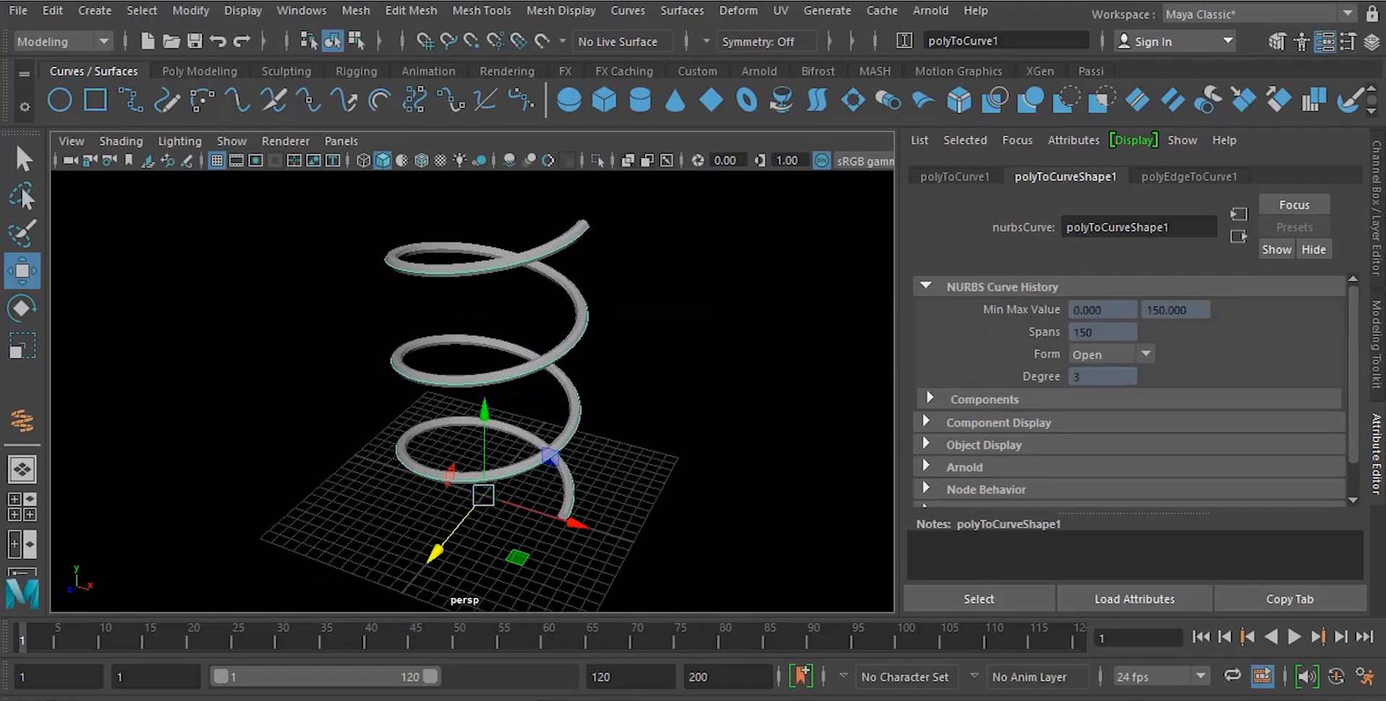
Delete the helix mesh, keeping only the spiral curve converted from its edges.
key("Delete")
left_click(577, 325)
left_click_drag(505, 361, 567, 321, "alt")
scroll(472, 392, "up", 3)
Change the viewport background to plain gray and hide the grid.
key("alt+b")
key("alt+b")
key("alt+b")
key("alt+b")
key("alt+b")
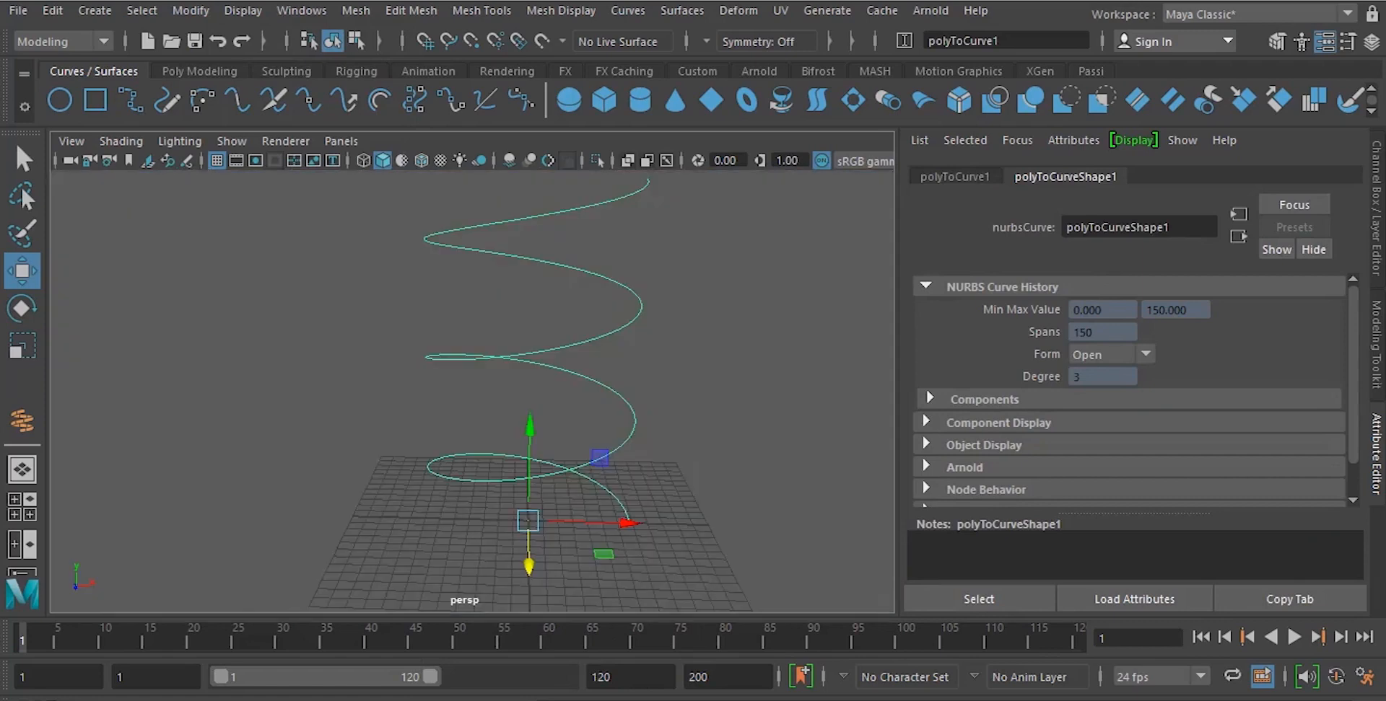
left_click_drag(566, 321, 534, 323, "alt")
left_click(216, 160)
Create a polygon 3D Type object and display its type1 text settings.
left_click(200, 71)
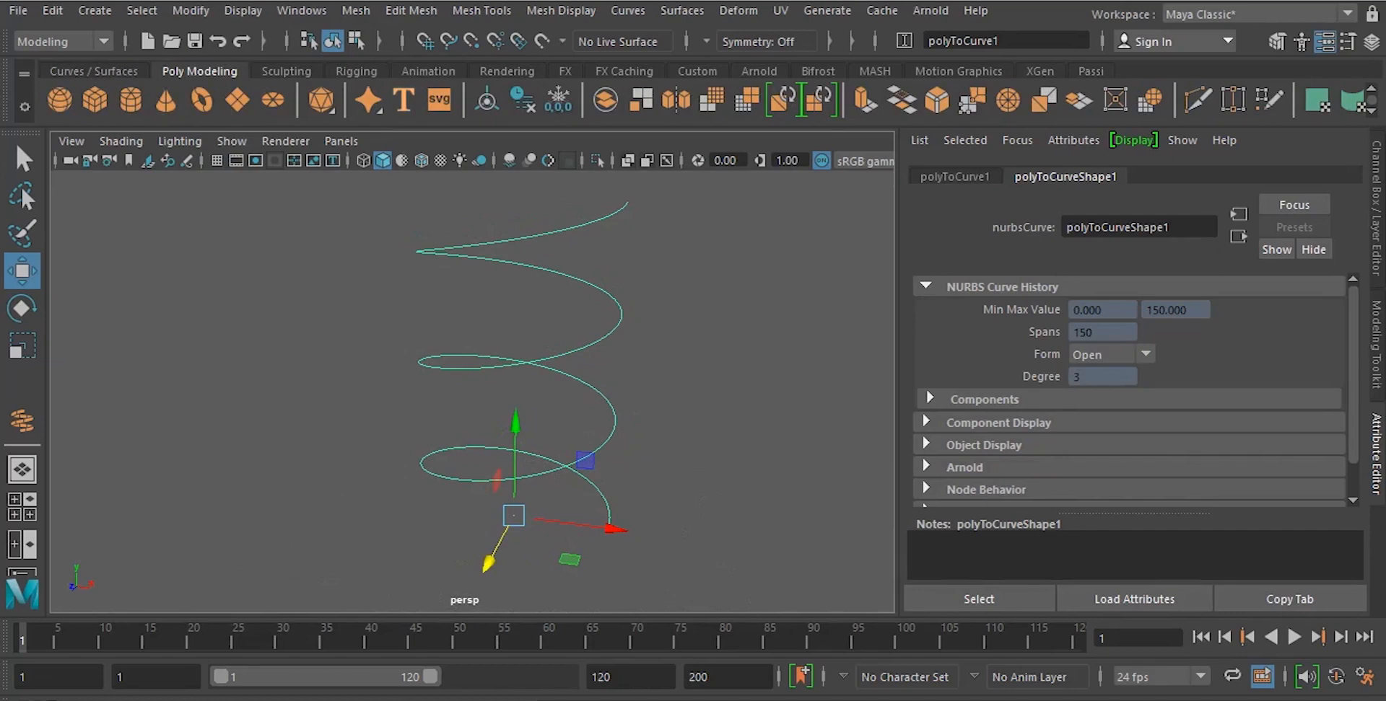
left_click(403, 99)
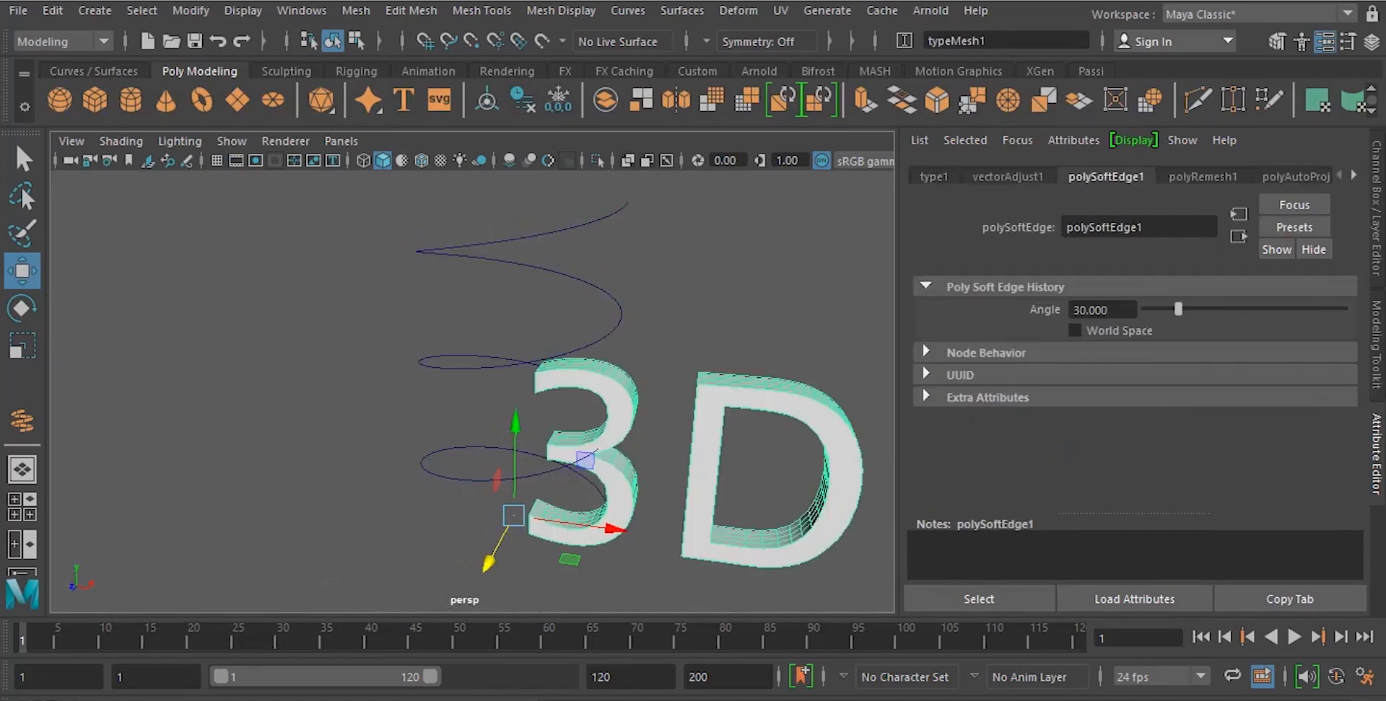
left_click_drag(1177, 309, 1154, 309)
key("ctrl+z")
left_click(933, 176)
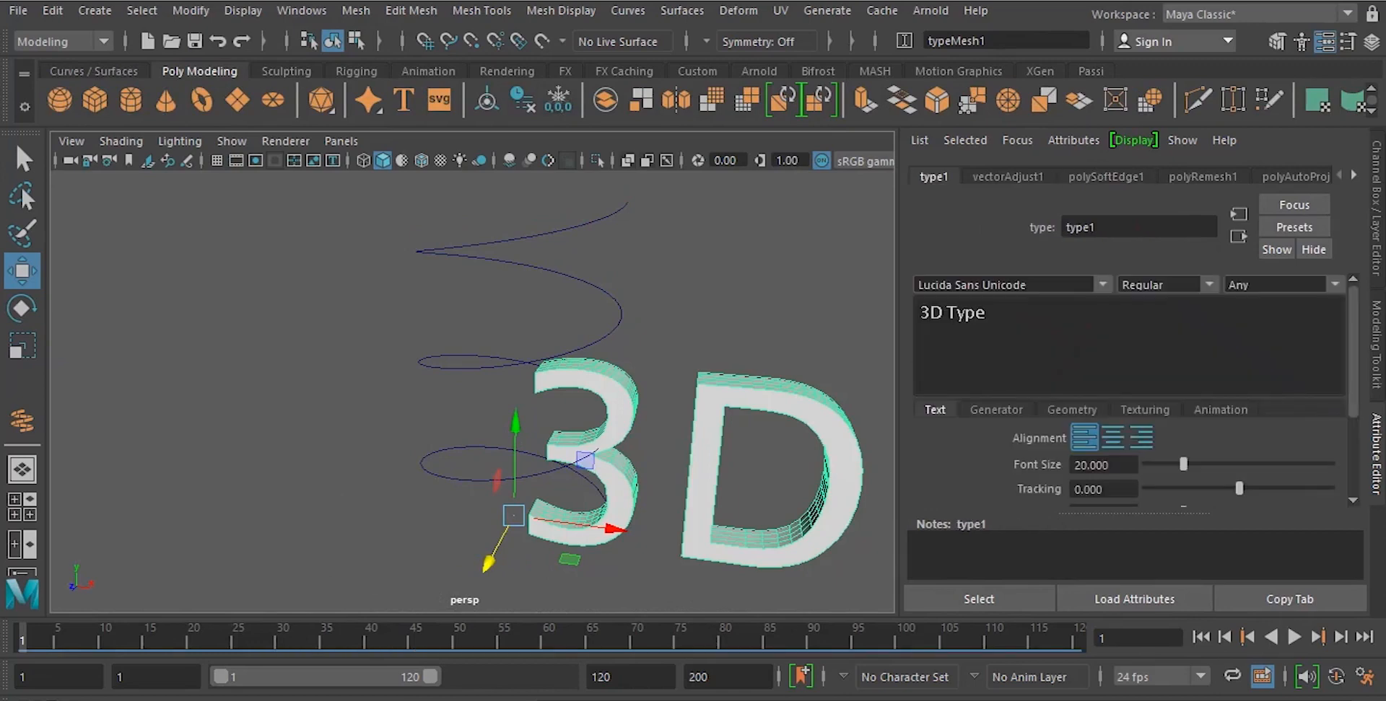
Change the 3D type text to "Hello" and reduce its font size.
left_click(985, 312)
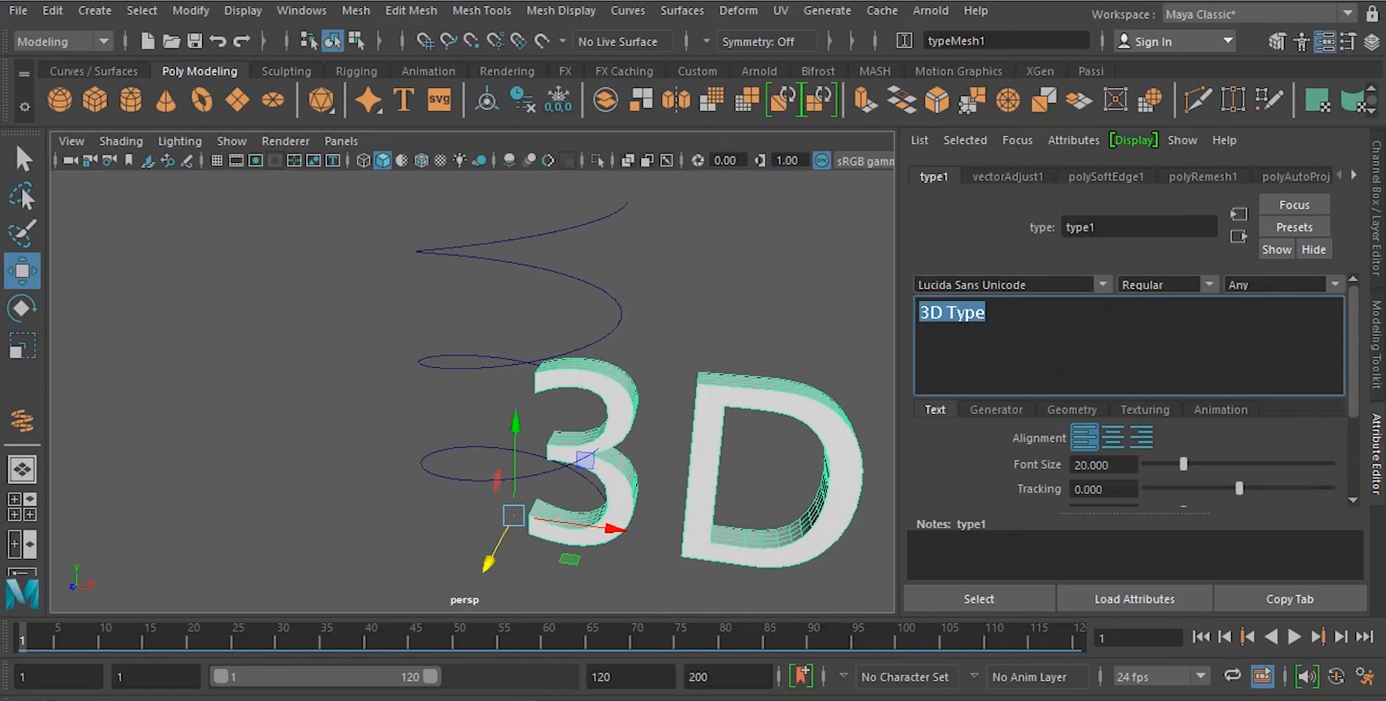
type("Hello")
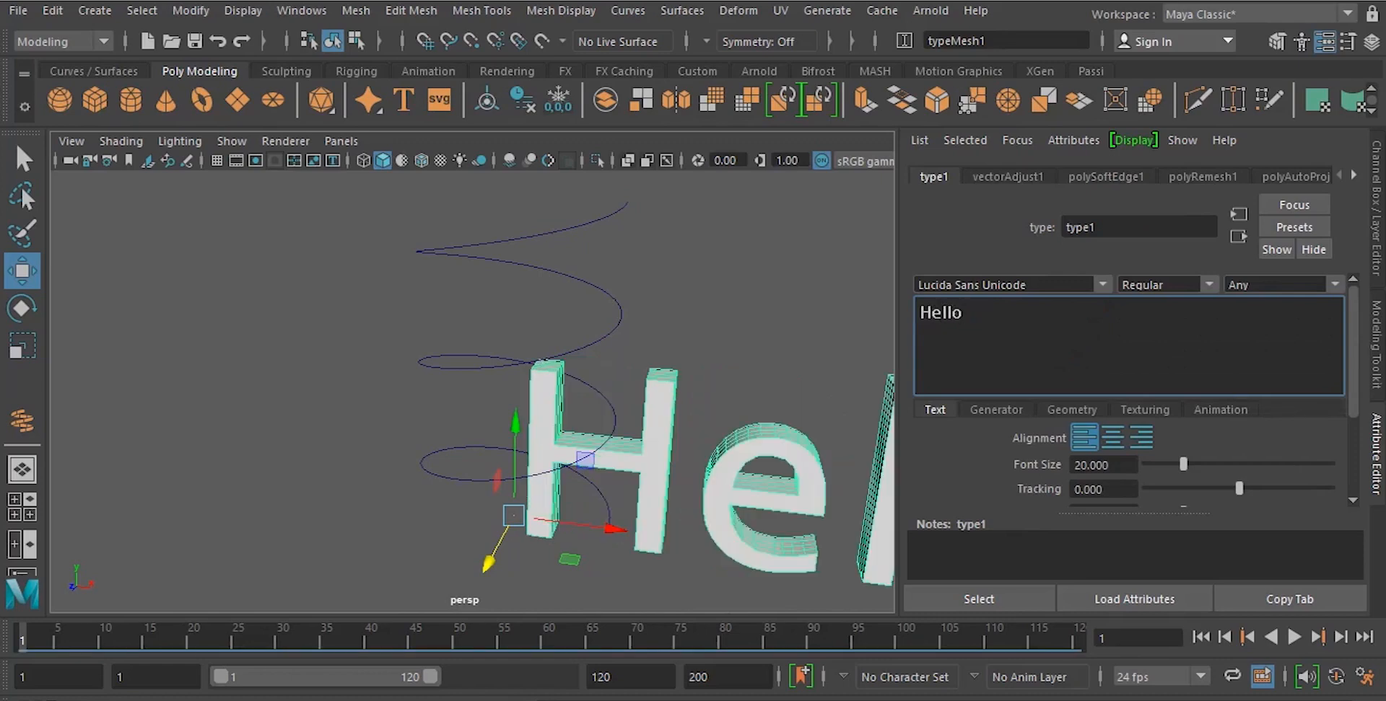
left_click_drag(1183, 464, 1153, 464)
Select the Hello text together with the spiral curve and apply a Curve Warp deformer.
left_click_drag(613, 411, 641, 384, "alt")
left_click_drag(639, 377, 610, 388)
left_click(737, 10)
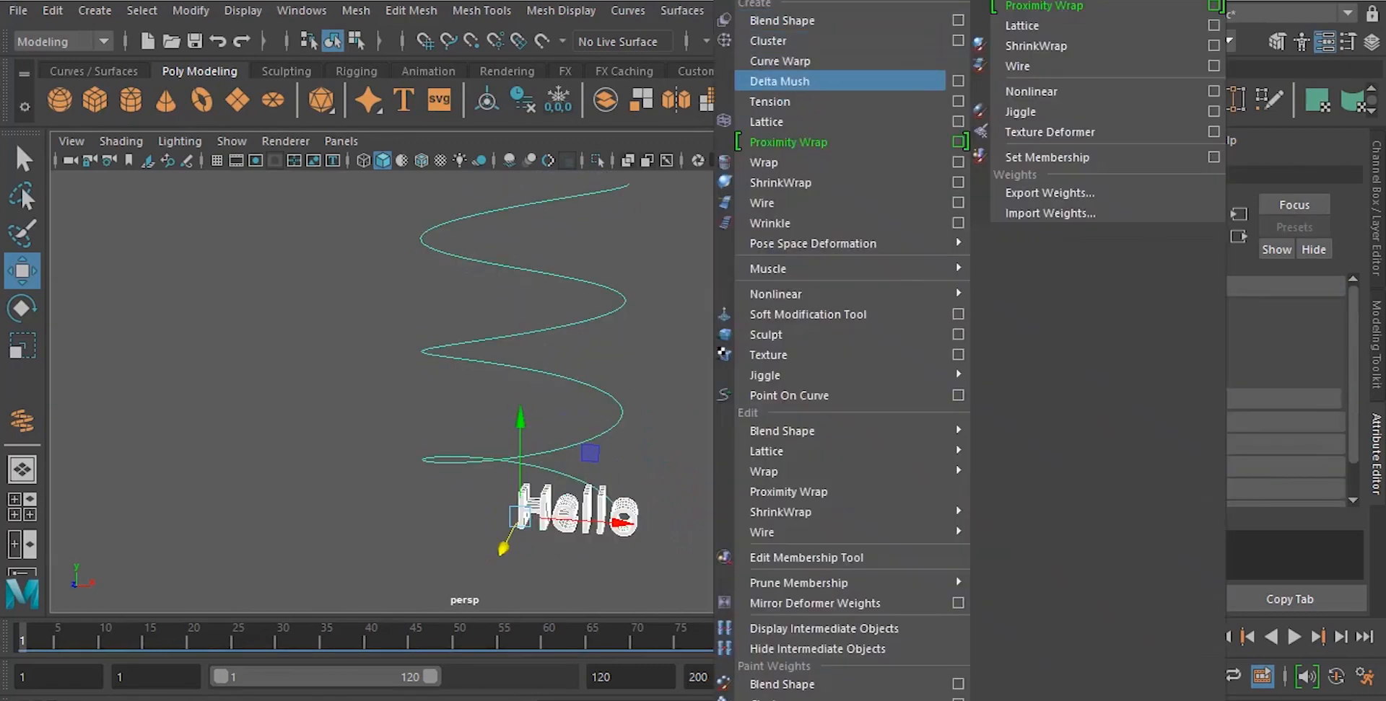
left_click(779, 60)
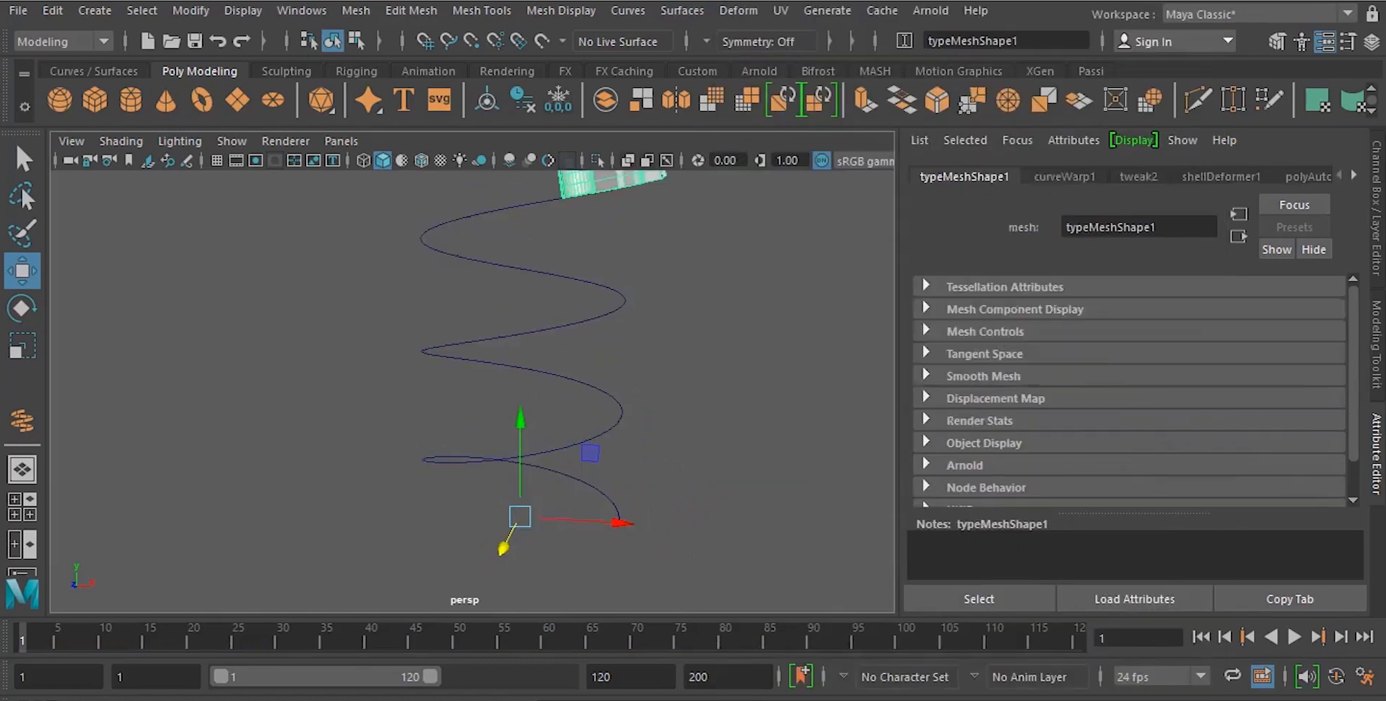
Set the Curve Rotation of the text's curve warp to 53.182 so the letters turn about the spiral.
left_click_drag(505, 397, 324, 397, "alt")
scroll(473, 390, "up", 5)
middle_click_drag(473, 325, 473, 470, "alt")
left_click_drag(505, 433, 433, 418, "alt")
middle_click_drag(473, 325, 465, 429, "alt")
left_click_drag(613, 433, 303, 375, "alt")
middle_click_drag(360, 404, 433, 352, "alt")
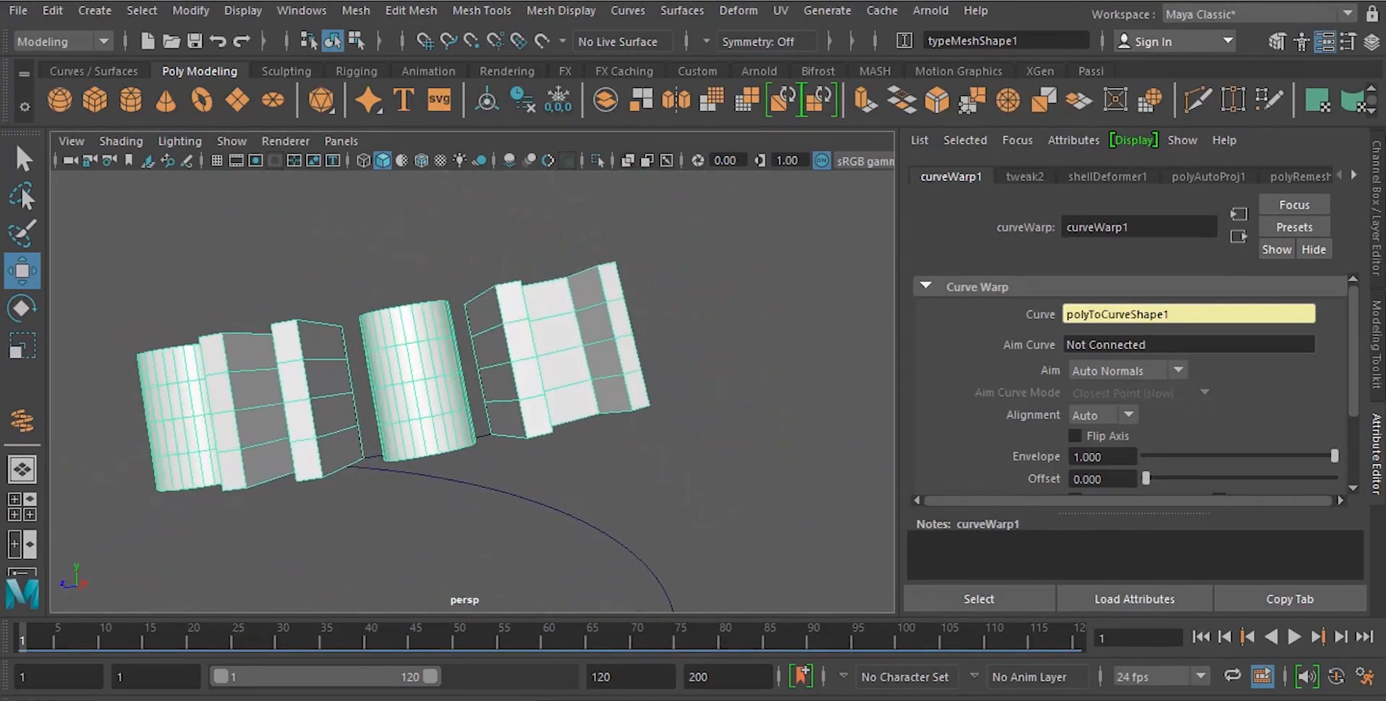
scroll(1129, 382, "down", 3)
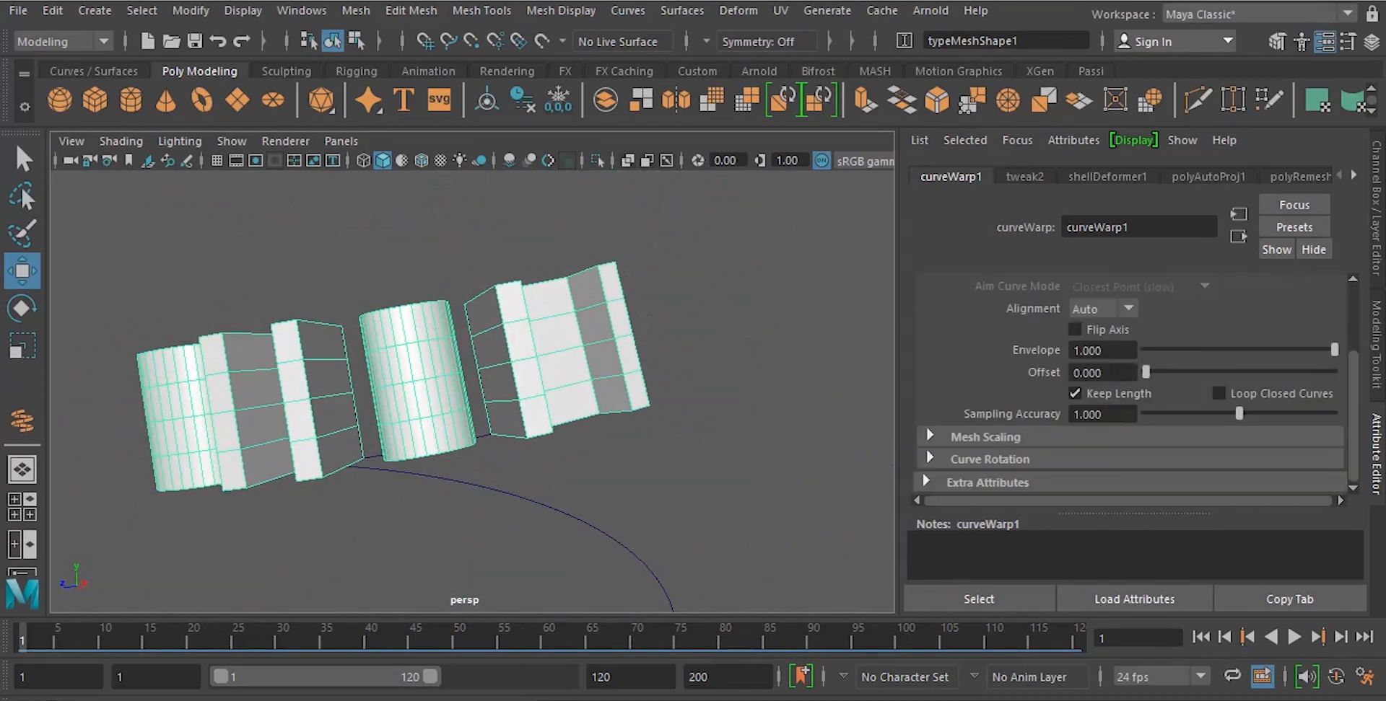
left_click(988, 459)
scroll(1130, 383, "down", 3)
left_click_drag(1240, 360, 1149, 360)
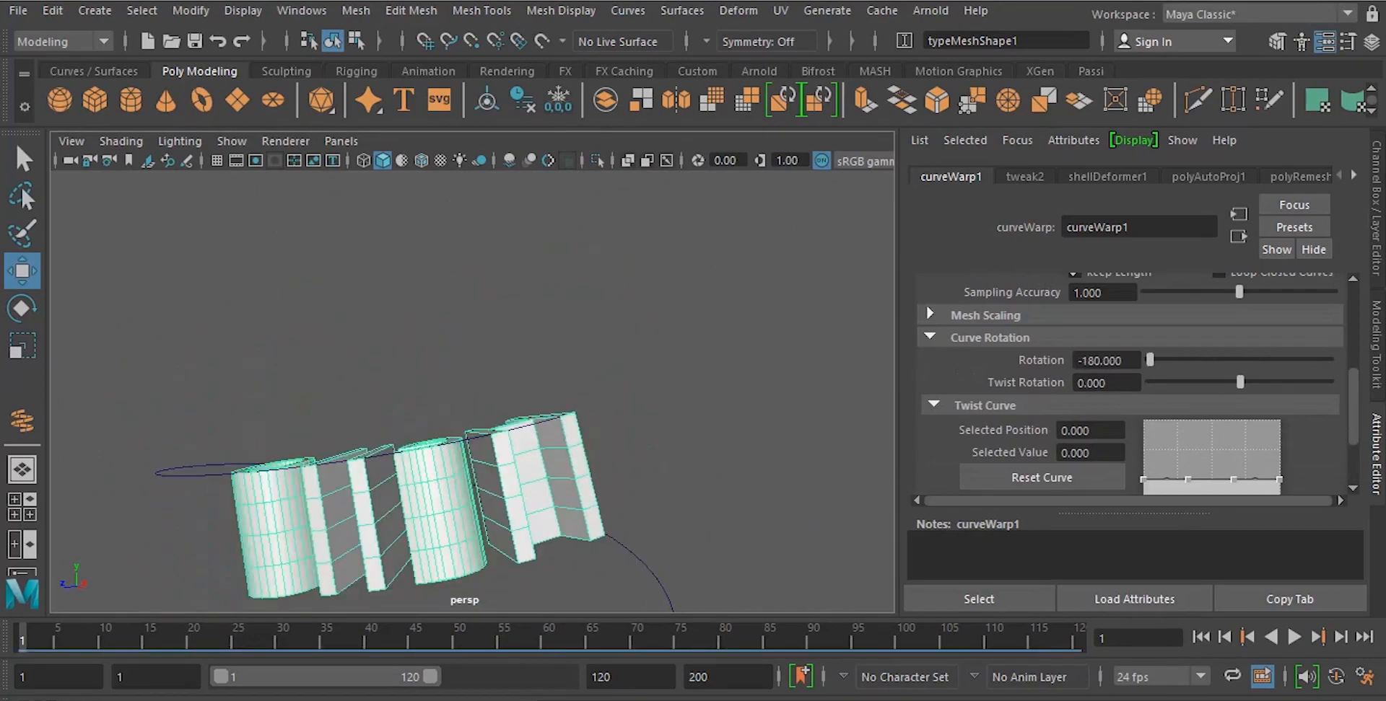
left_click_drag(1239, 382, 1266, 359)
In the curve warp's mesh scaling, set Max. Scale to 0.455 and Length Scale to 0.318.
left_click_drag(548, 375, 382, 390, "alt")
scroll(1129, 390, "up", 4)
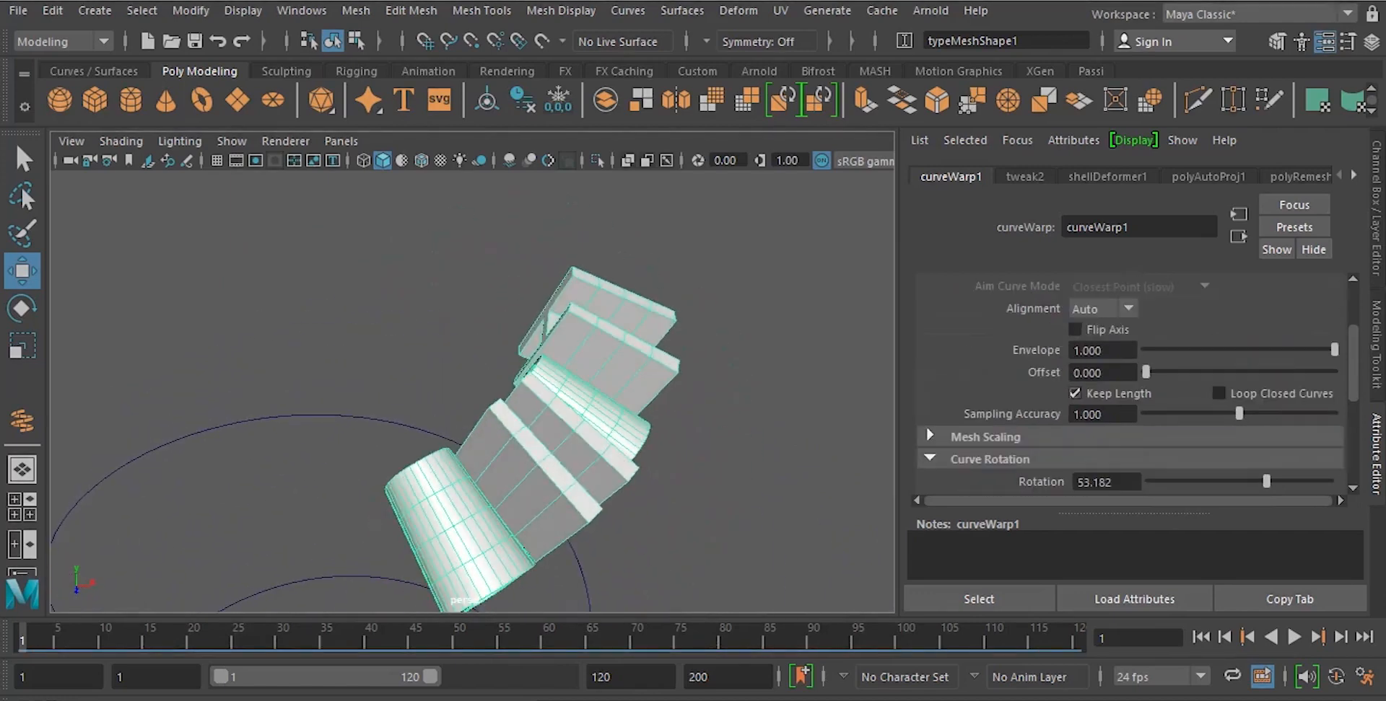
scroll(1129, 390, "down", 6)
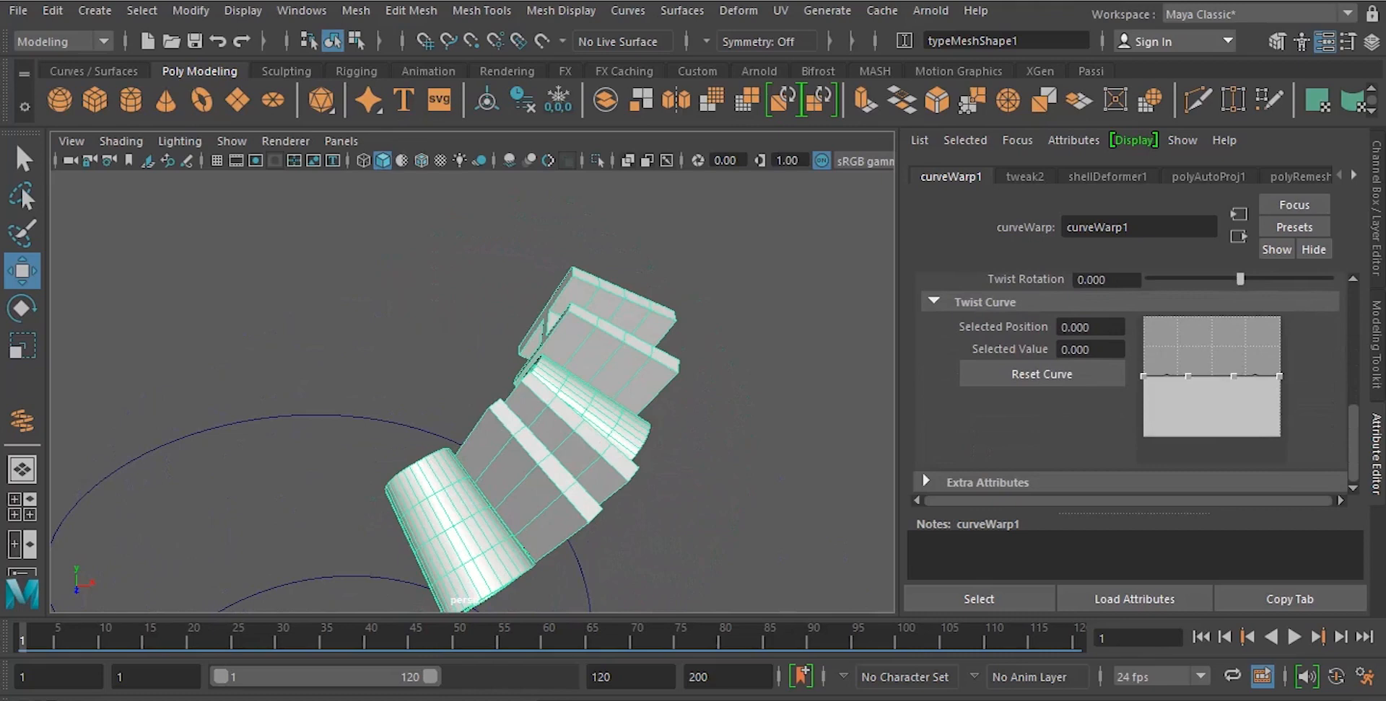
scroll(1130, 384, "up", 2)
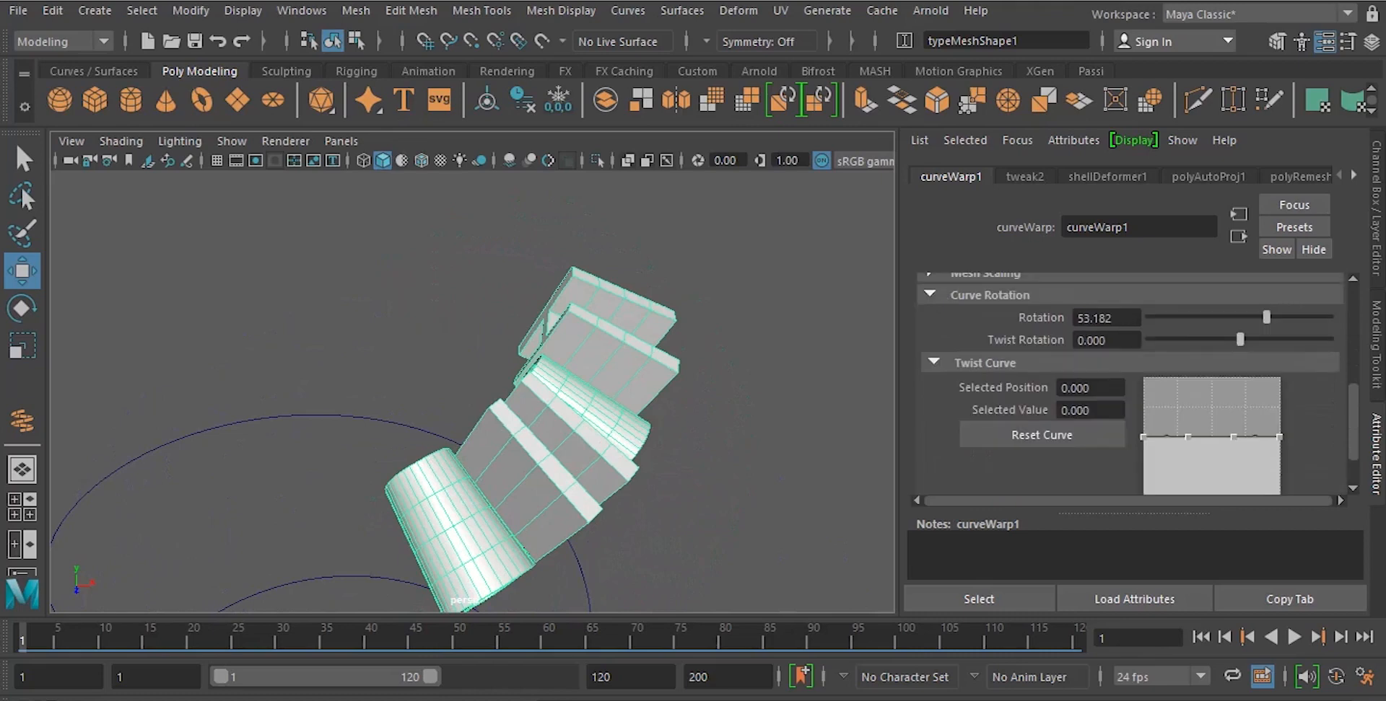
scroll(1130, 384, "up", 4)
left_click(986, 394)
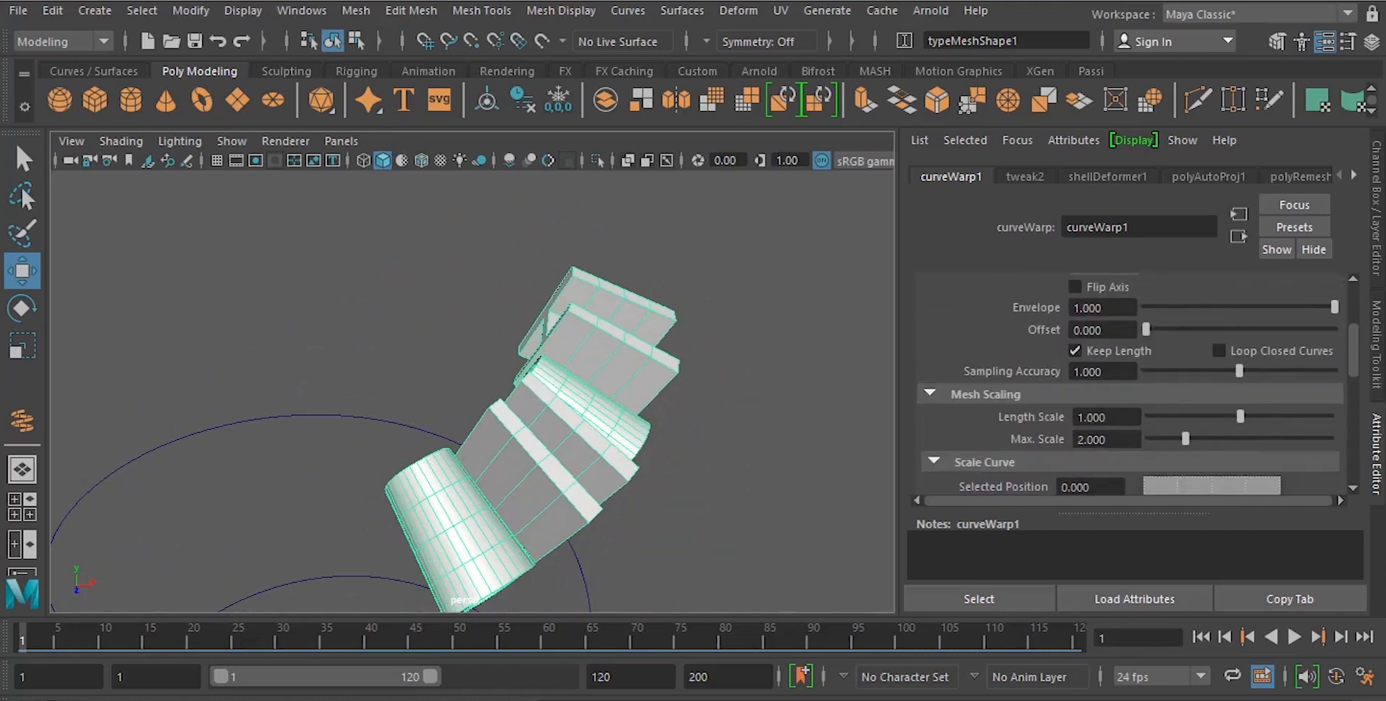
left_click_drag(1185, 438, 1158, 438)
left_click_drag(679, 447, 605, 375, "alt")
left_click_drag(1240, 416, 1202, 416)
left_click_drag(604, 375, 622, 410, "alt")
left_click_drag(1201, 416, 1178, 416)
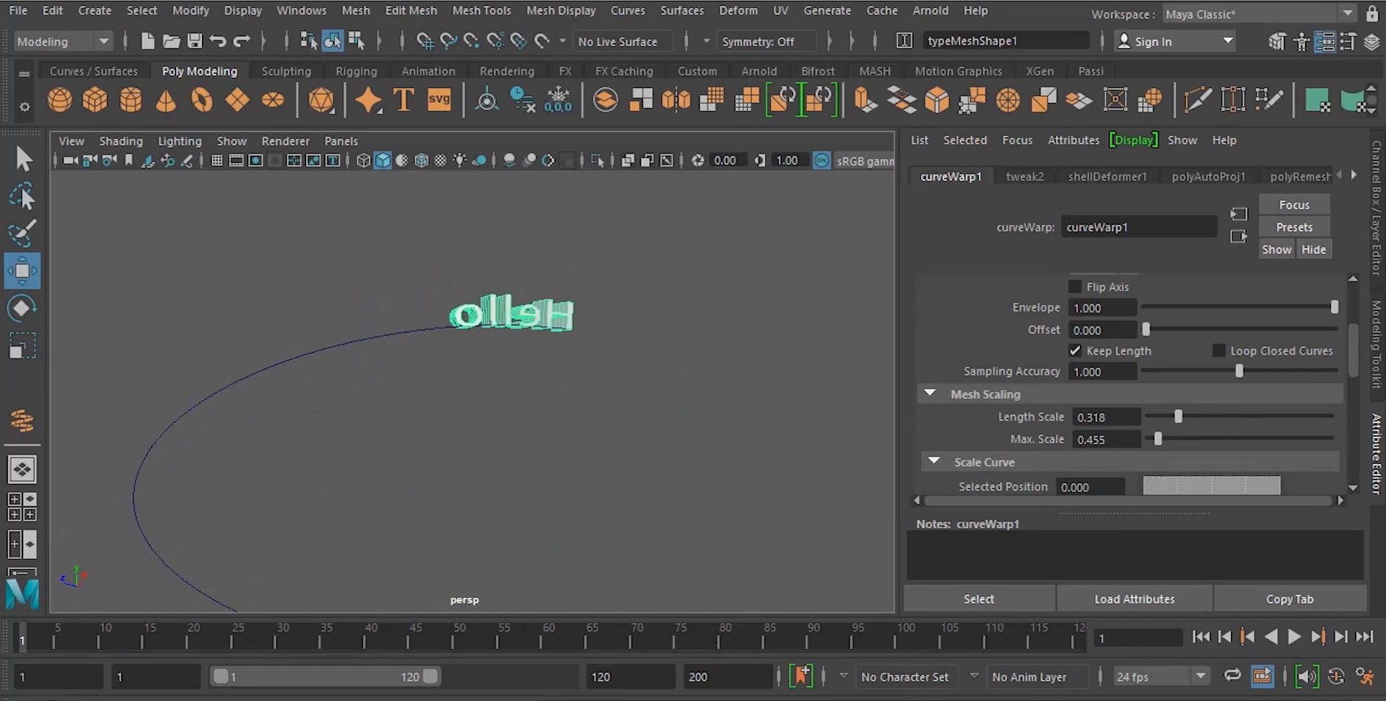
Examine how the scaled Hello text sits on the spiral from several angles and reselect the text mesh.
left_click_drag(599, 410, 440, 397, "alt")
scroll(472, 392, "up", 5)
left_click(435, 227)
scroll(472, 392, "down", 3)
middle_click_drag(472, 392, 450, 238, "alt")
scroll(472, 392, "down", 6)
left_click_drag(448, 390, 498, 390, "alt")
scroll(472, 391, "up", 3)
middle_click_drag(472, 392, 487, 324, "alt")
left_click(479, 207)
scroll(472, 392, "down", 5)
left_click_drag(472, 391, 478, 408, "alt")
middle_click_drag(472, 433, 521, 354, "alt")
left_click_drag(522, 353, 515, 342, "alt")
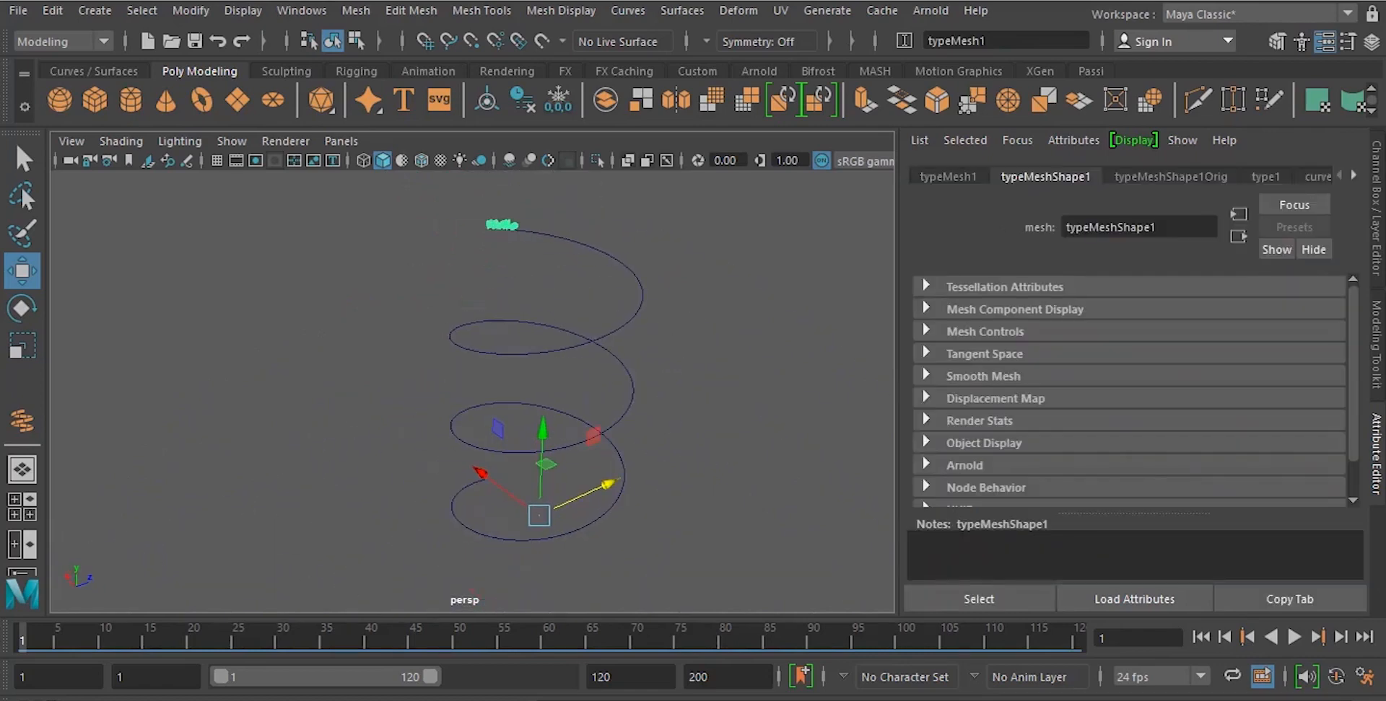
Test sliding the text along the spiral with the curve warp's Offset, then key the Offset at 0 on frame 1.
left_click(1317, 177)
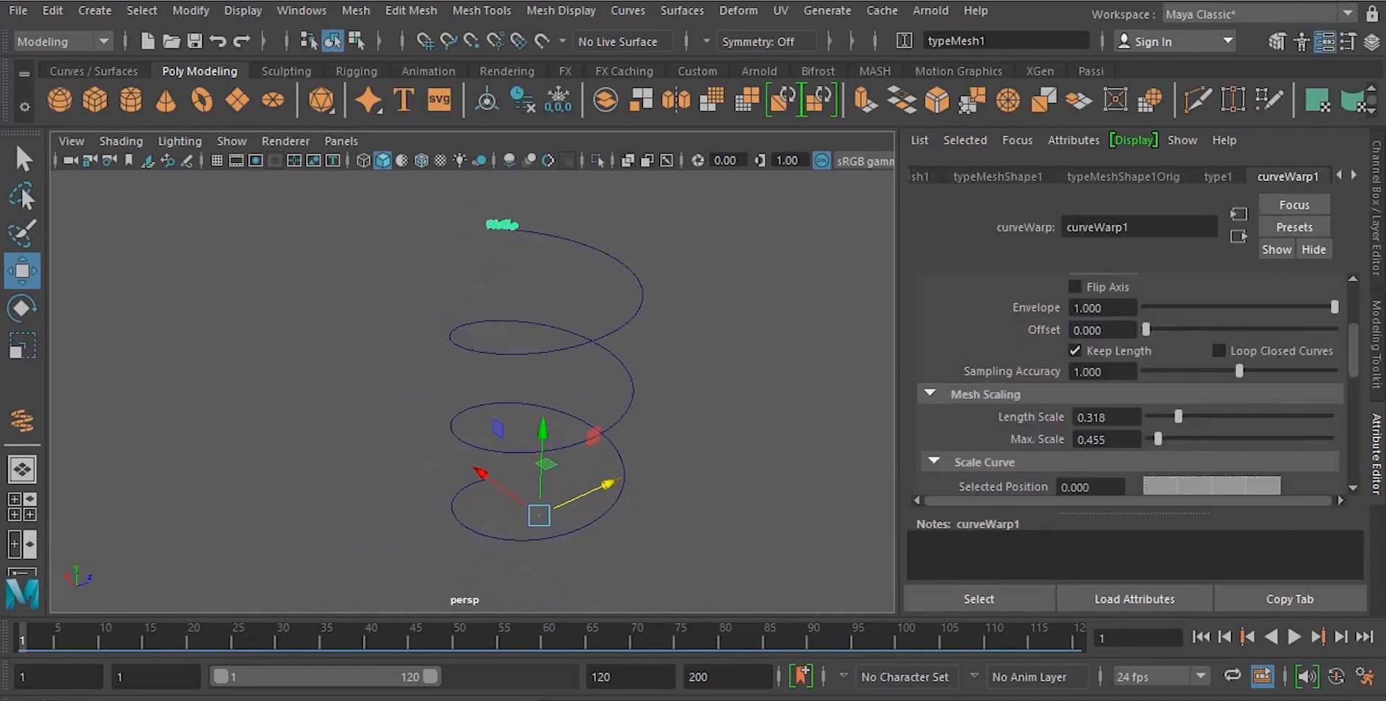
scroll(1130, 383, "up", 3)
left_click_drag(1146, 452, 1220, 452)
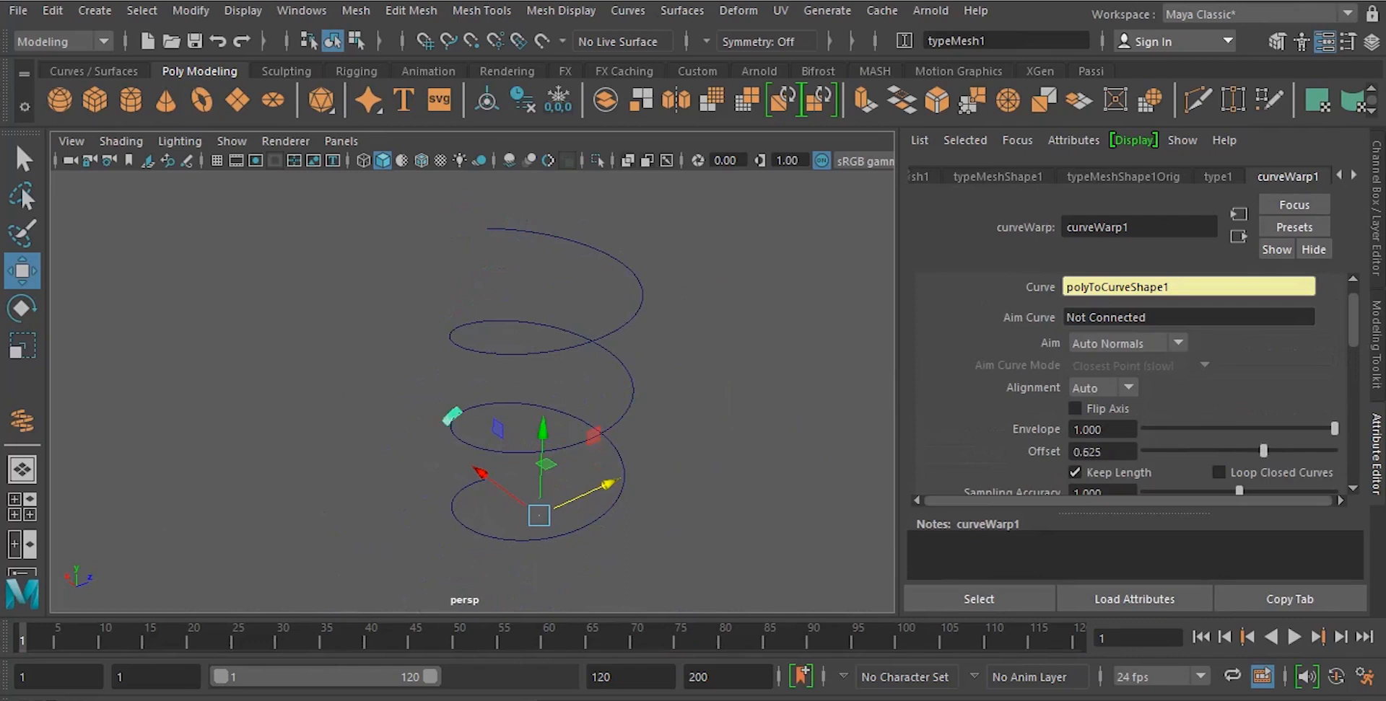
left_click_drag(1334, 451, 1145, 451)
right_click(1035, 451)
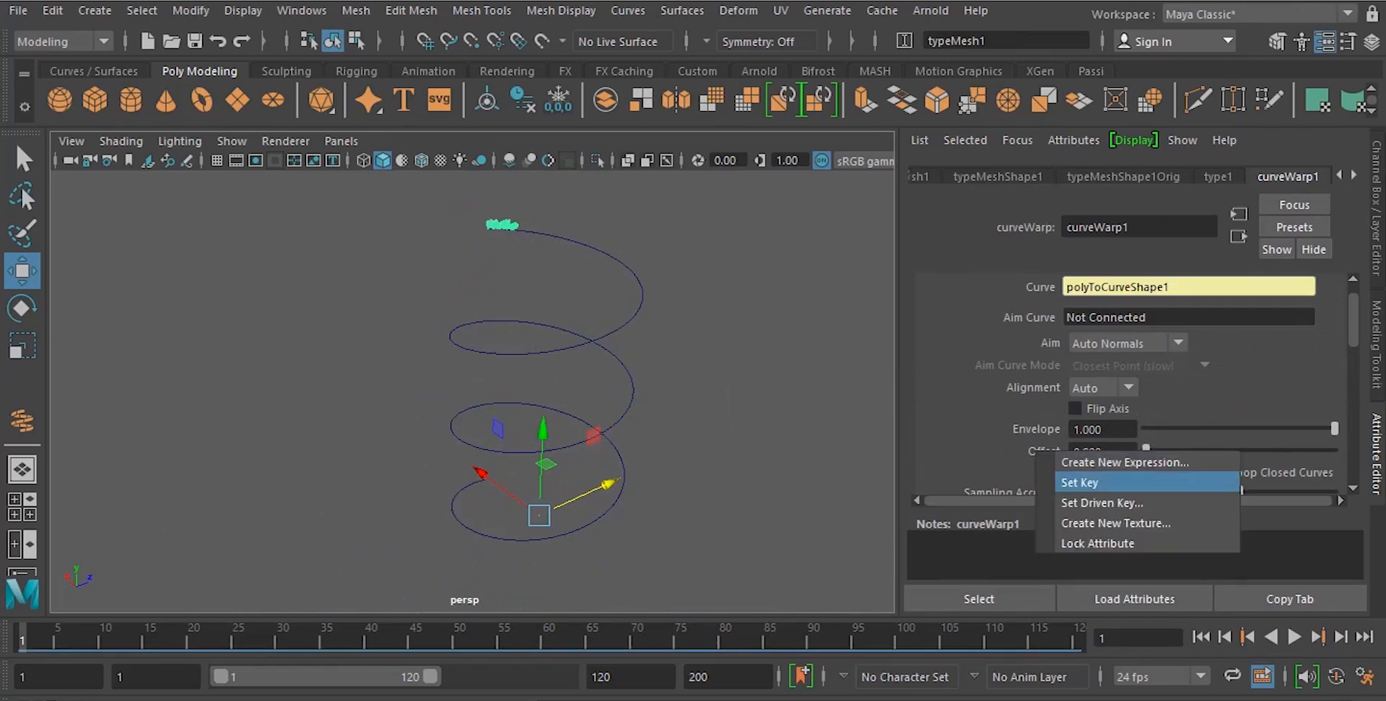
left_click(1079, 483)
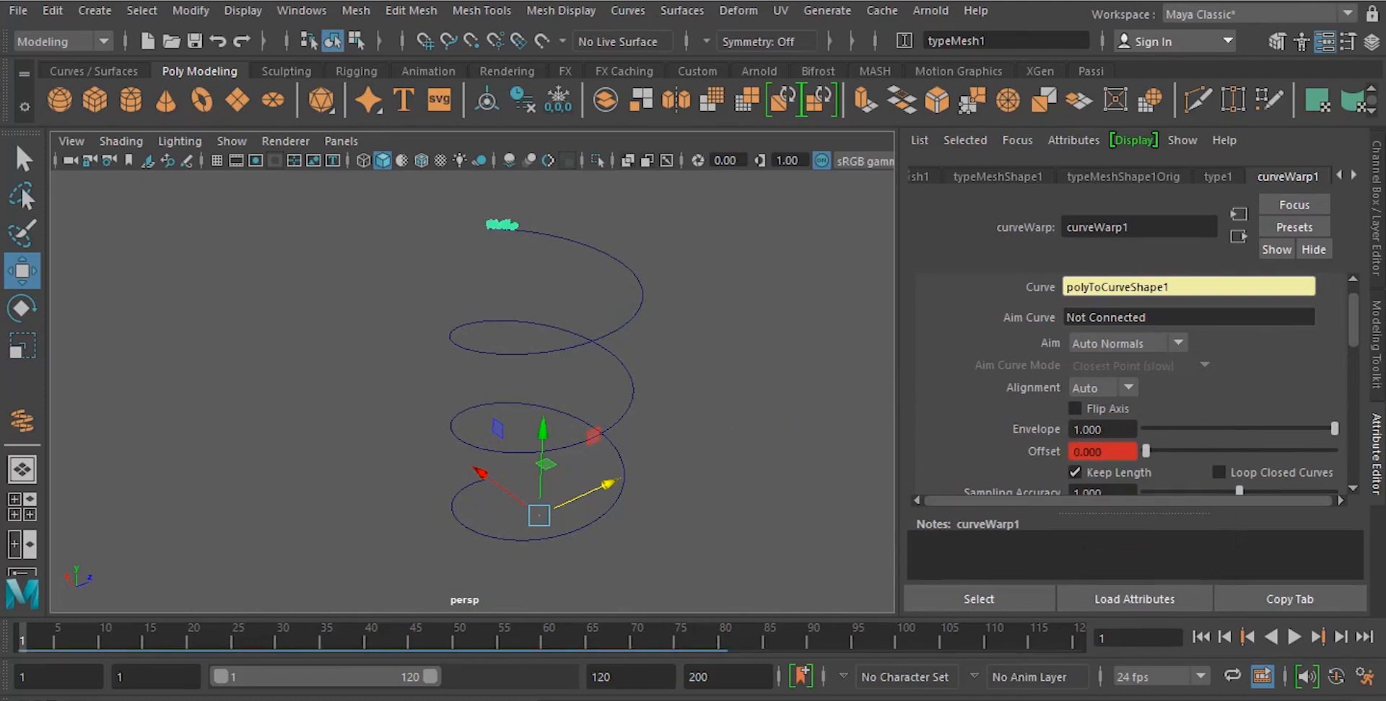
Set the curve warp's Offset to 1 at frame 120 and key it.
key("alt+v")
key("alt+v")
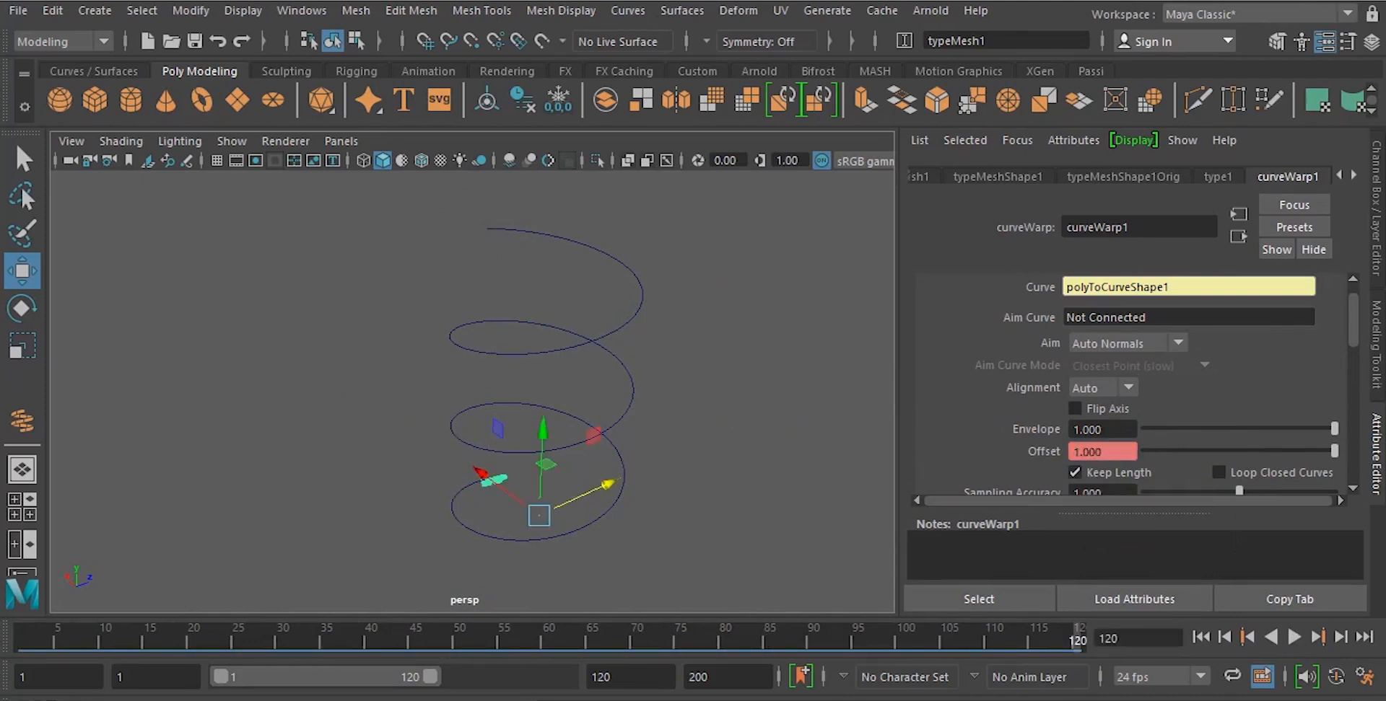
right_click(1102, 452)
left_click(1129, 482)
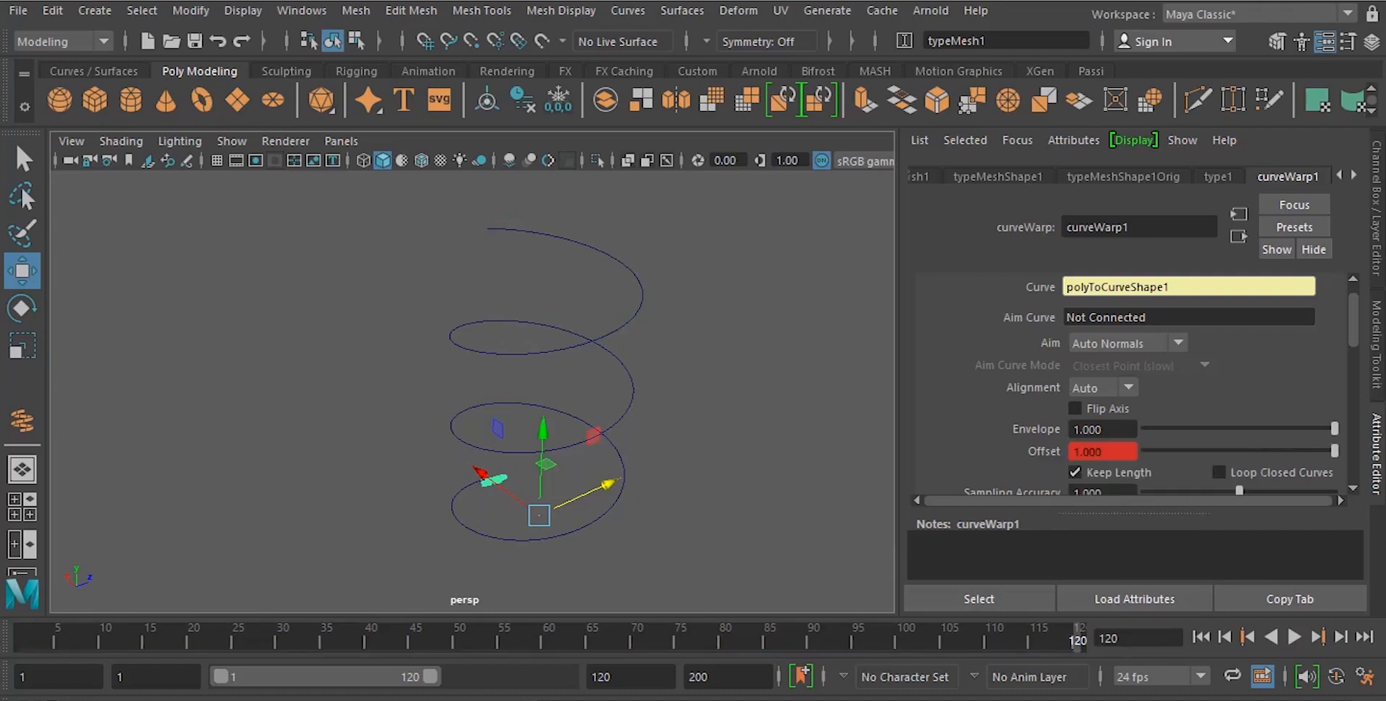
Play the keyed offset animation with nothing selected and check the text's travel along the spiral.
key("alt+v")
key("alt+d")
scroll(472, 391, "up", 5)
left_click_drag(472, 392, 472, 372, "alt")
middle_click_drag(472, 372, 459, 418, "alt")
scroll(459, 418, "down", 1)
scroll(472, 391, "down", 1)
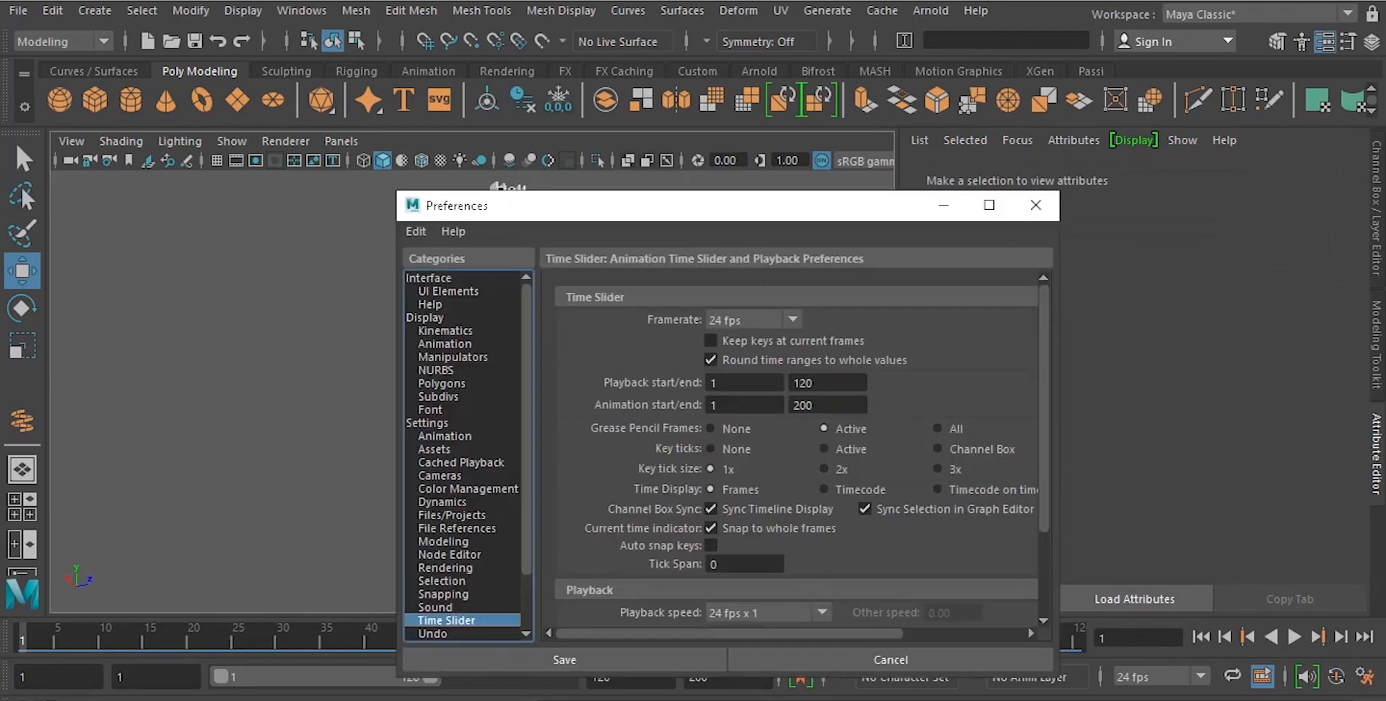
Save the time slider playback speed as 24 fps x 1 and play back the text animation.
left_click(767, 613)
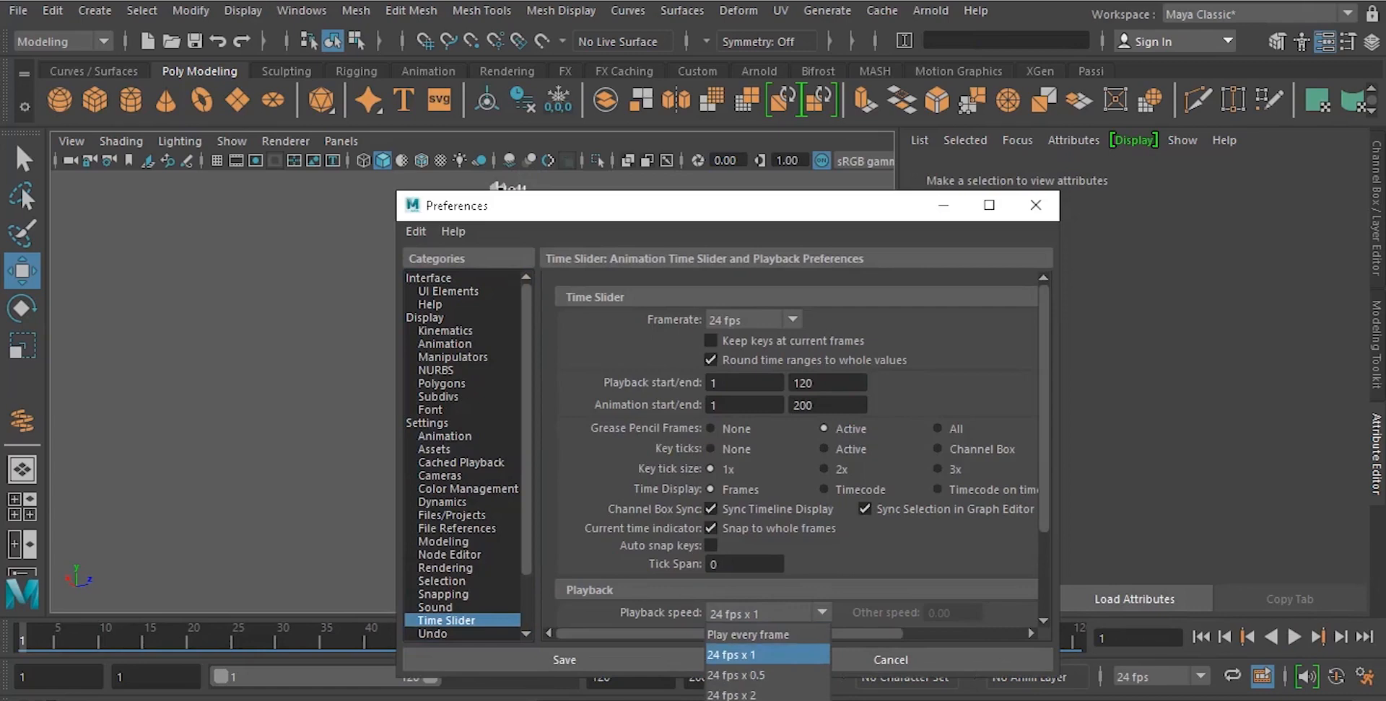
left_click(767, 654)
left_click(563, 660)
key("alt+v")
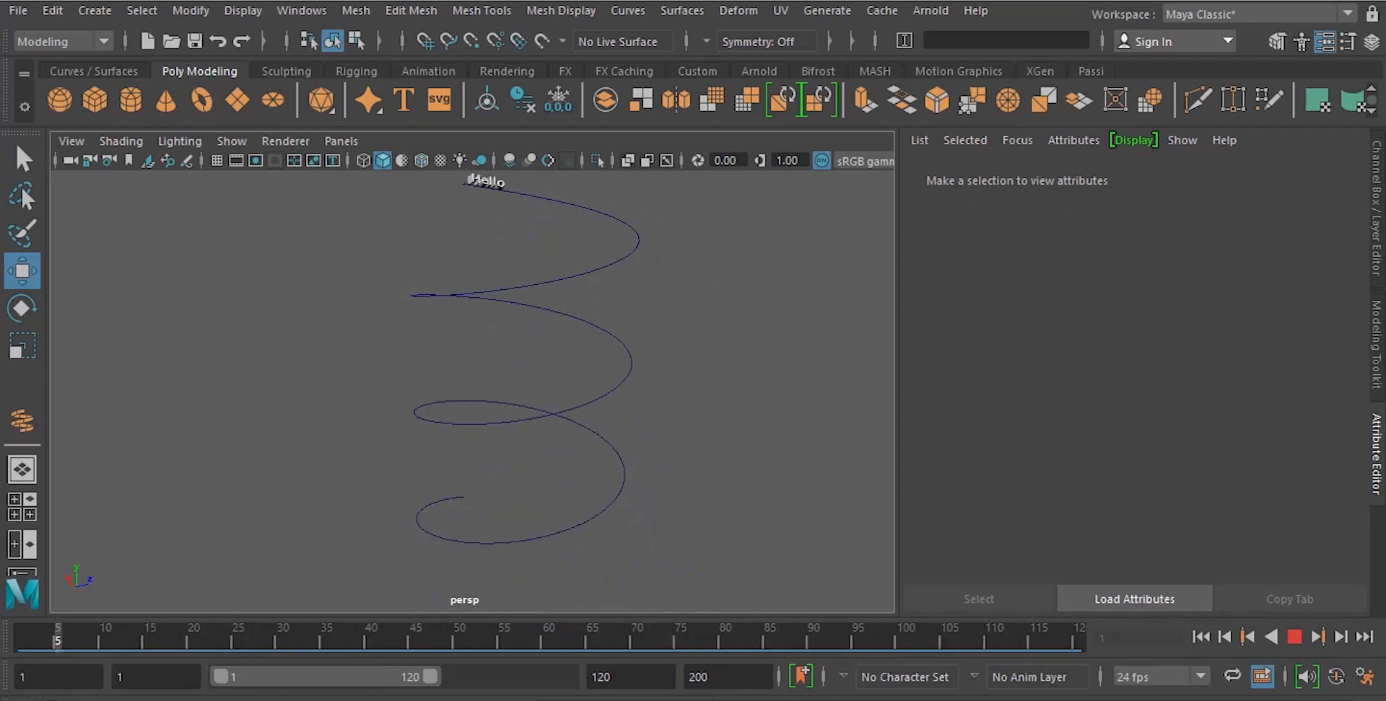
key("alt+v")
Delete the warped Hello text mesh, keeping the spiral curve.
middle_click_drag(532, 368, 541, 396, "alt")
left_click(641, 251)
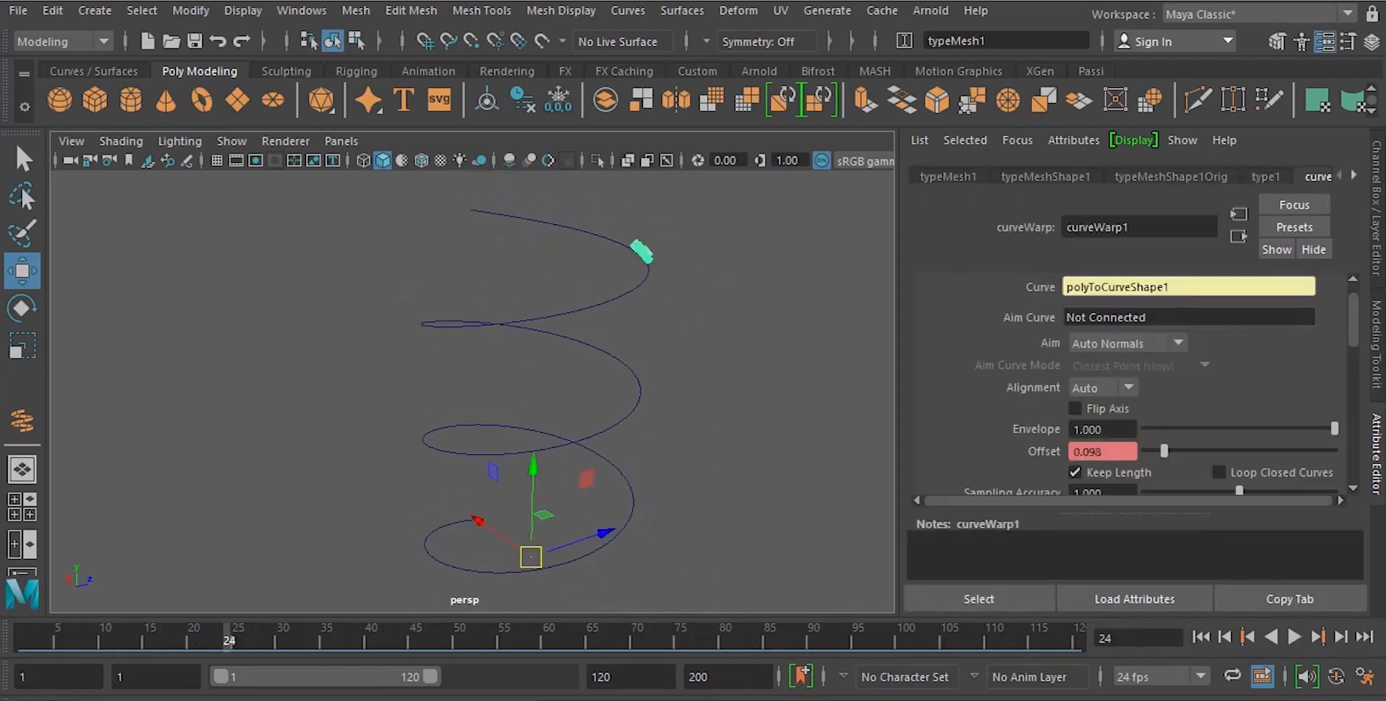
key("Delete")
Create a polygon torus inside the base of the spiral and frame it.
right_click_drag(506, 383, 570, 382, "alt")
middle_click_drag(570, 382, 529, 370, "alt")
left_click(93, 71)
left_click(199, 70)
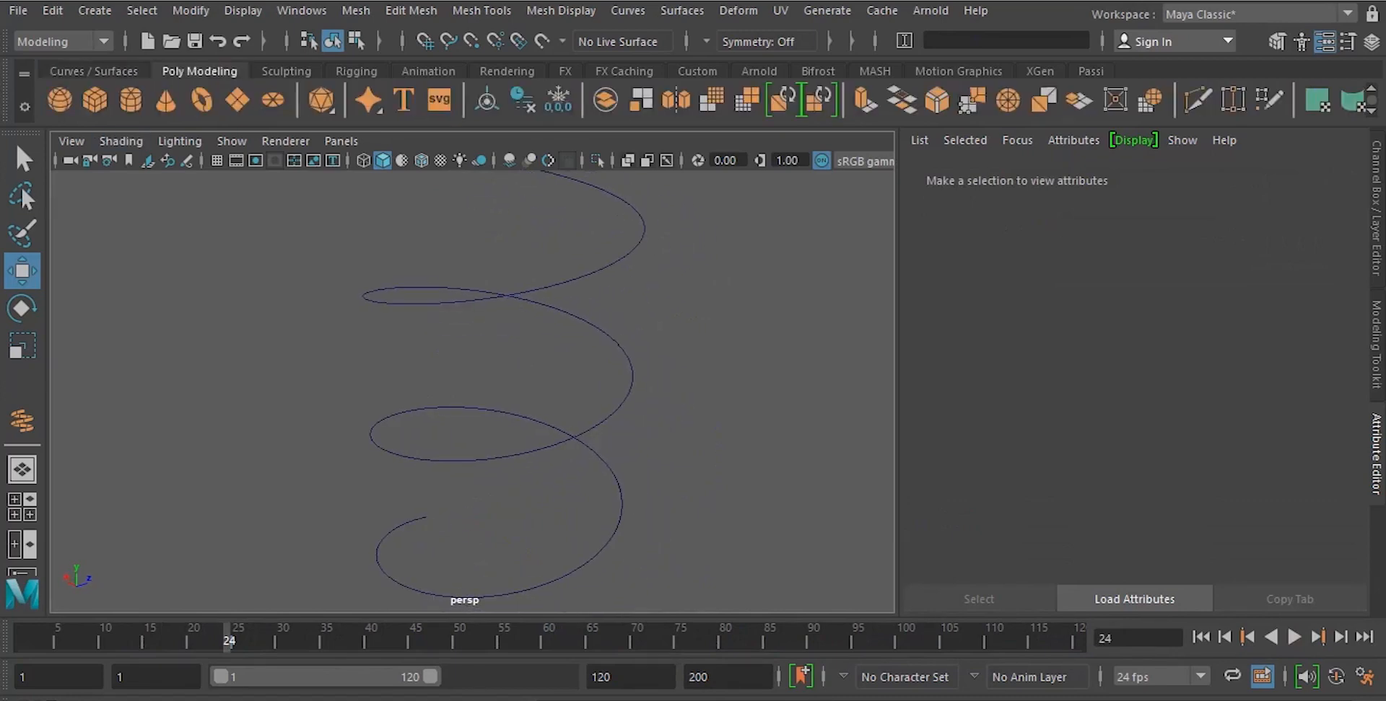
left_click(201, 100)
left_click_drag(506, 325, 521, 456, "alt")
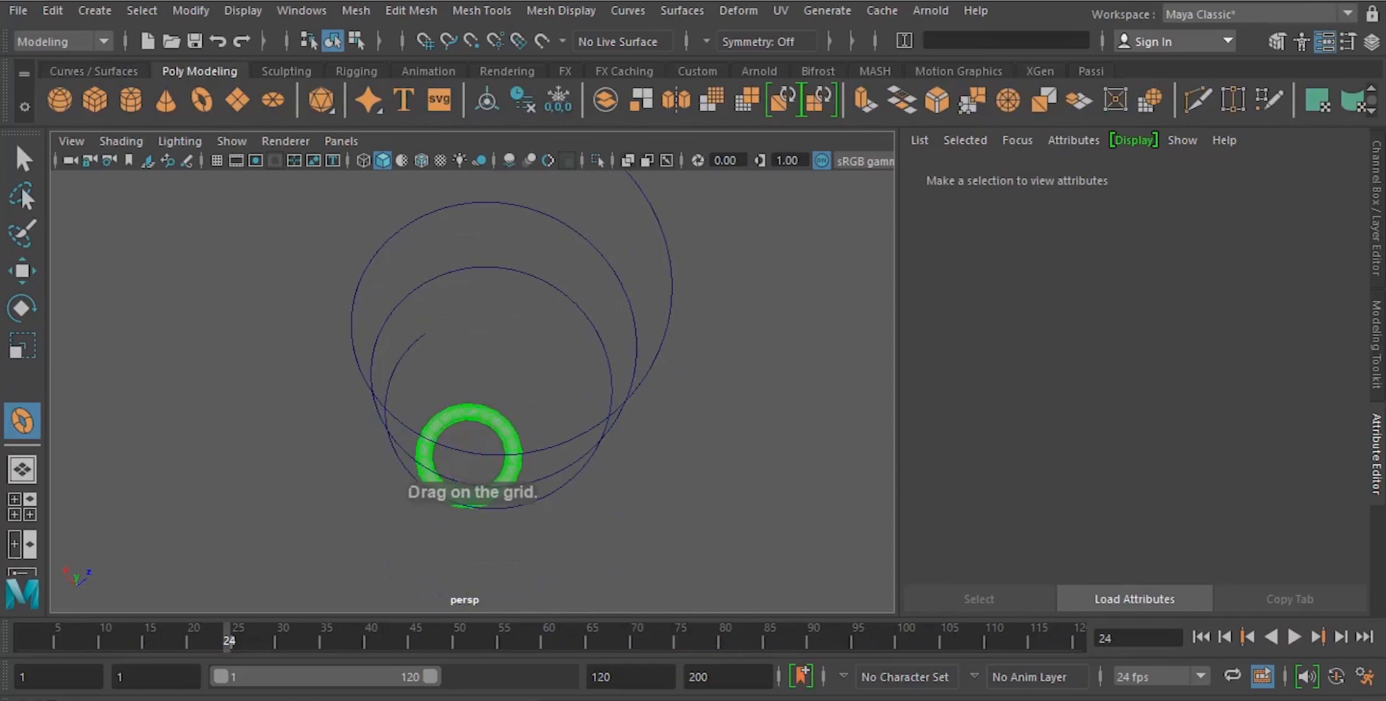
left_click_drag(506, 325, 534, 324, "alt")
key("w")
key("f")
scroll(472, 392, "up", 2)
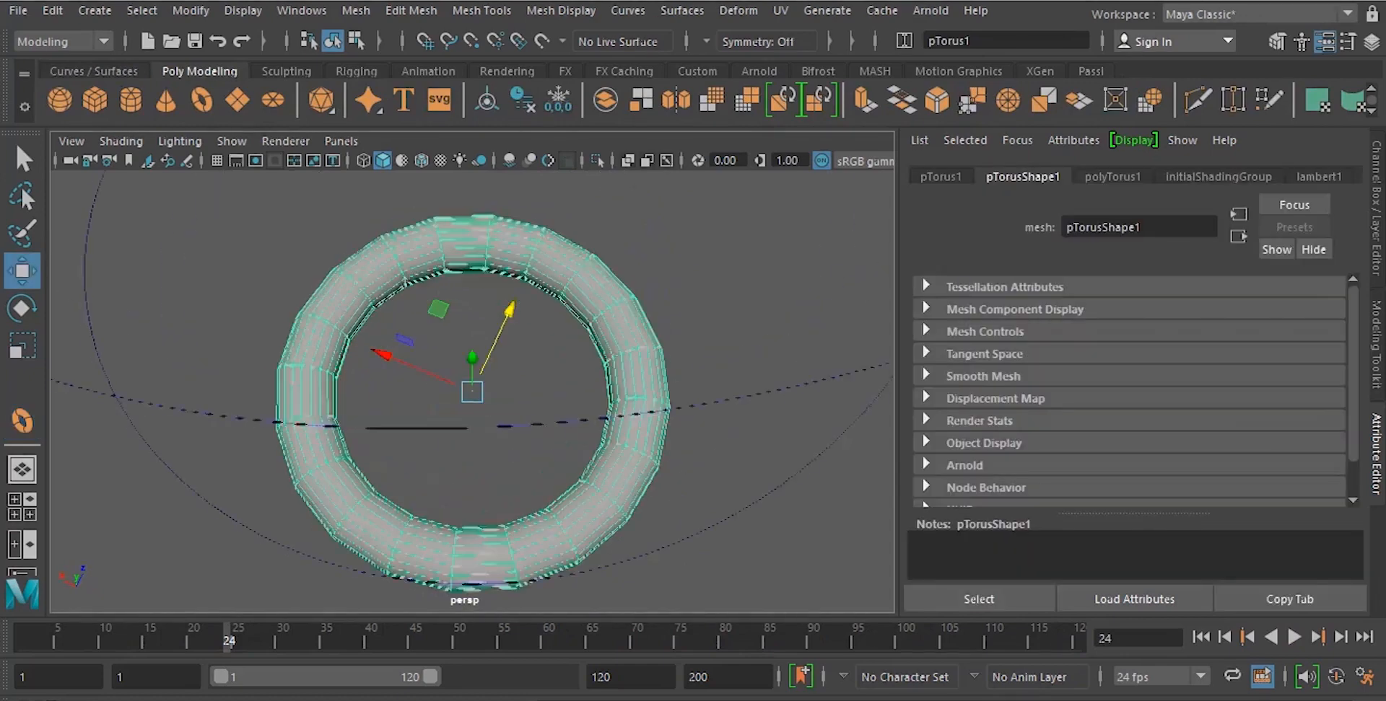
Reduce the torus radius to 0.938.
key("ctrl+a")
left_click(1253, 425)
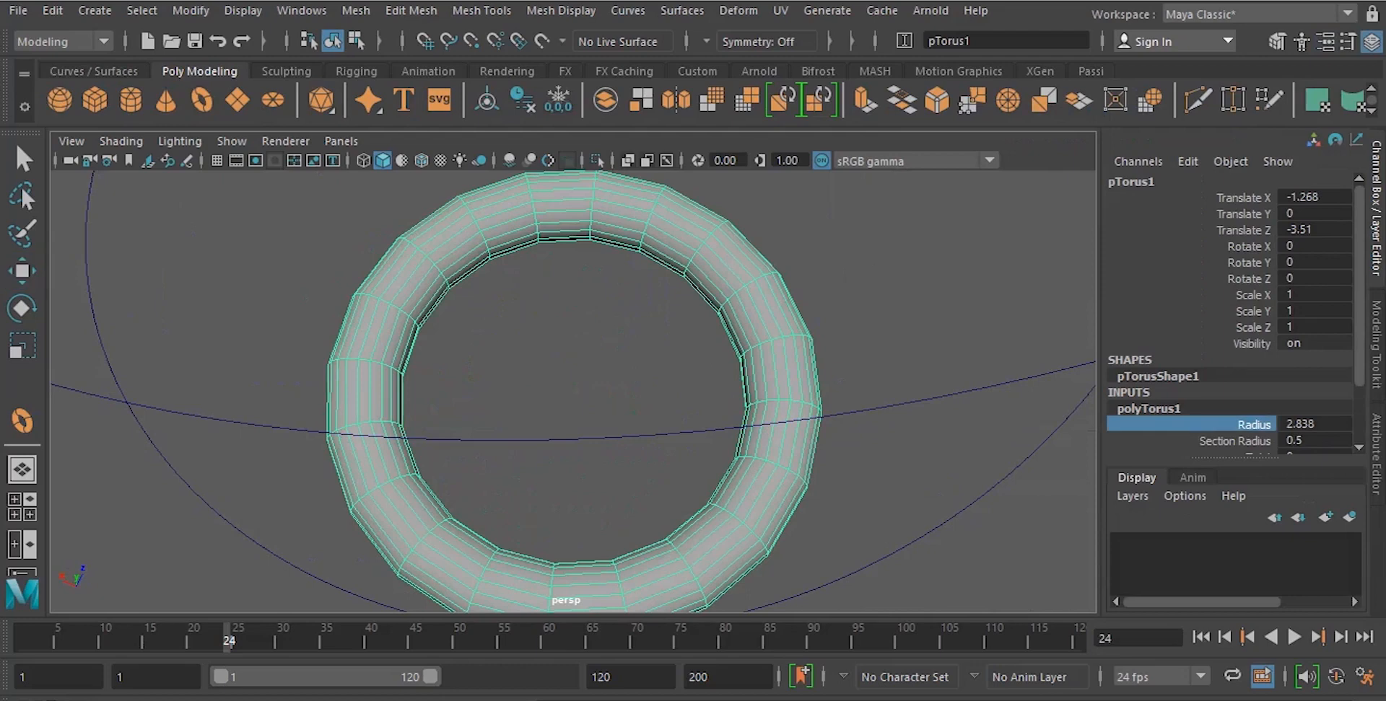
middle_click_drag(650, 390, 512, 389)
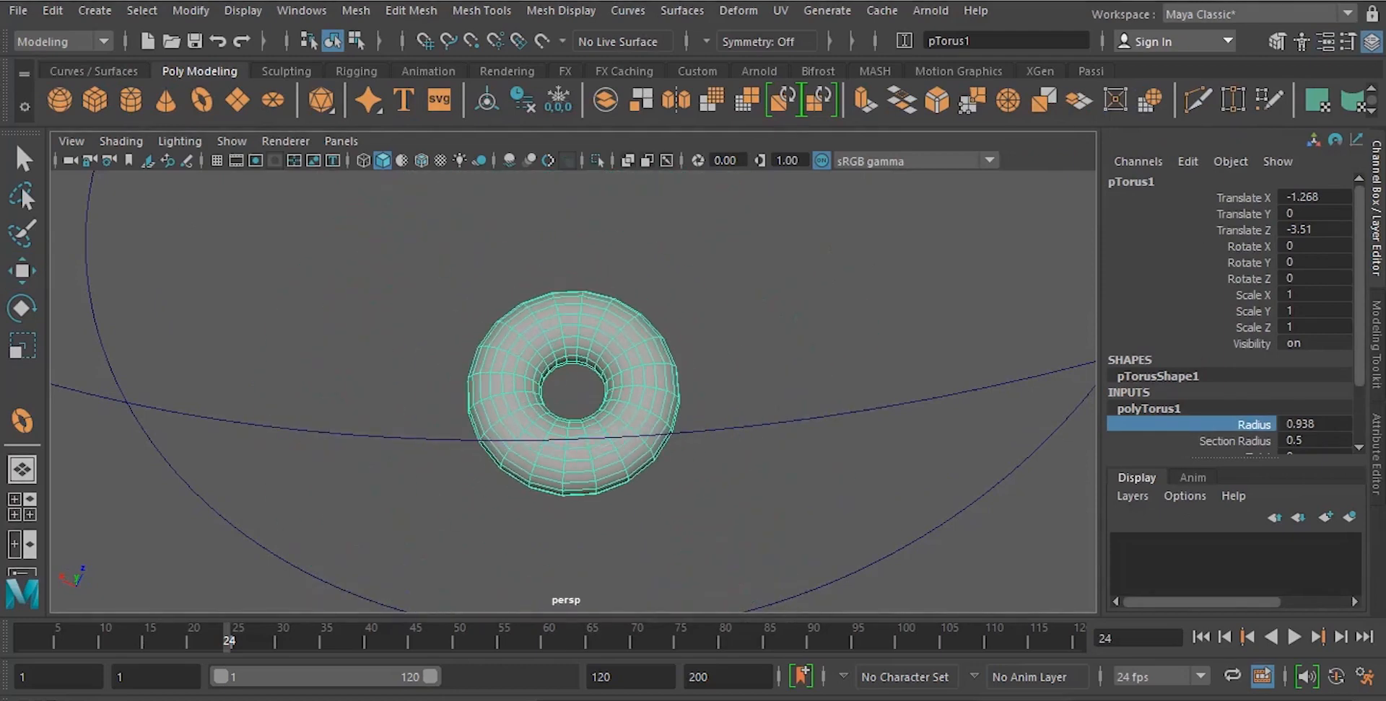
In the top view, move half of the torus vertices along X to stretch it into an oval chain link.
key("F9")
key("space")
key("space")
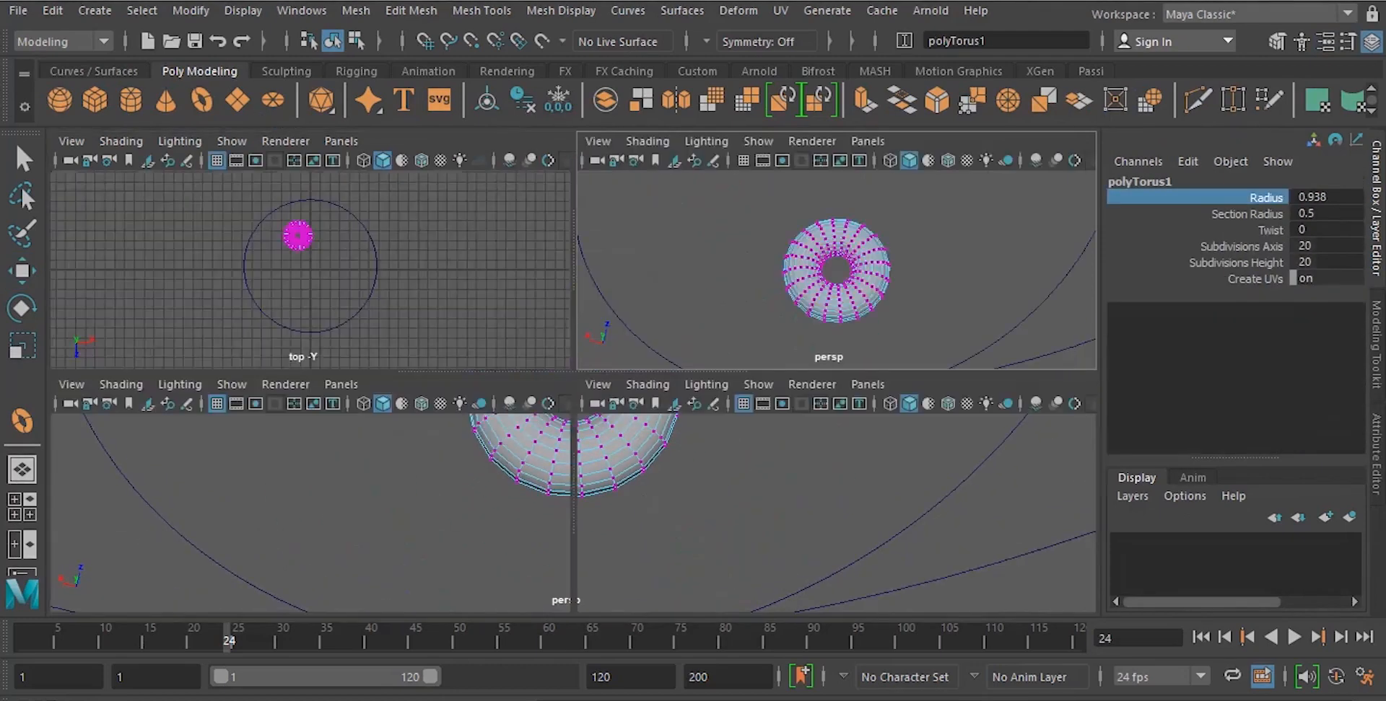
scroll(573, 392, "up", 3)
left_click_drag(531, 428, 511, 428)
key("w")
middle_click_drag(511, 427, 532, 509, "alt")
mouse_move(635, 320)
left_mouse_down()
mouse_move(716, 320)
mouse_move(656, 320)
left_mouse_up()
key("r")
key("w")
key("F8")
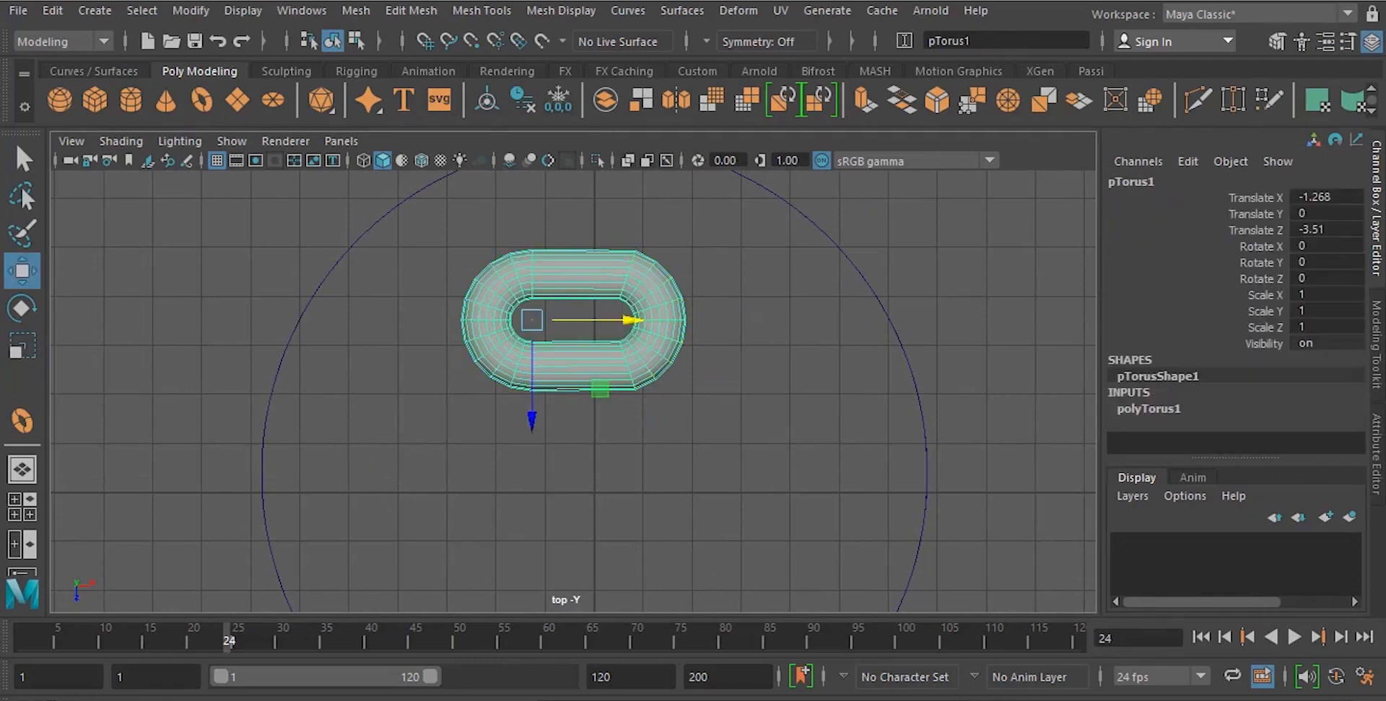
Duplicate the chain link and set the copy's X rotation to 90.
key("ctrl+d")
key("e")
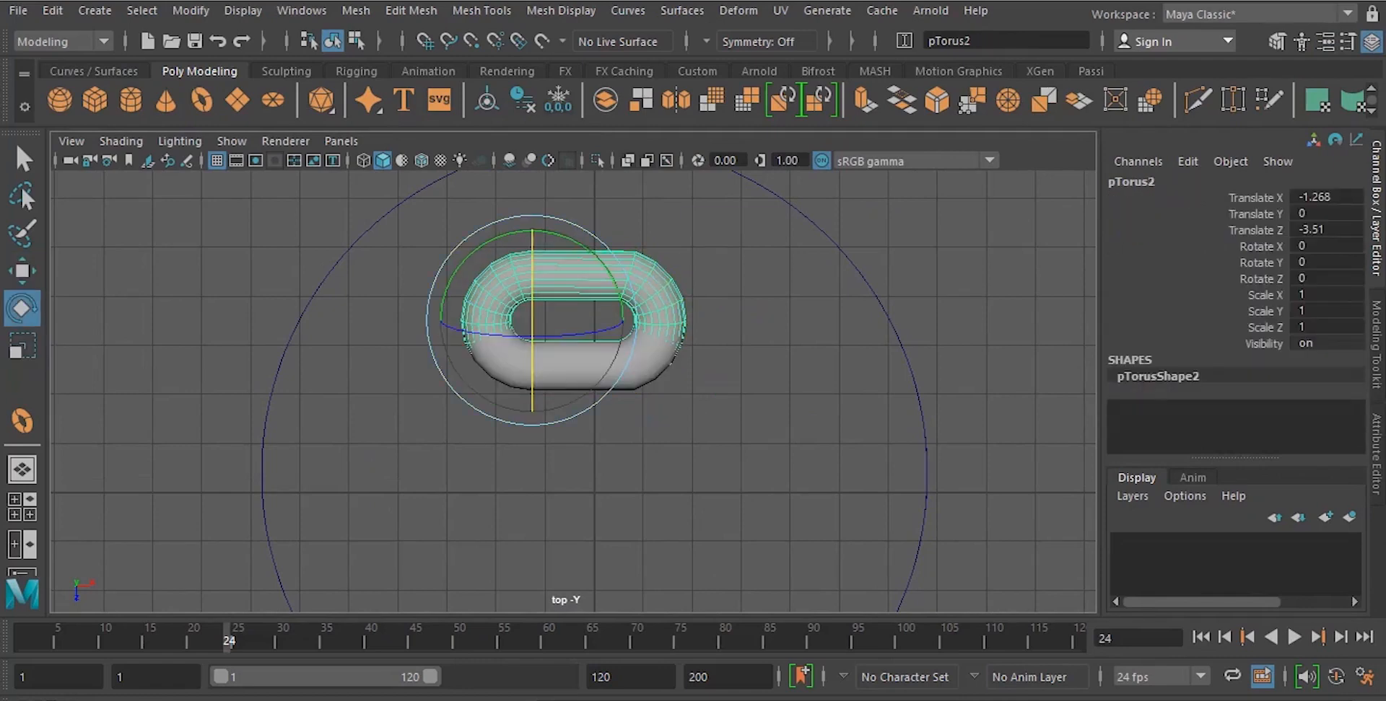
type("90")
key("Return")
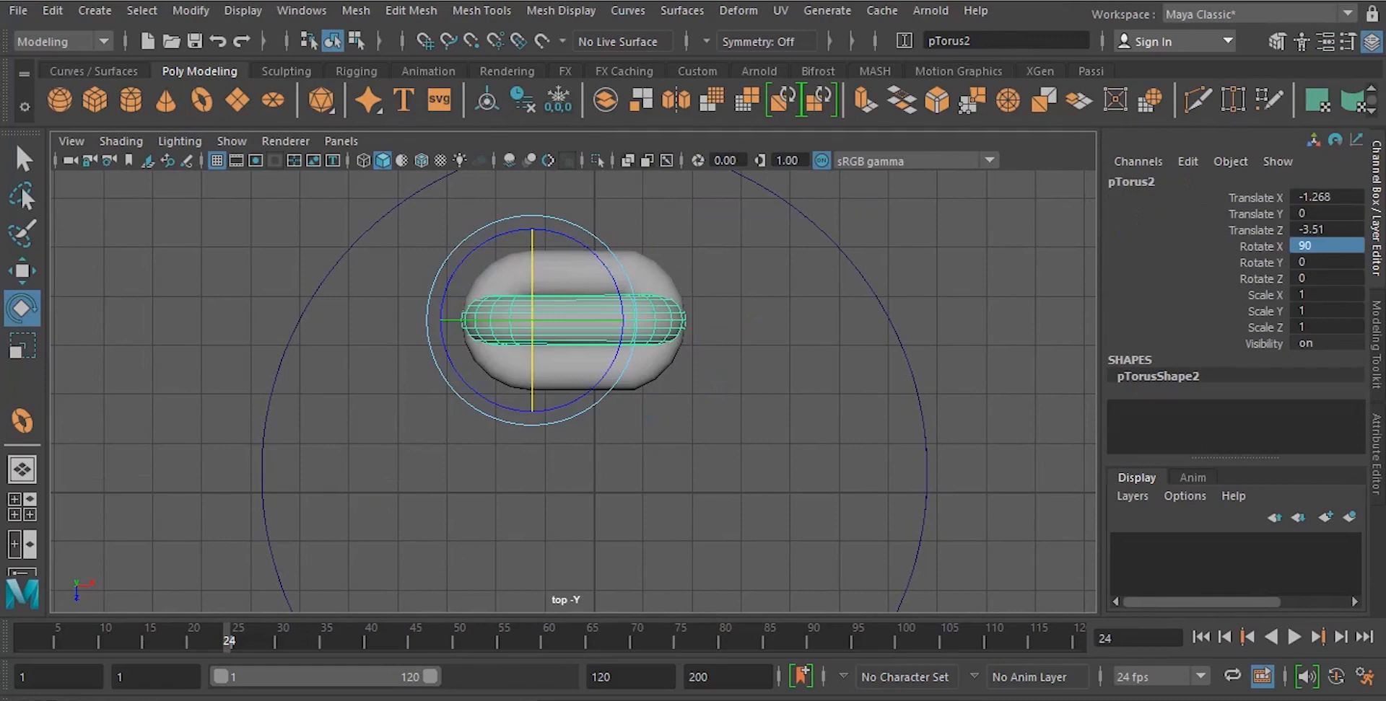
Move the rotated link copy along X so it interlocks with the end of the first link.
key("w")
left_click_drag(631, 320, 763, 320)
key("space")
key("space")
key("space")
key("space")
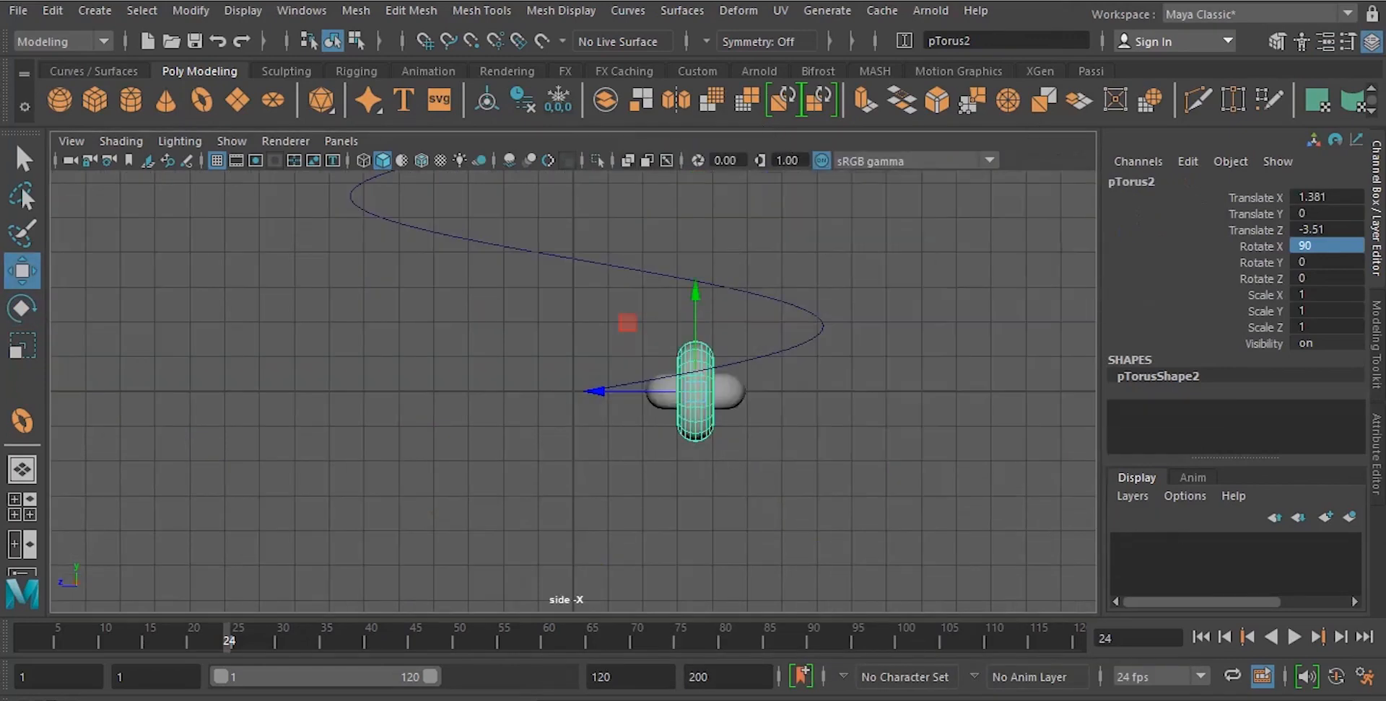
left_click_drag(900, 261, 505, 238, "alt")
left_click_drag(849, 464, 888, 451)
scroll(924, 519, "down", 4)
left_click(924, 520)
scroll(866, 469, "down", 4)
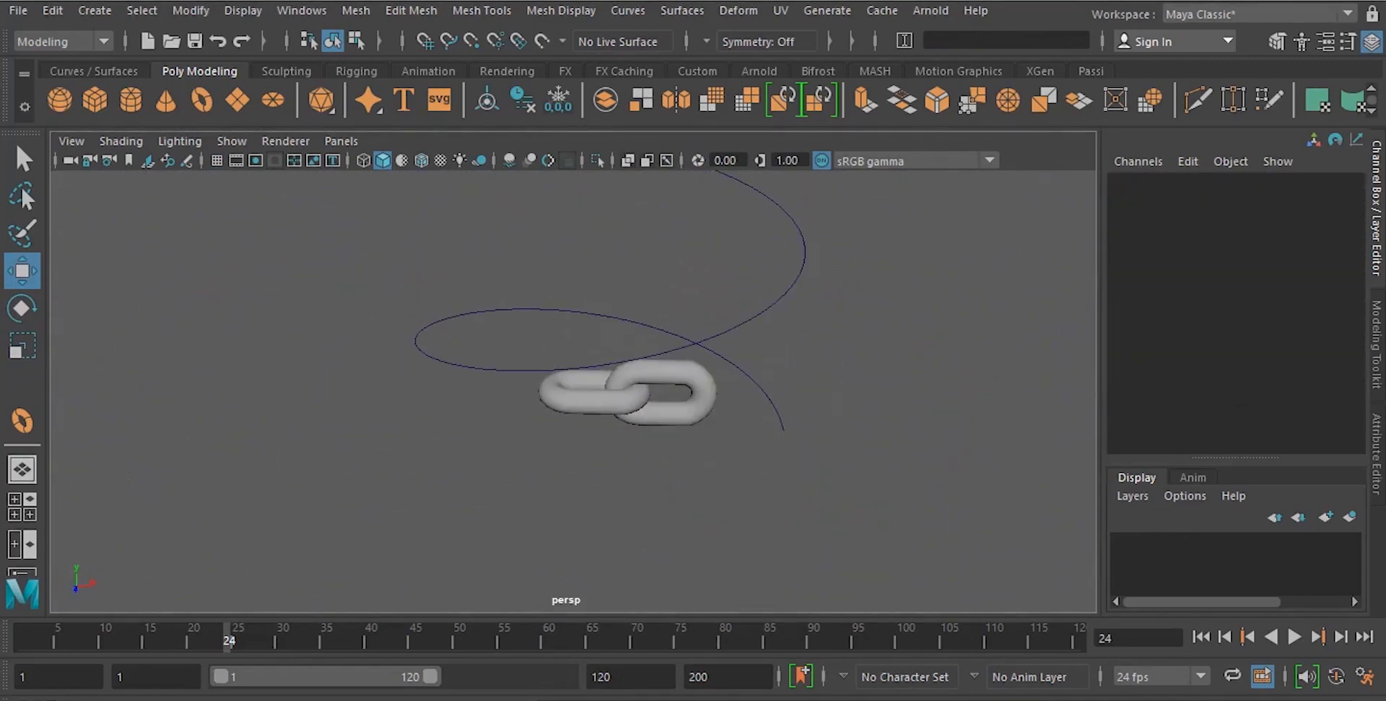
Select both chain links and combine them into one mesh.
left_click_drag(668, 421, 556, 393)
left_click(356, 10)
left_click(417, 80)
Scale the combined chain link mesh down uniformly to 0.219 and keep it selected.
scroll(650, 404, "down", 3)
key("r")
key("w")
scroll(606, 394, "up", 4)
mouse_move(616, 394)
middle_mouse_down("alt")
mouse_move(635, 406)
mouse_move(606, 393)
middle_mouse_up("alt")
scroll(654, 408, "down", 2)
key("r")
left_click_drag(606, 393, 524, 393)
key("w")
scroll(604, 392, "up", 4)
middle_click_drag(635, 392, 480, 360, "alt")
left_click(592, 426)
left_click_drag(592, 426, 592, 382, "alt")
left_click(498, 368)
left_click_drag(498, 368, 498, 390, "alt")
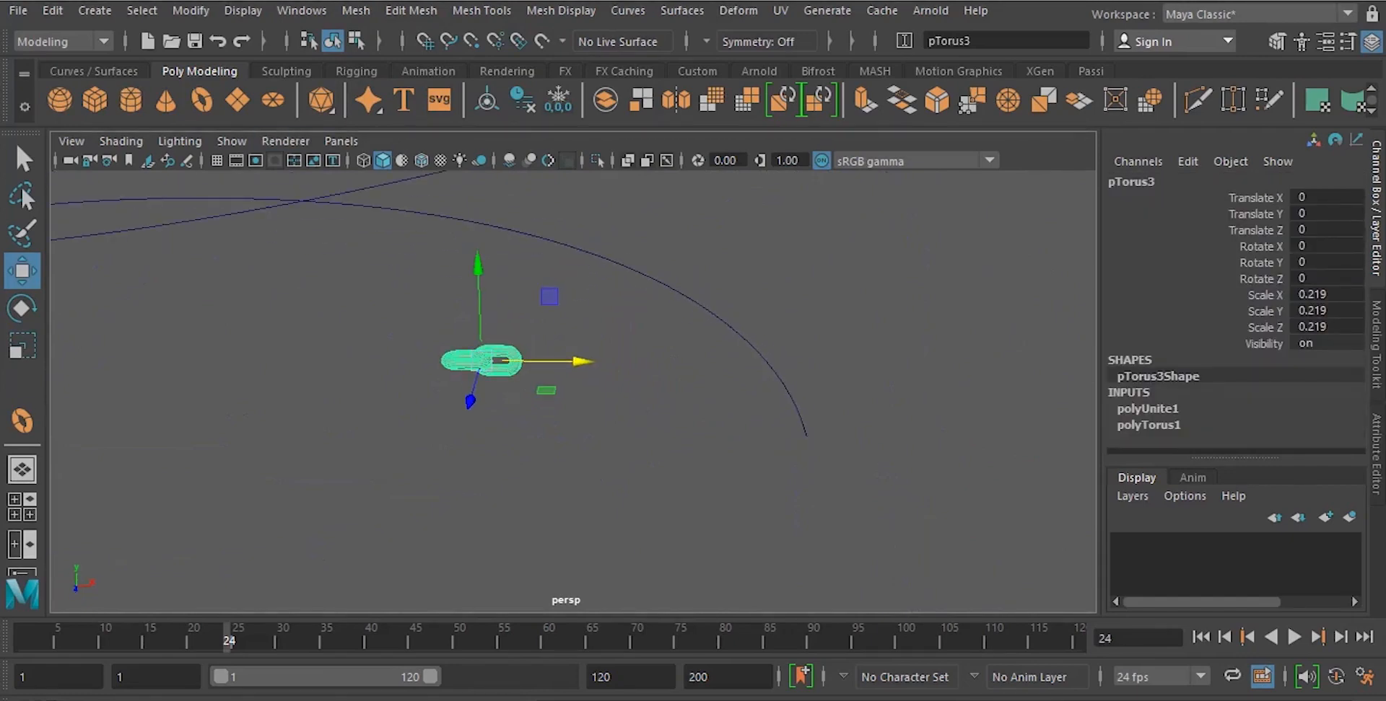
Create a MASH network from the combined chain link mesh to repeat it in a line.
left_click(61, 41)
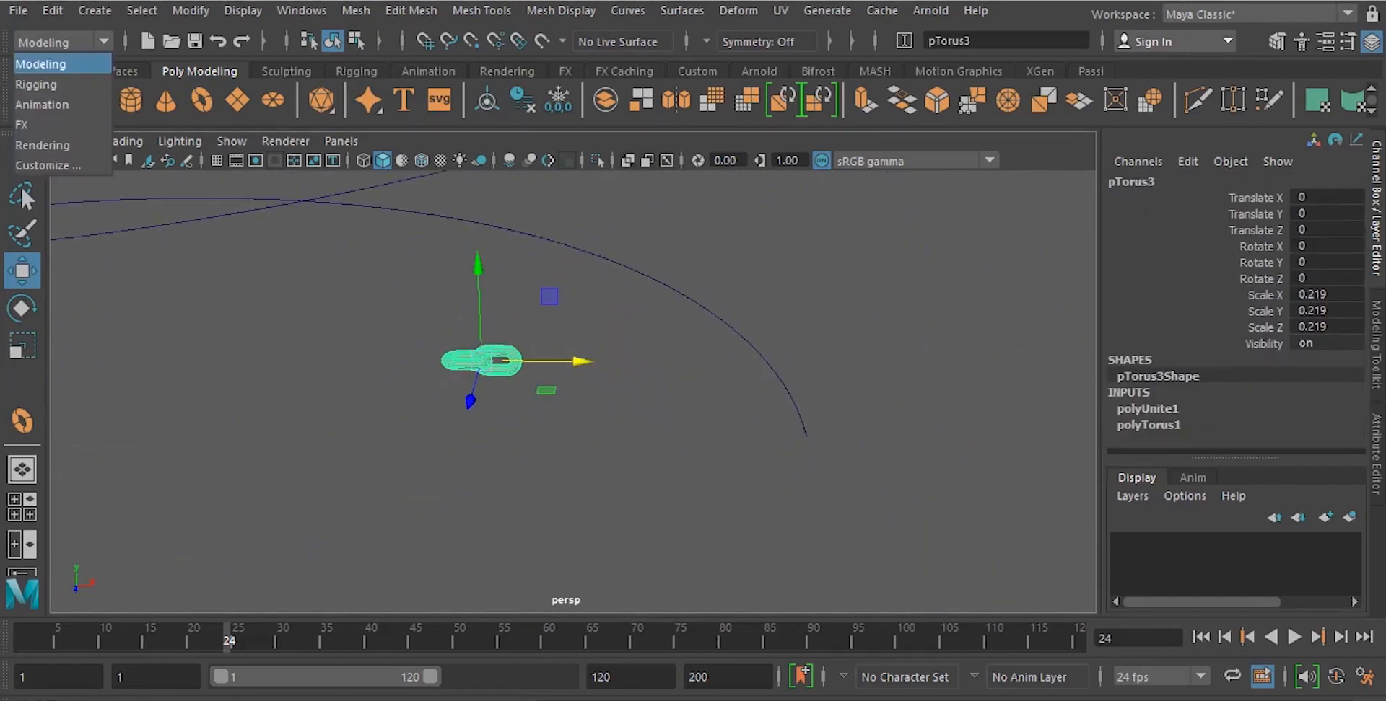
left_click(827, 10)
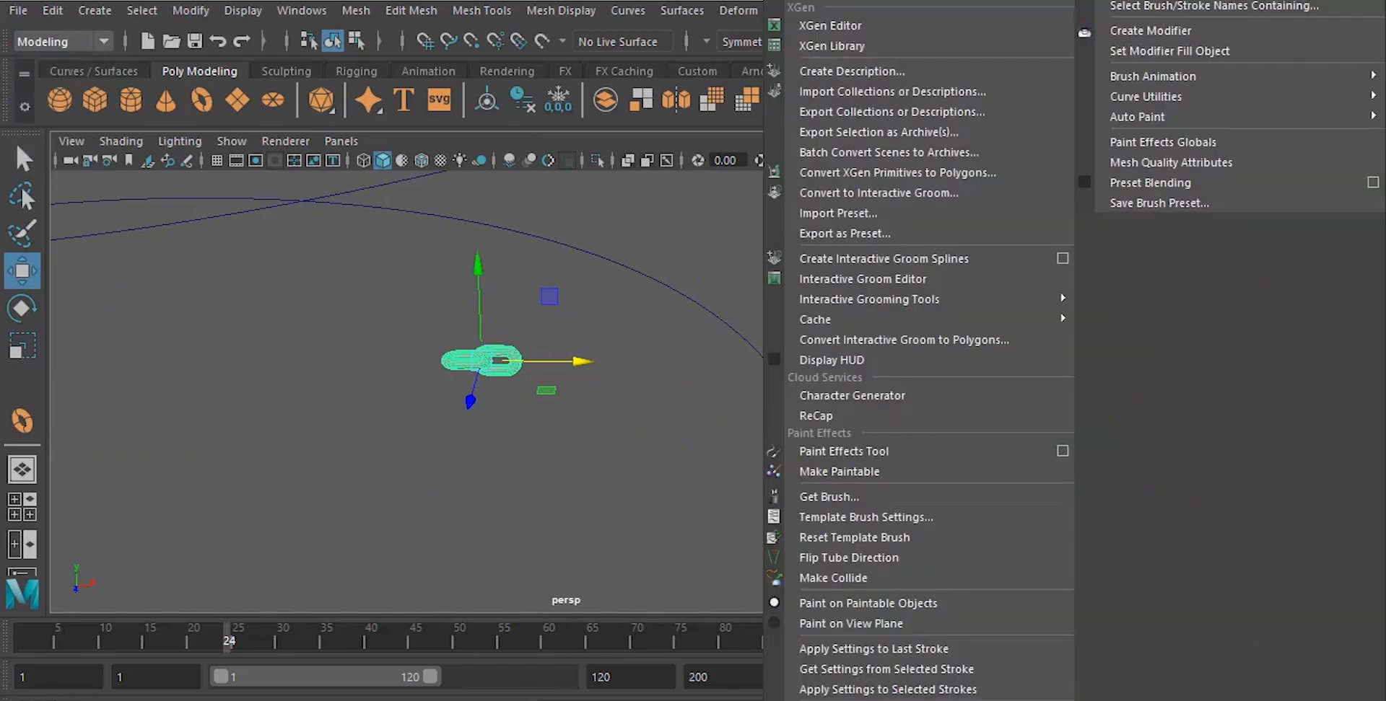
key("Escape")
left_click(62, 41)
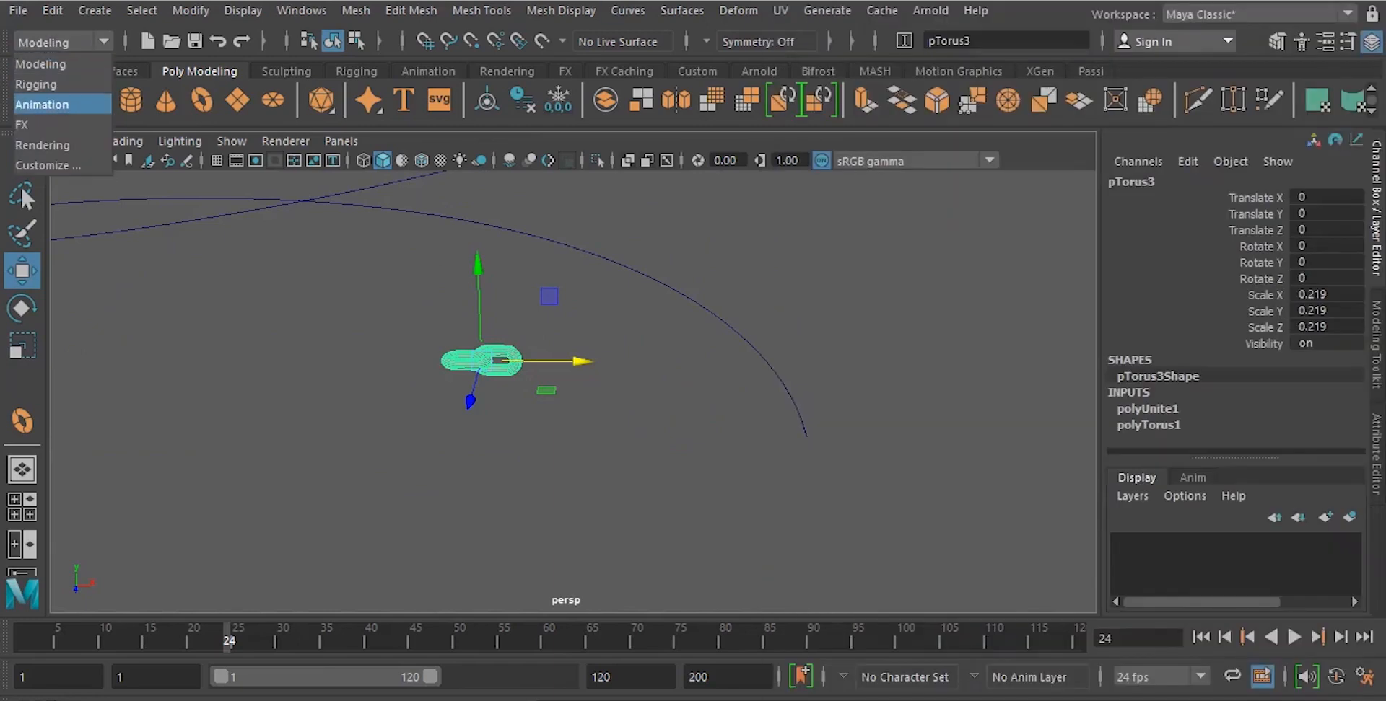
left_click(42, 105)
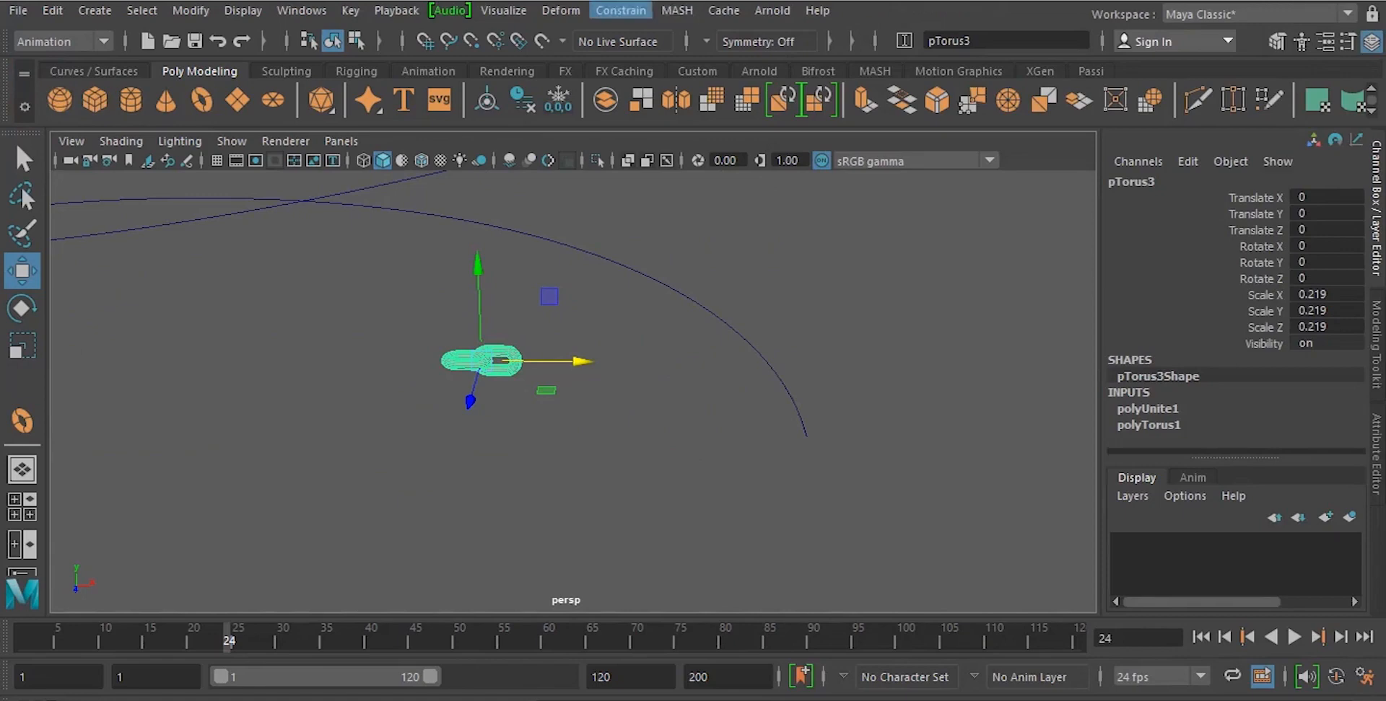
left_click(677, 11)
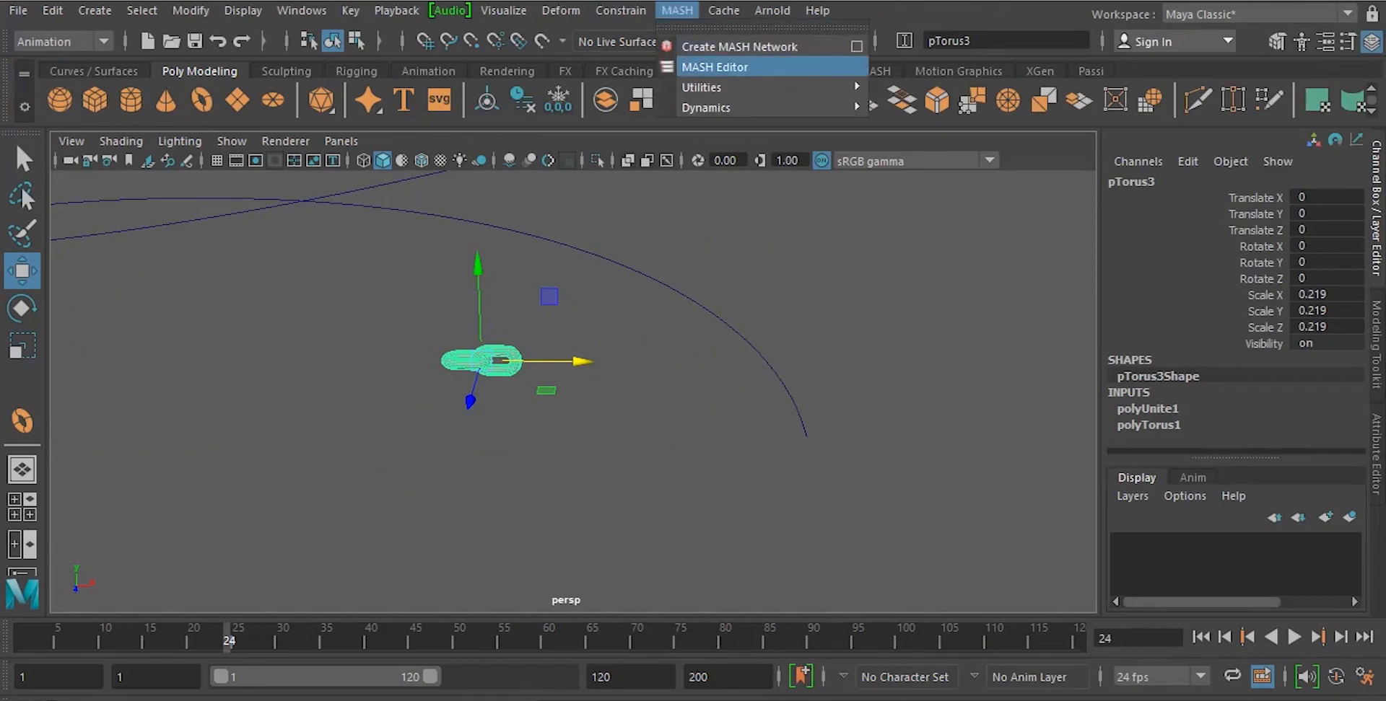
left_click(715, 67)
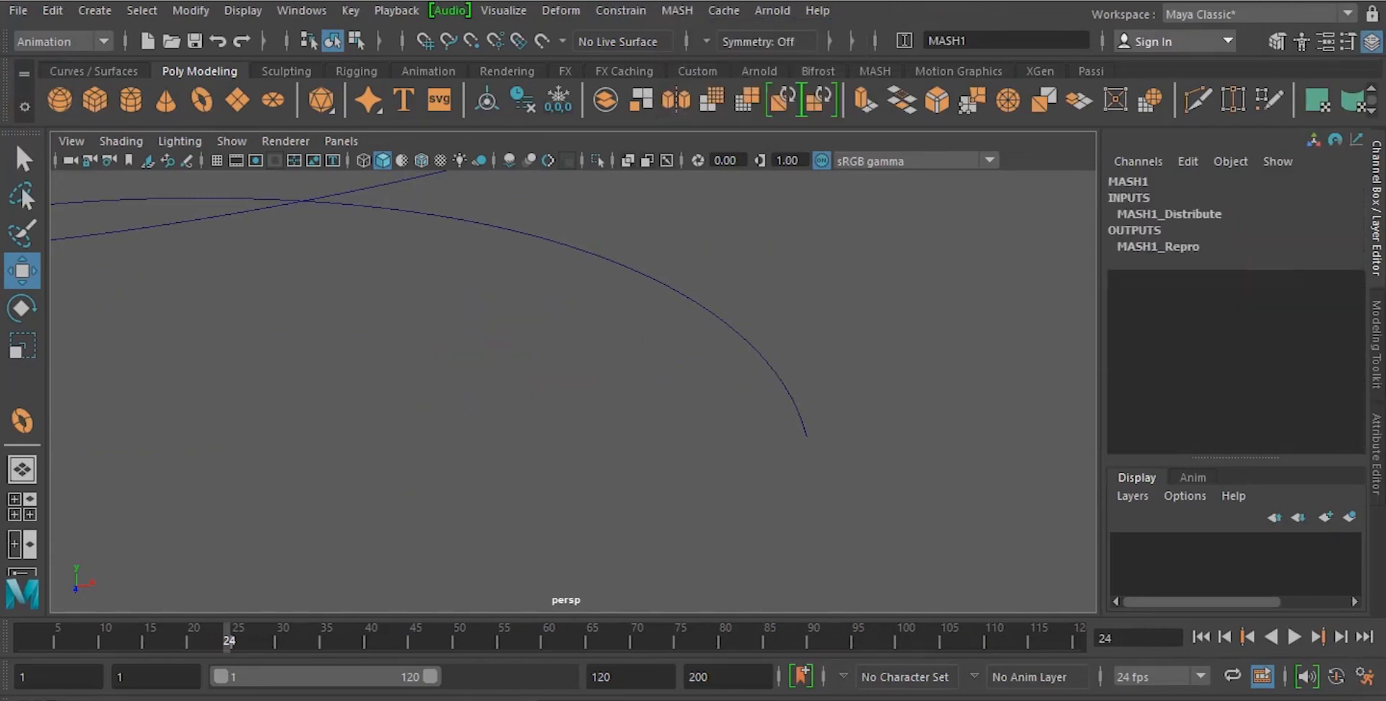
left_click_drag(808, 433, 517, 361, "alt")
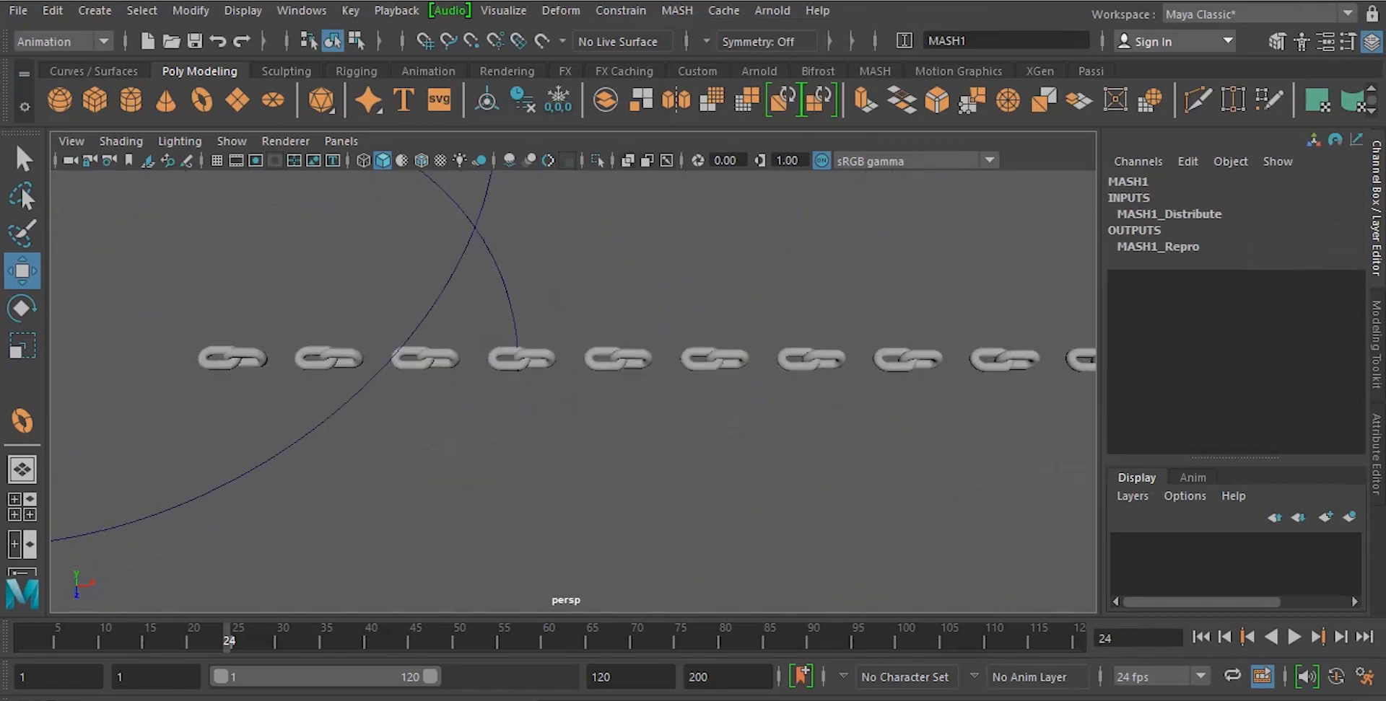
Set the MASH distribution's Number of Points to 18 so the repeated links join into a continuous chain.
key("ctrl+a")
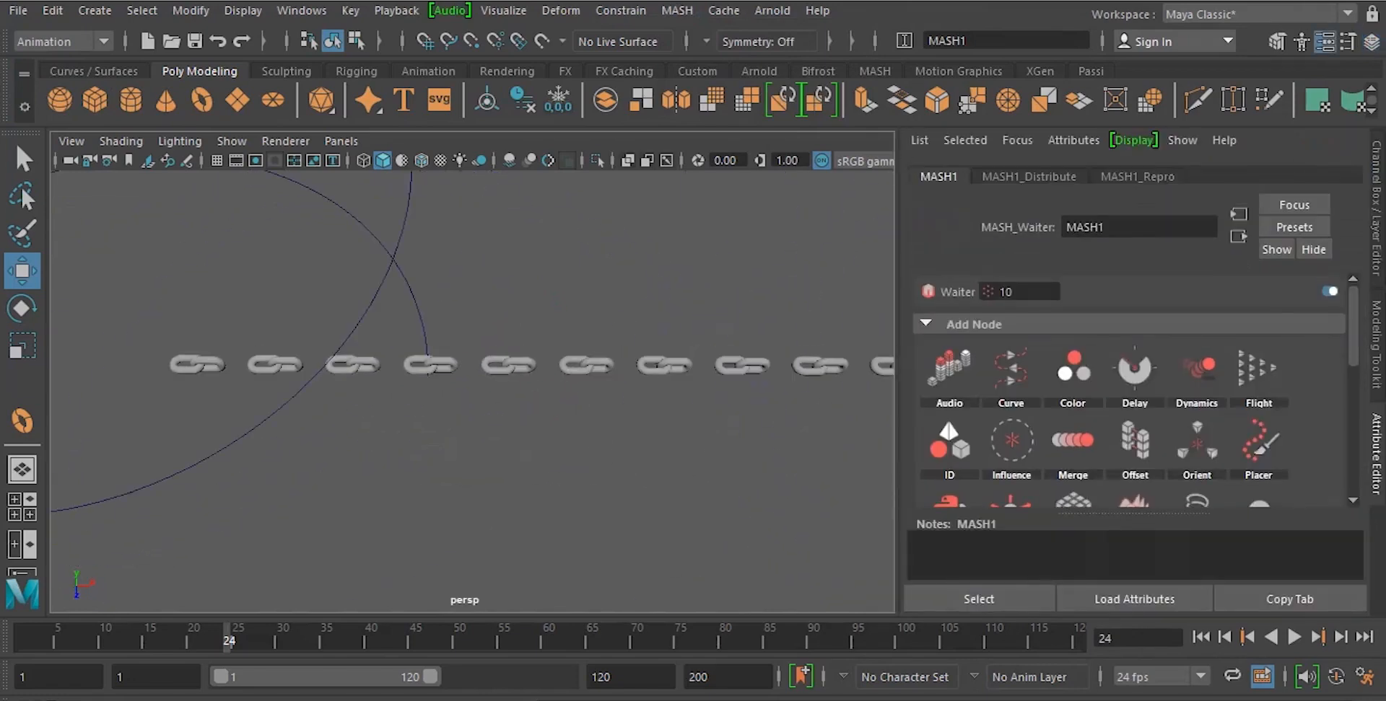
left_click(1027, 176)
left_click_drag(1160, 324, 1176, 324)
left_click_drag(505, 404, 447, 332, "alt")
middle_click_drag(649, 361, 288, 368, "alt")
scroll(472, 392, "down", 2)
middle_click_drag(361, 347, 577, 412, "alt")
scroll(472, 392, "up", 3)
left_click_drag(472, 361, 549, 346, "alt")
scroll(472, 392, "down", 3)
middle_click_drag(433, 325, 527, 400, "alt")
scroll(472, 392, "down", 3)
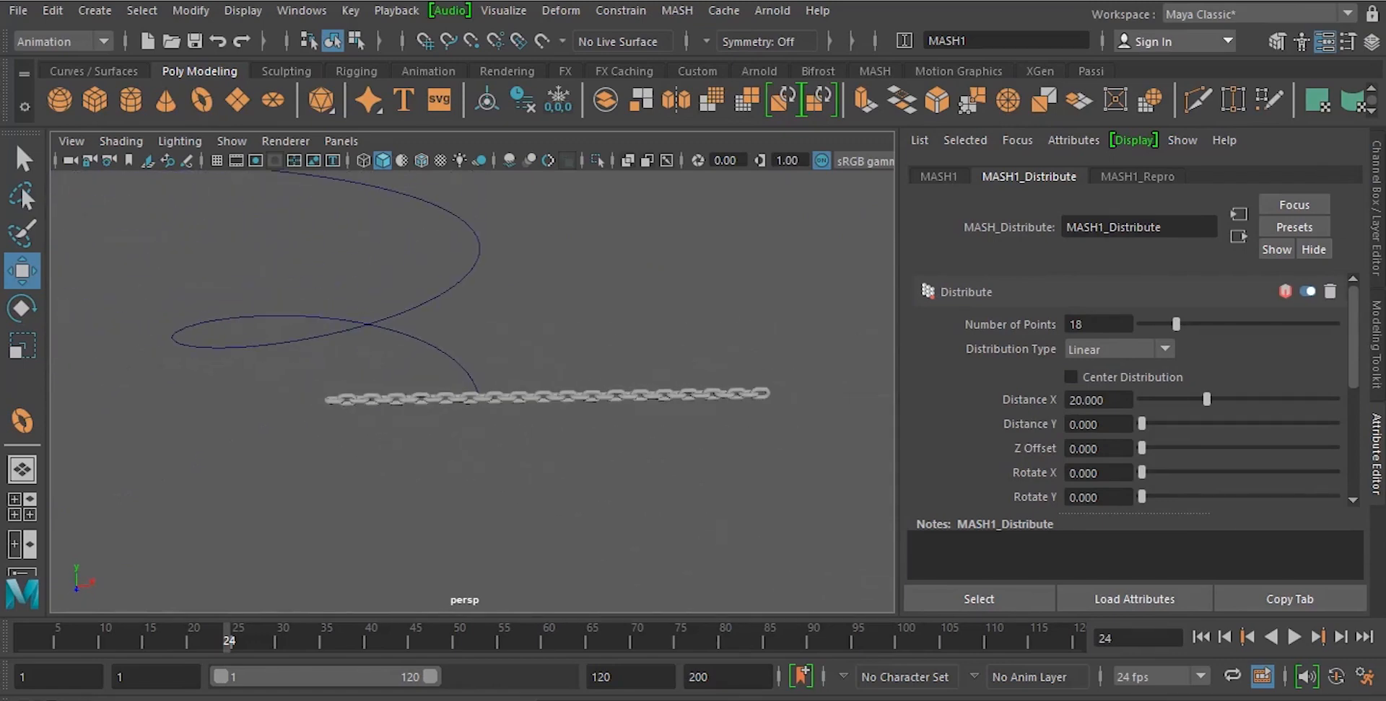
Select the MASH chain mesh together with the spiral curve and apply the Curve Warp deformer.
left_click(543, 397)
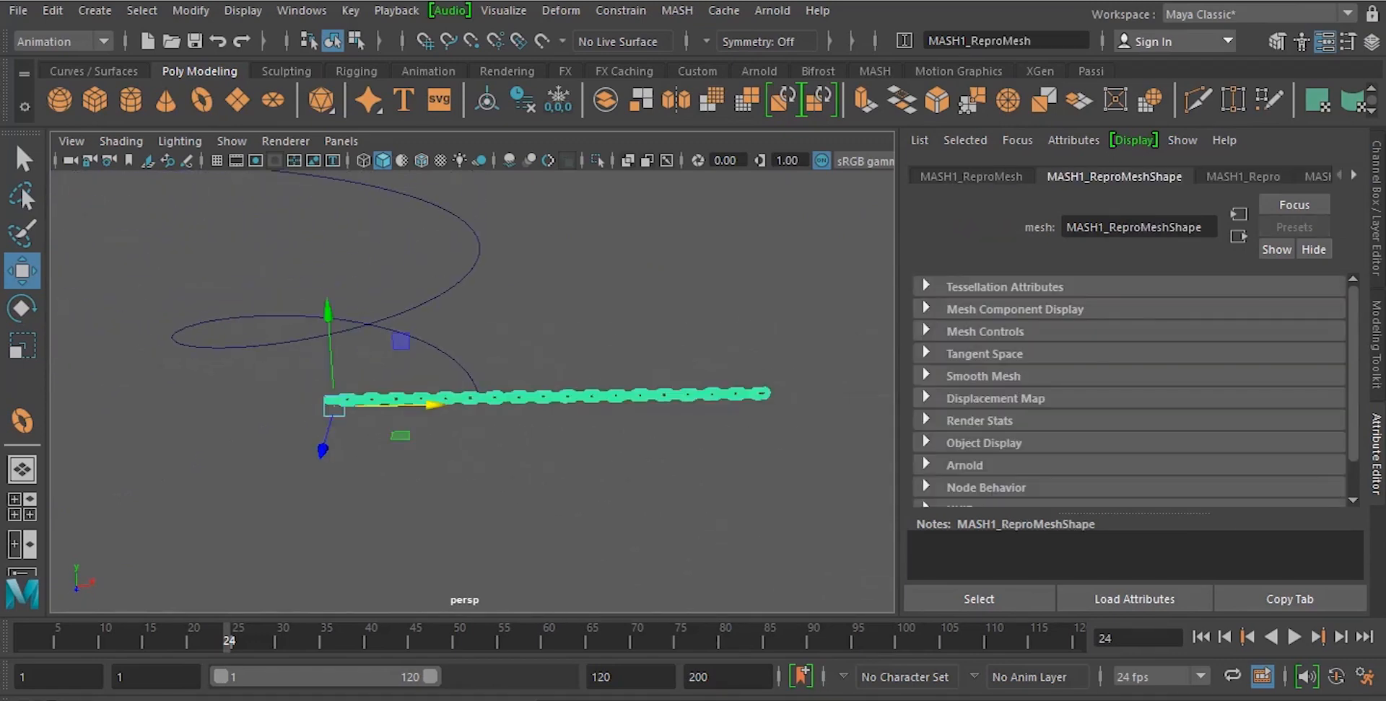
left_click(453, 361, "shift")
left_click(676, 10)
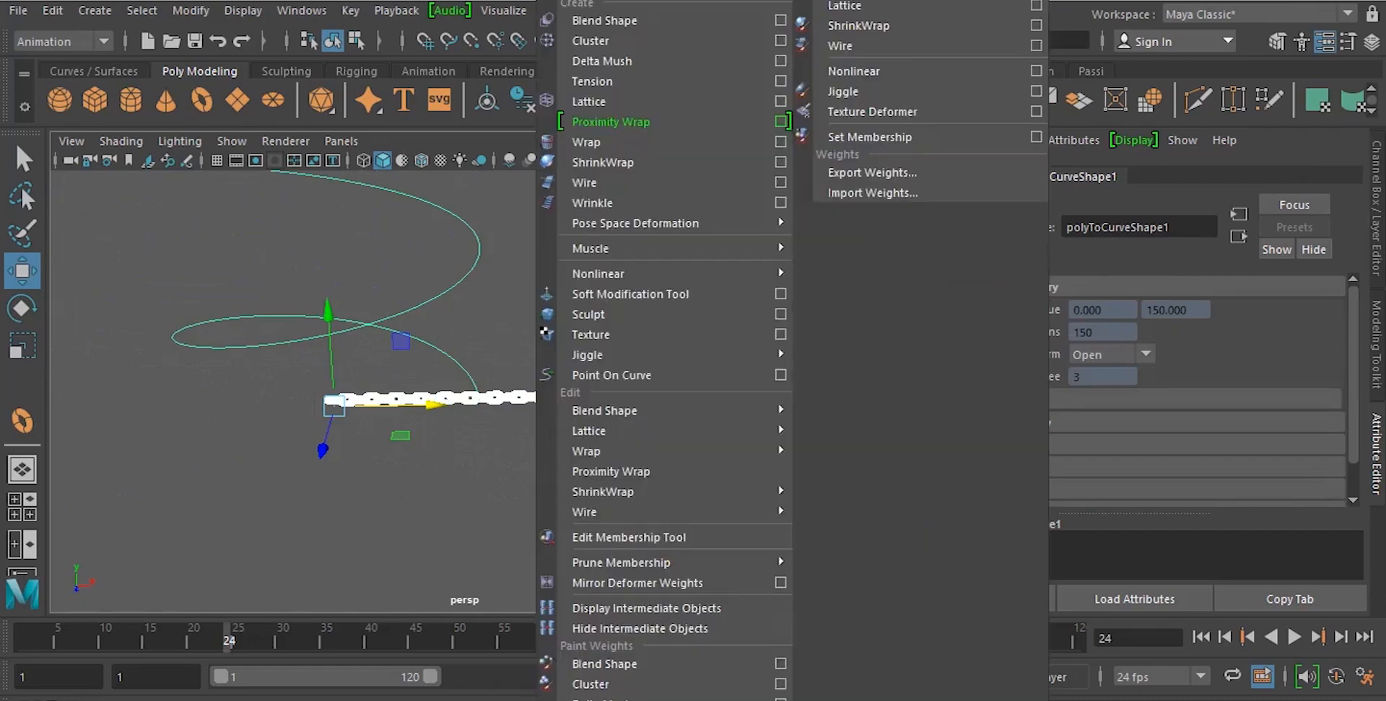
left_click(62, 41)
left_click(62, 63)
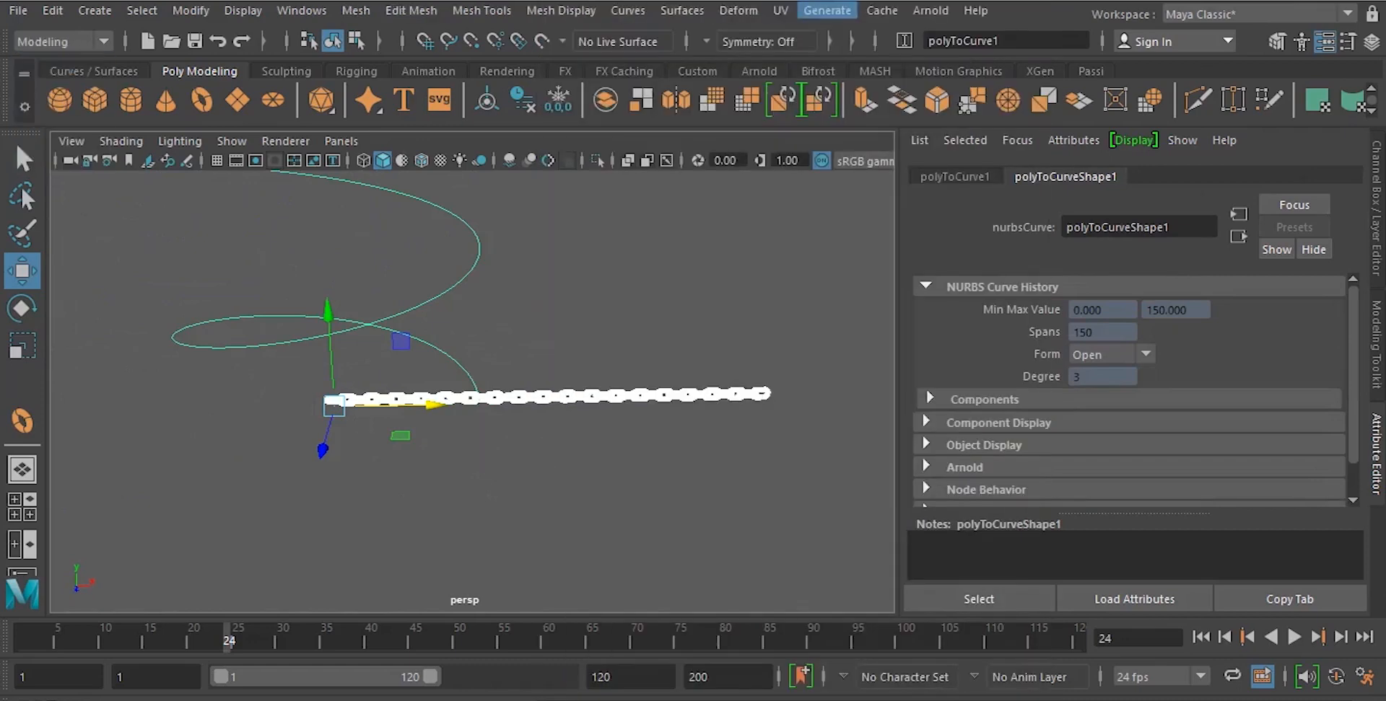
left_click(738, 10)
left_click(801, 59)
Examine how the warped chain follows the spiral curve, both close up and from a distance.
scroll(472, 392, "down", 3)
middle_click_drag(472, 346, 493, 409, "alt")
scroll(472, 392, "up", 1)
left_click_drag(493, 409, 448, 400, "alt")
left_click(649, 325)
middle_click_drag(471, 325, 537, 397, "alt")
scroll(472, 392, "up", 4)
left_click_drag(472, 392, 361, 332, "alt")
scroll(472, 392, "up", 5)
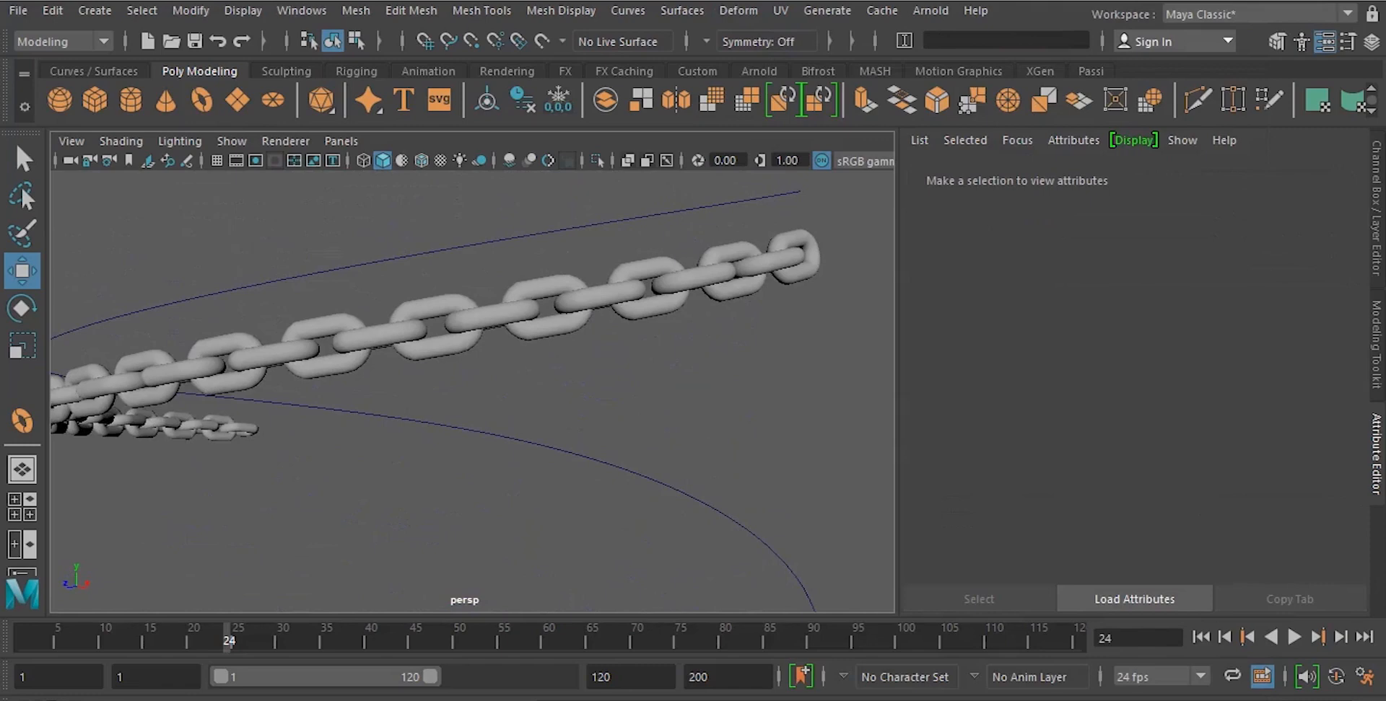
scroll(472, 392, "down", 8)
middle_click_drag(472, 433, 477, 363, "alt")
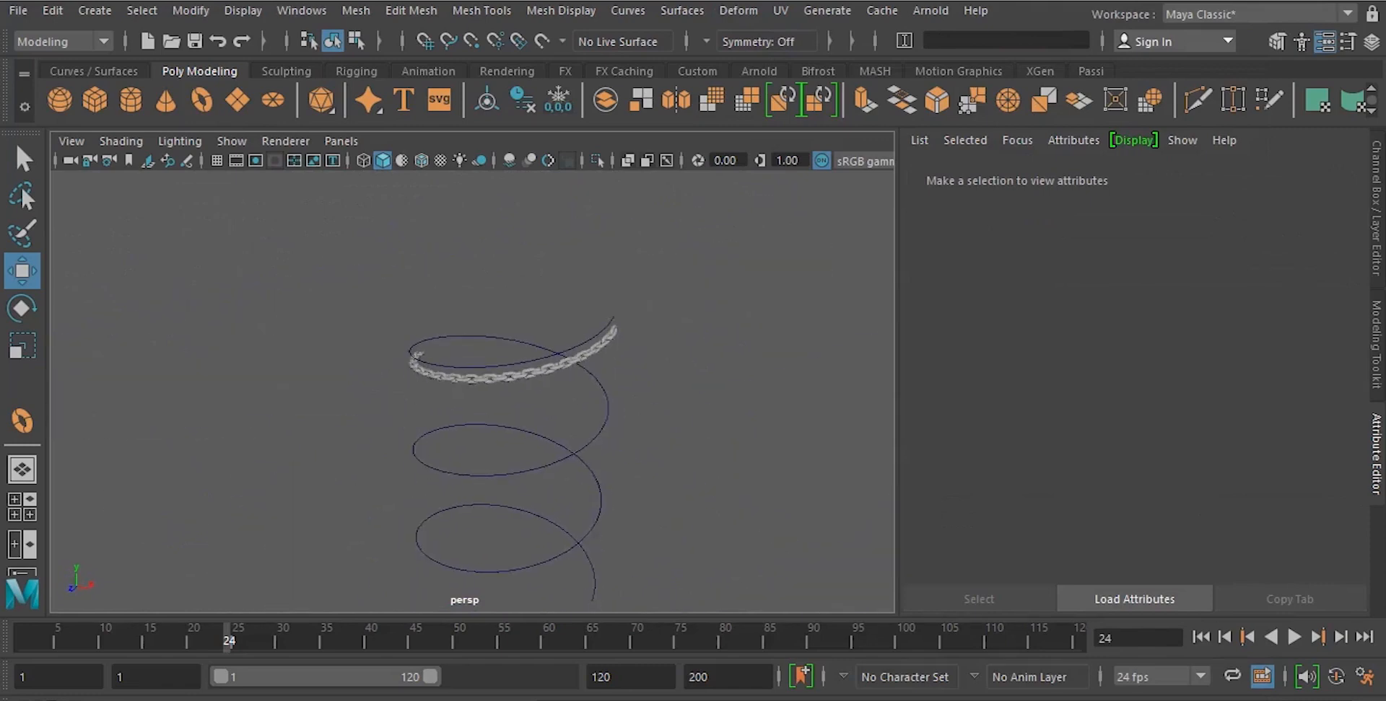
scroll(472, 391, "up", 2)
left_click_drag(472, 392, 519, 367, "alt")
Select the warped chain and try sliding it to the spiral's far end with a Curve Warp Offset of 1.
left_click(550, 314)
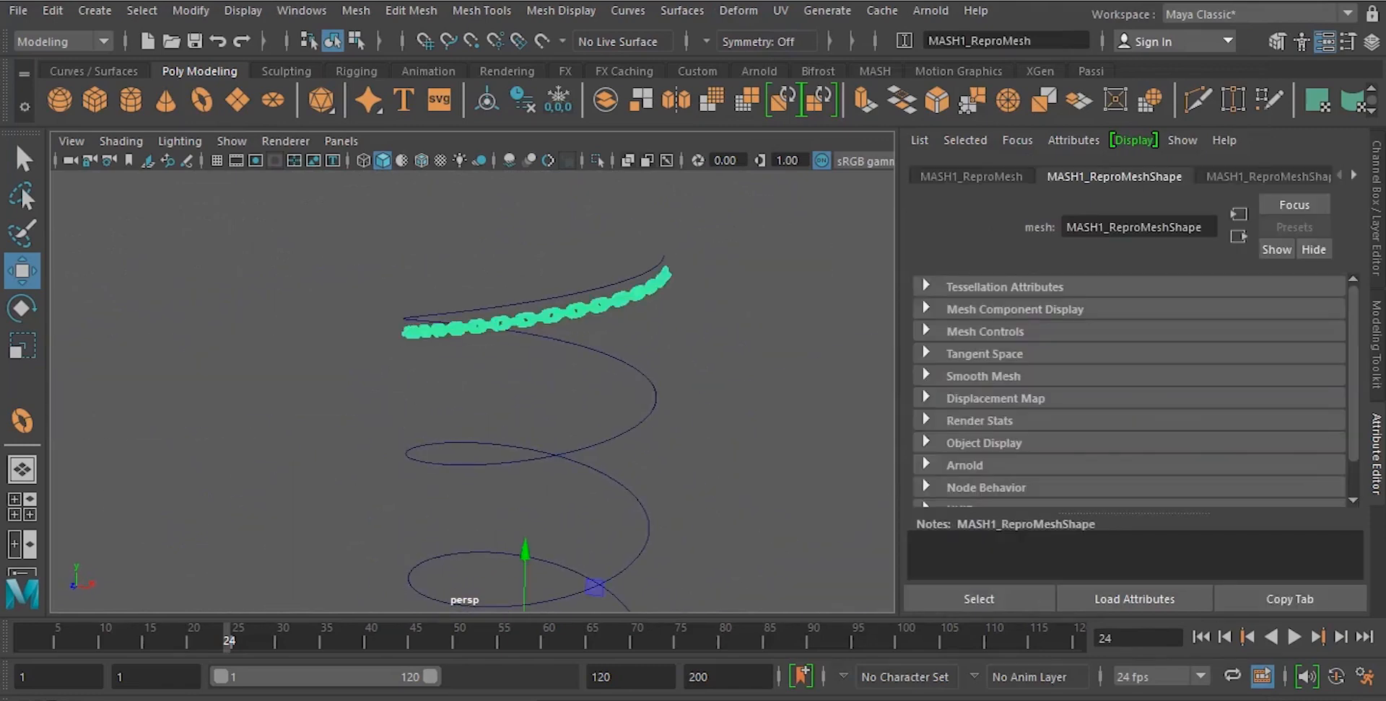
left_click(1352, 175)
right_click(1353, 173)
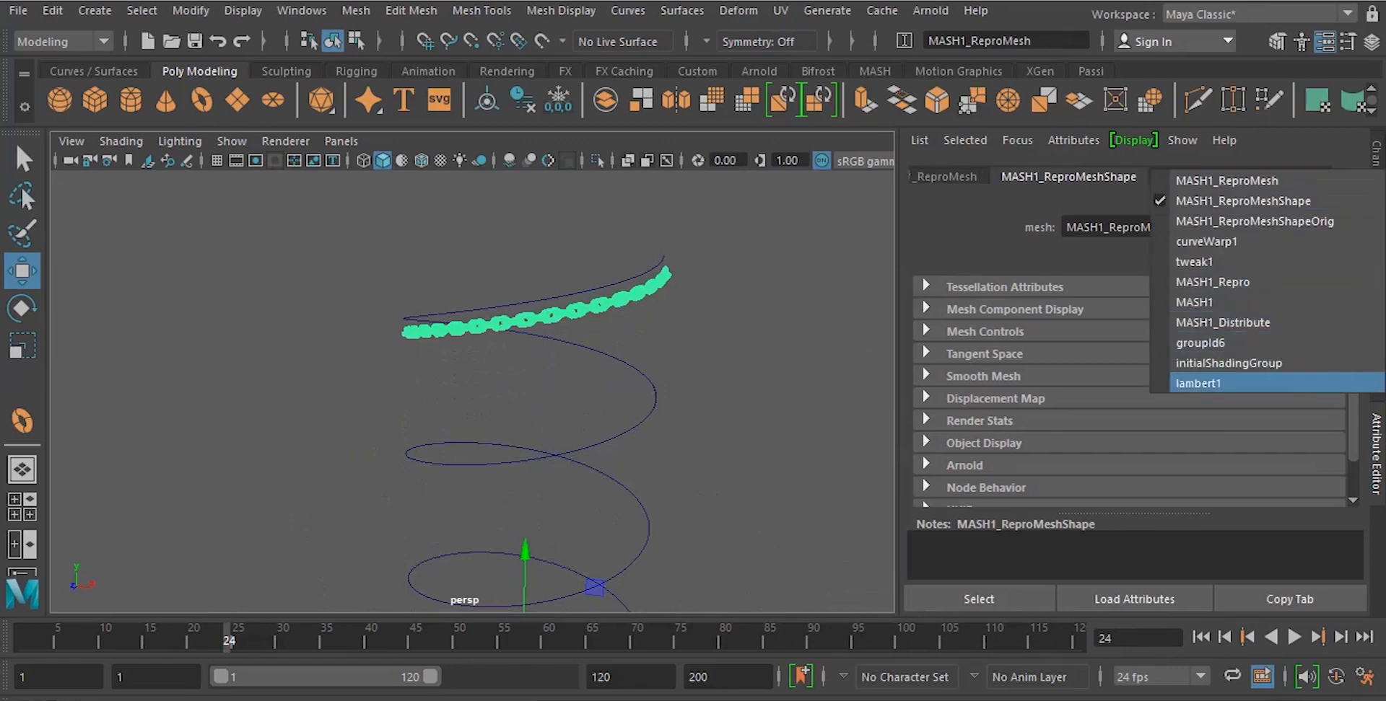
left_click(1206, 241)
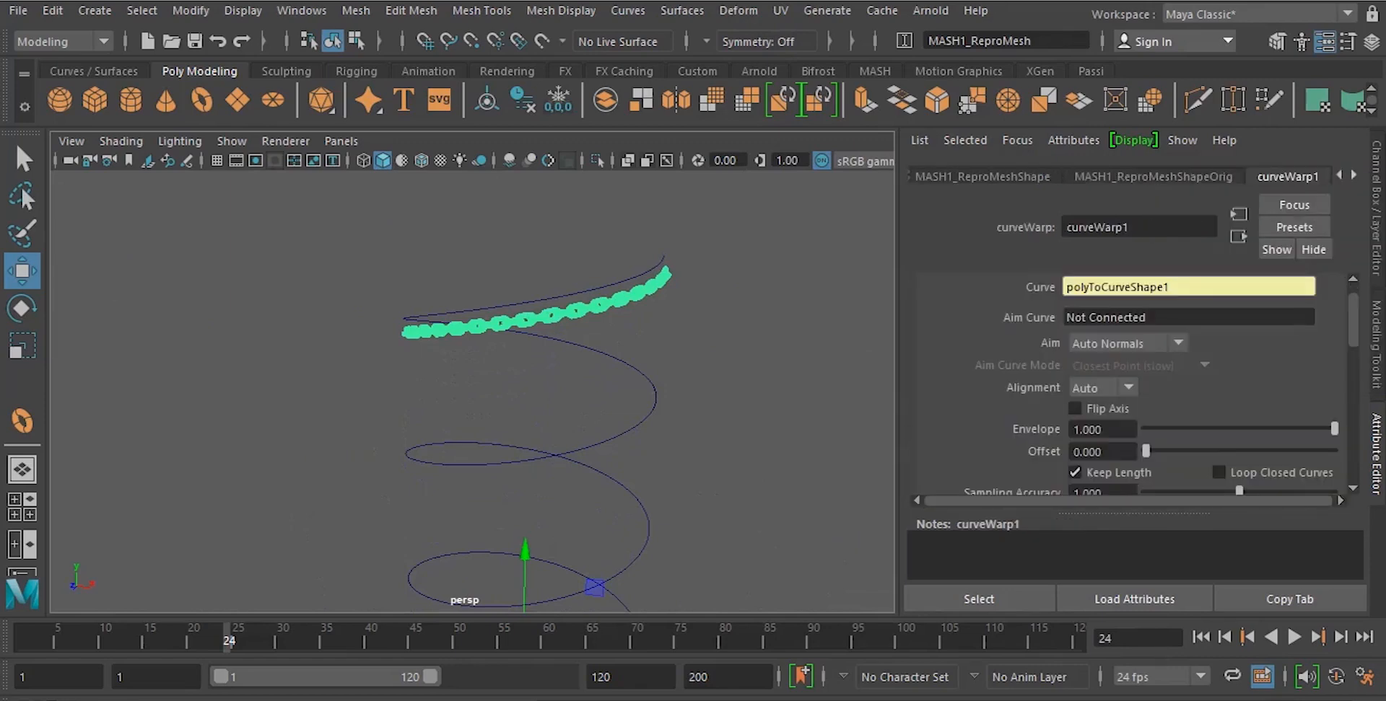
left_click_drag(1145, 451, 1334, 451)
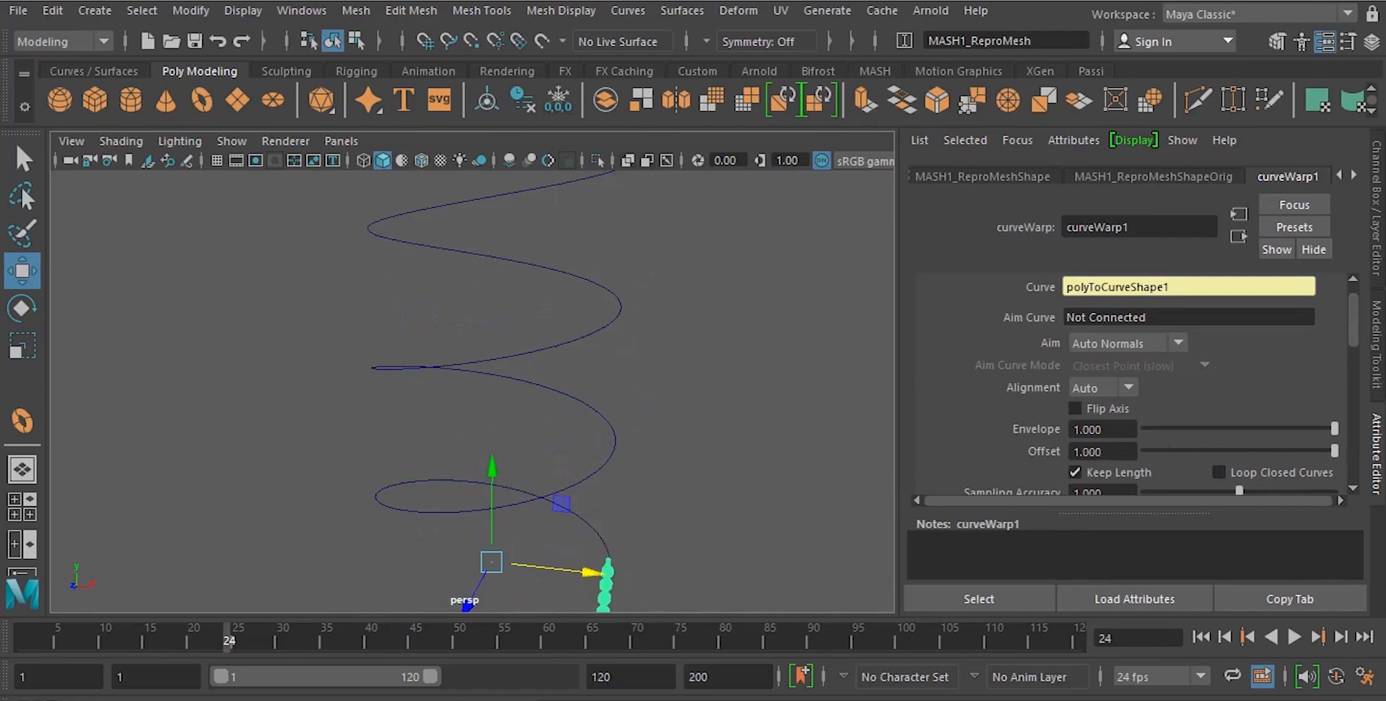
scroll(472, 391, "down", 3)
left_click_drag(606, 390, 246, 386, "alt")
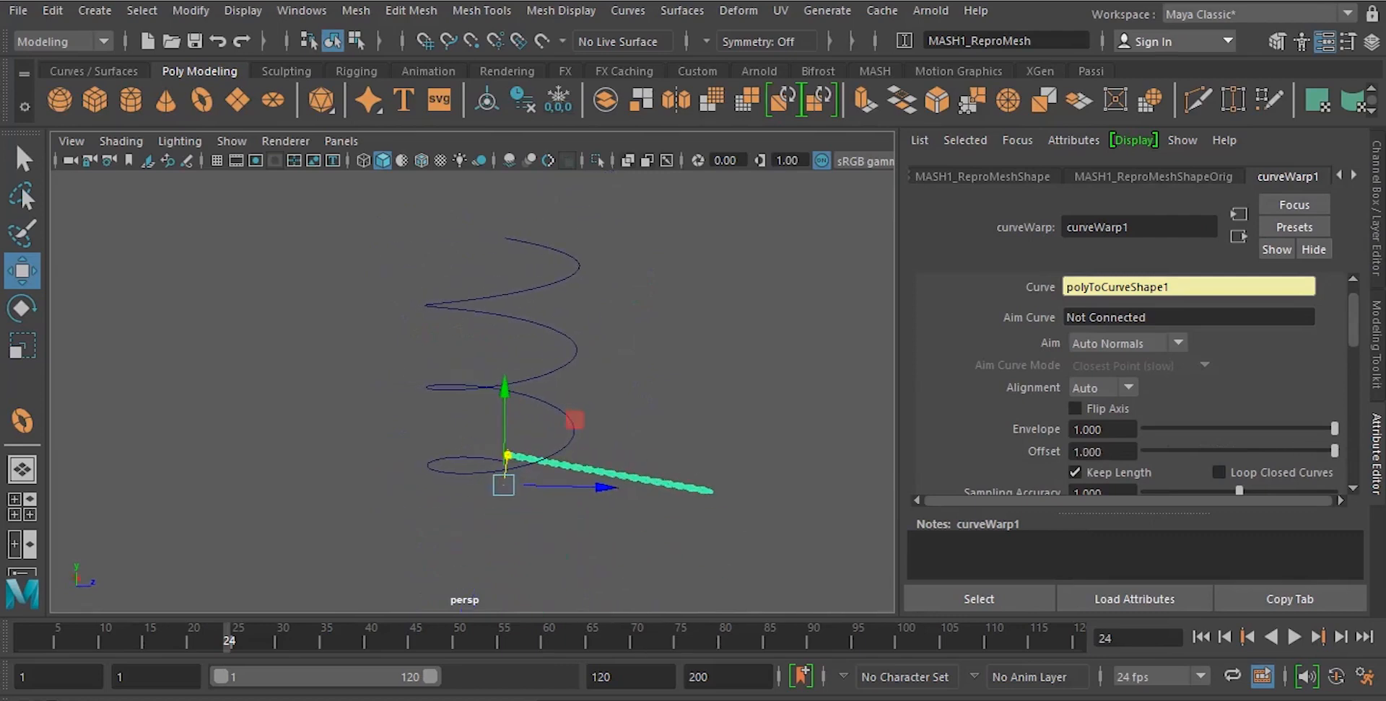
Return the chain's Curve Warp Offset to 0 and check its position at the start of the spiral.
left_click_drag(1332, 451, 1146, 451)
left_click_drag(621, 389, 578, 397, "alt")
scroll(472, 391, "up", 6)
middle_click_drag(505, 318, 453, 432, "alt")
left_click_drag(472, 361, 477, 426, "alt")
mouse_move(1145, 451)
left_mouse_down()
mouse_move(1210, 451)
mouse_move(1146, 451)
left_mouse_up()
scroll(472, 391, "down", 1)
scroll(472, 391, "down", 5)
left_click_drag(472, 361, 472, 404, "alt")
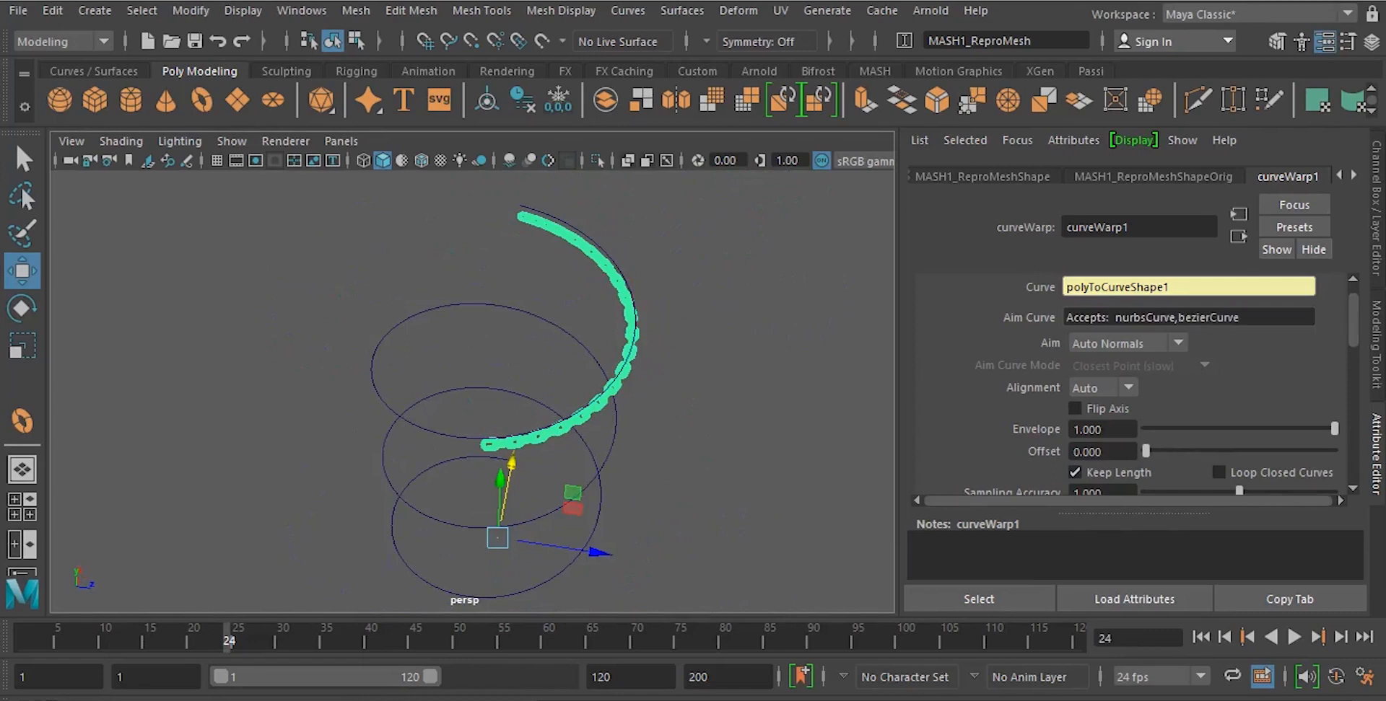
Raise the Number of Points in the chain's MASH1_Distribute node to 53.
left_click(1338, 175)
left_click(1339, 175)
left_click(970, 176)
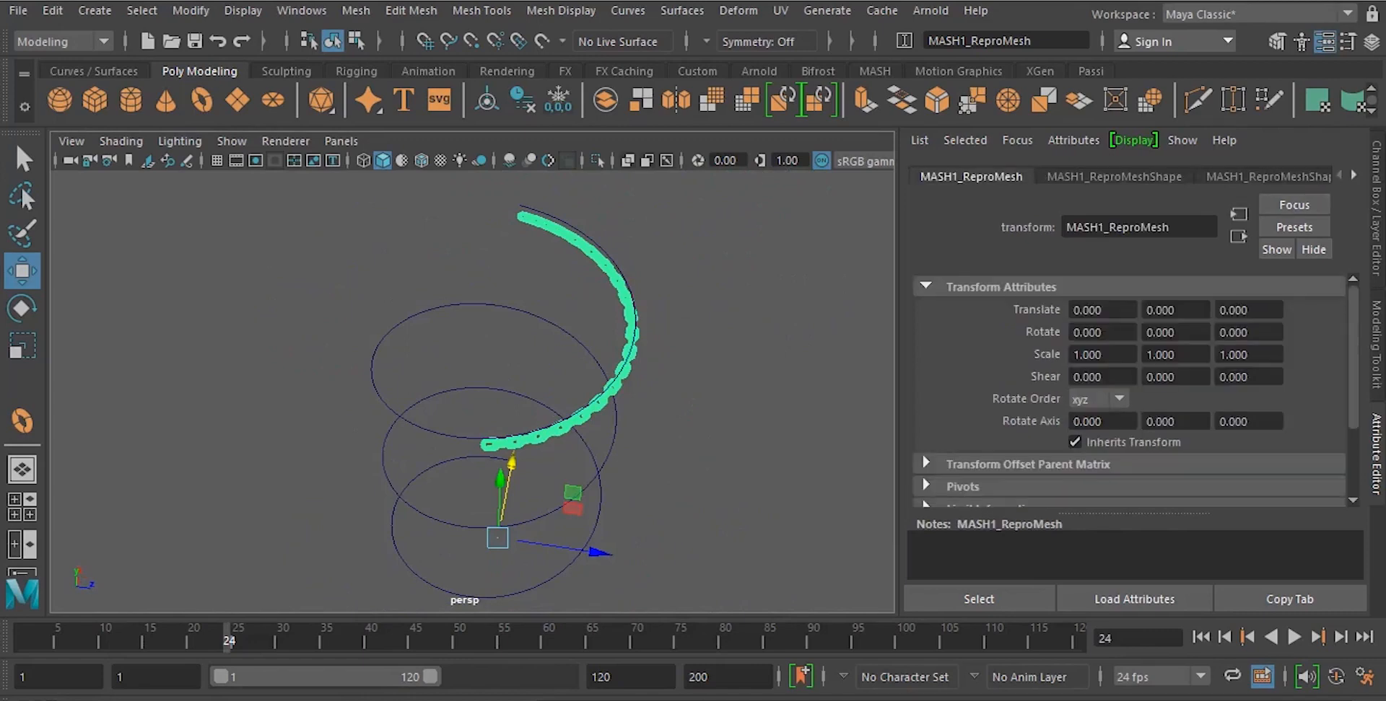
left_click(1112, 176)
left_click(1266, 176)
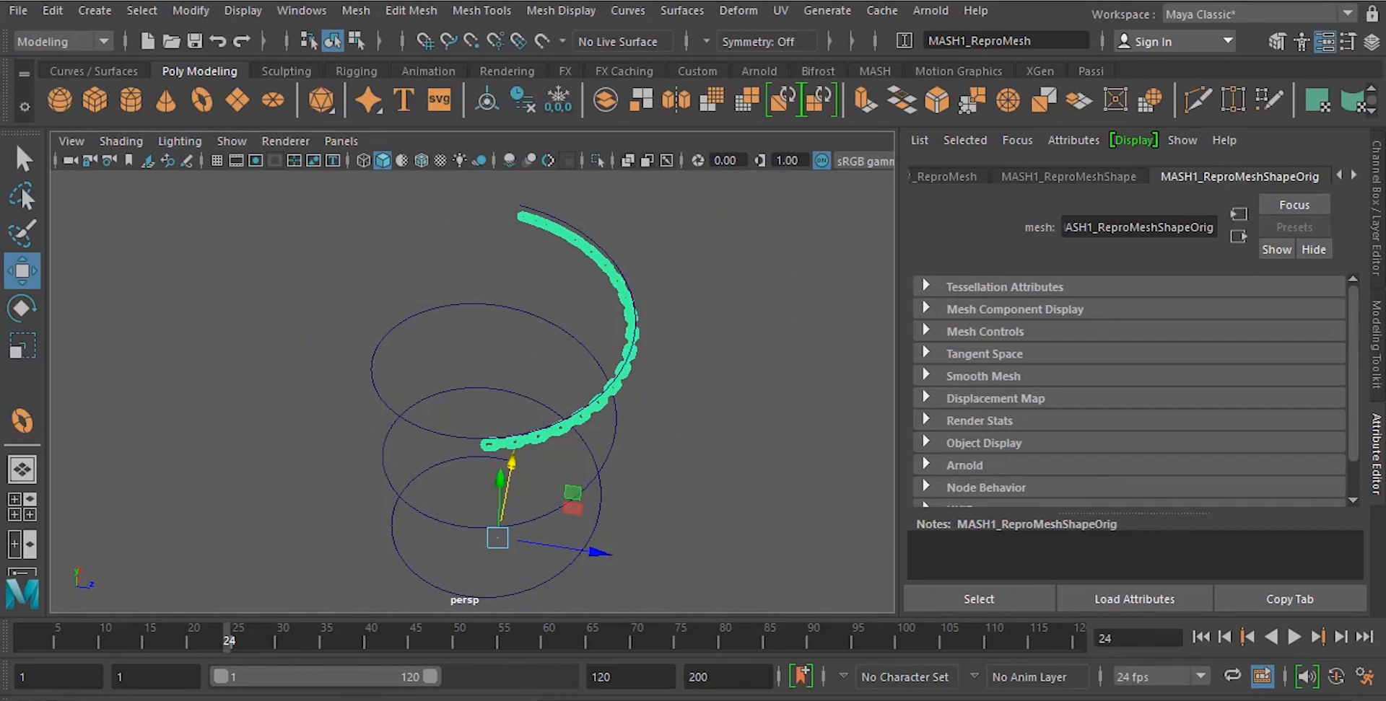
left_click(1353, 175)
left_click(1353, 174)
left_click(1353, 175)
left_click(1353, 175)
left_click(1197, 176)
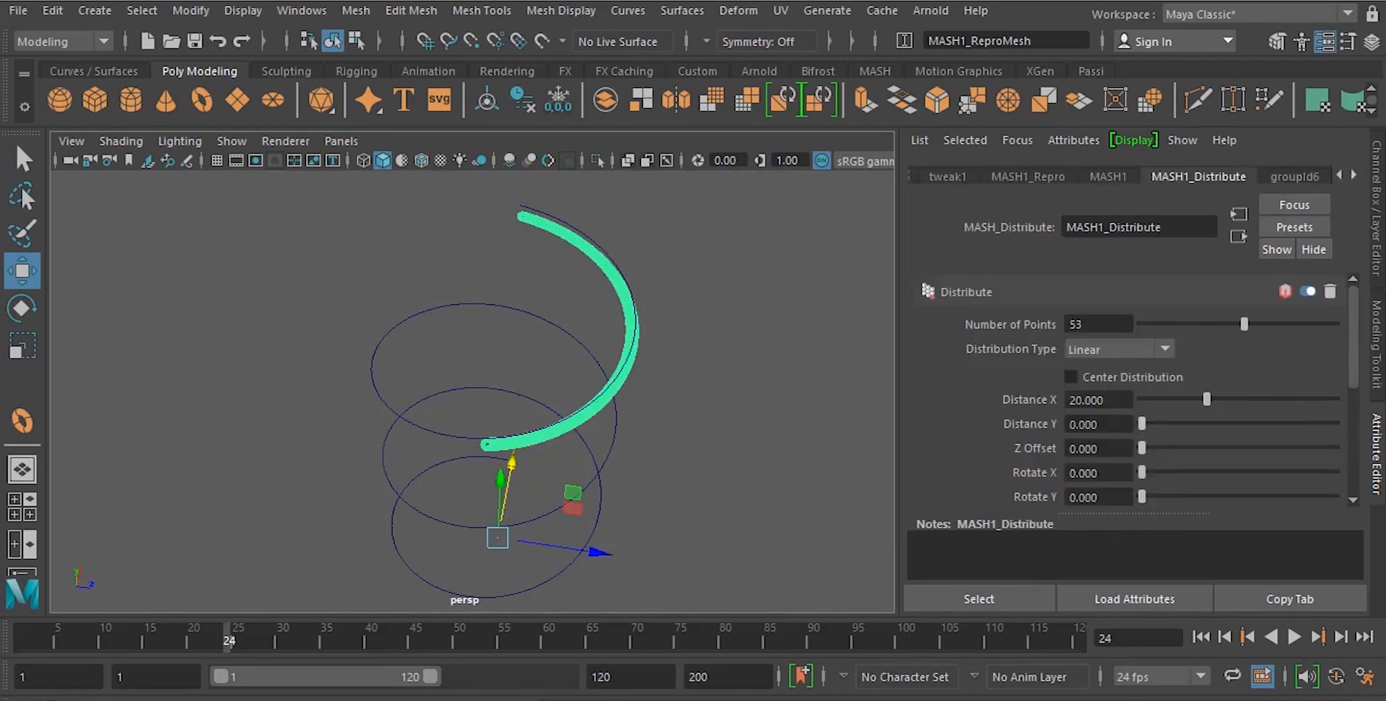
Set the MASH distribution's Distance X to 60 to spread the links into a longer chain.
left_click_drag(1233, 400, 1336, 399)
scroll(472, 391, "up", 6)
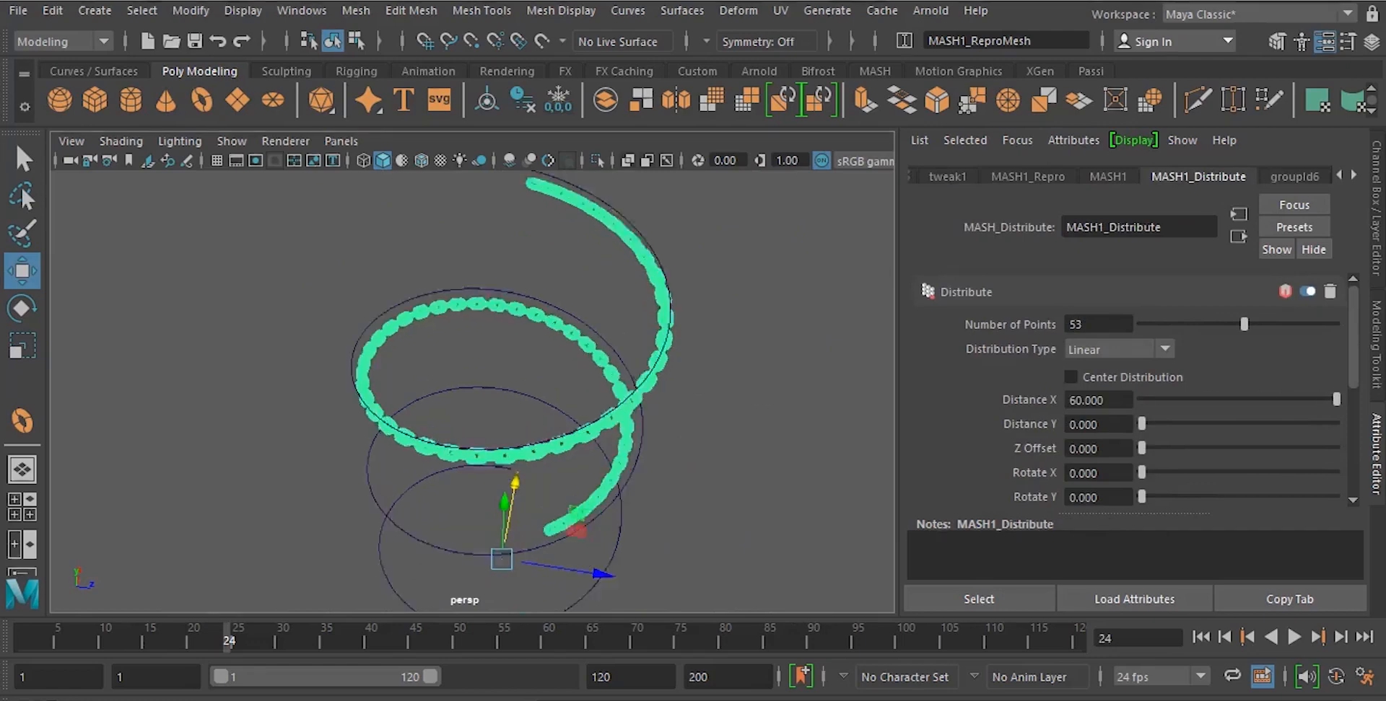
scroll(472, 391, "down", 3)
scroll(472, 391, "up", 5)
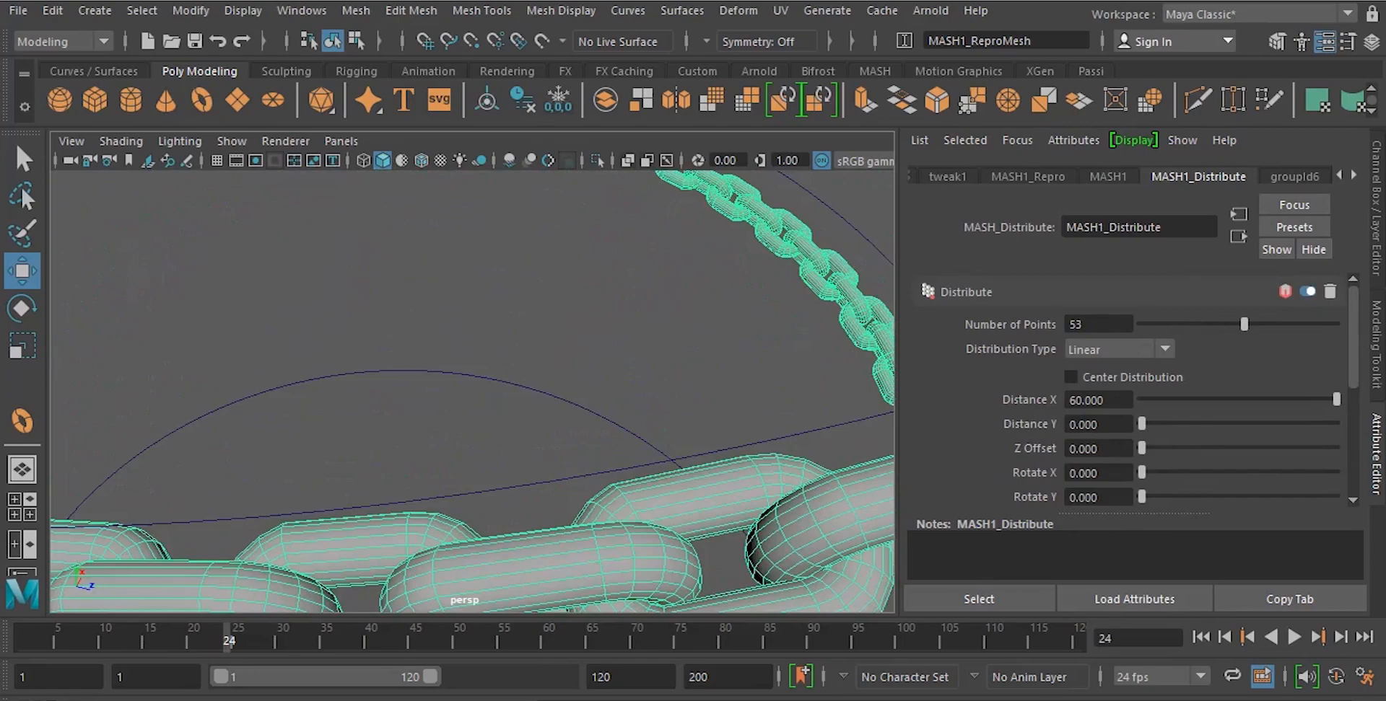
scroll(472, 391, "down", 3)
left_click_drag(472, 391, 472, 419, "alt")
scroll(472, 391, "down", 6)
Select control vertices 39 to 44 on the spiral's upper turn with Soft Select on and move them to reshape the curve.
left_click(650, 368)
scroll(472, 391, "up", 3)
scroll(472, 391, "up", 2)
left_click(551, 278)
right_click_drag(551, 236, 491, 260)
left_click_drag(670, 297, 607, 336)
key("b")
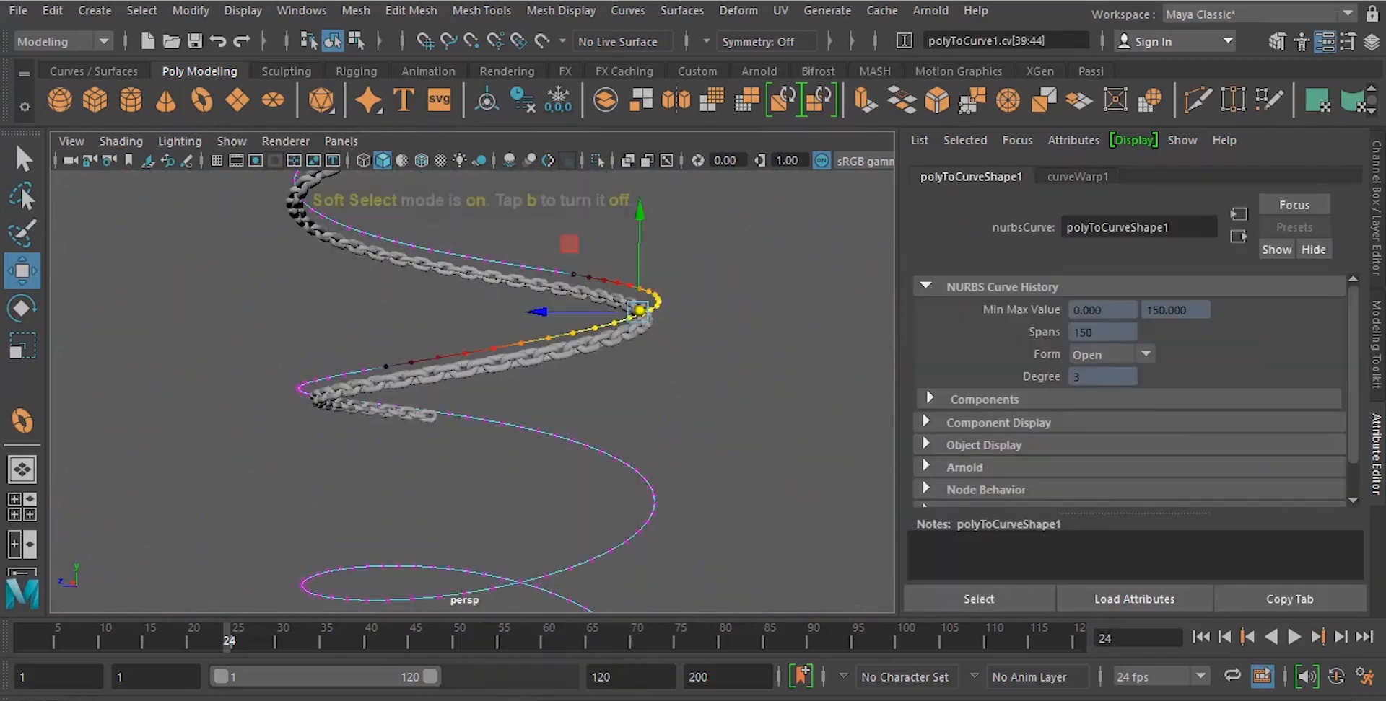
left_click_drag(638, 312, 679, 303)
left_click_drag(681, 238, 567, 276)
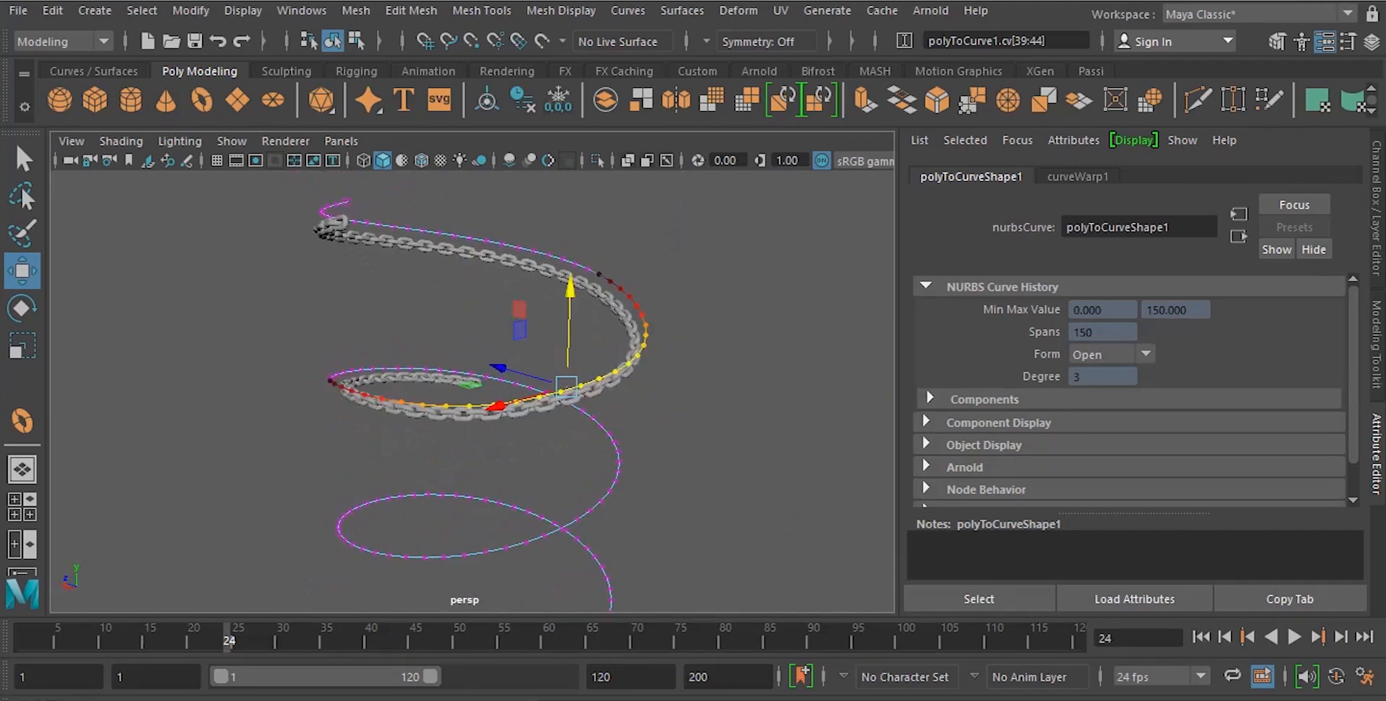
Return the spiral to object mode, then select the chain mesh and open its curveWarp1 attributes.
right_click_drag(642, 324, 756, 257)
left_click(644, 326)
left_click(633, 340)
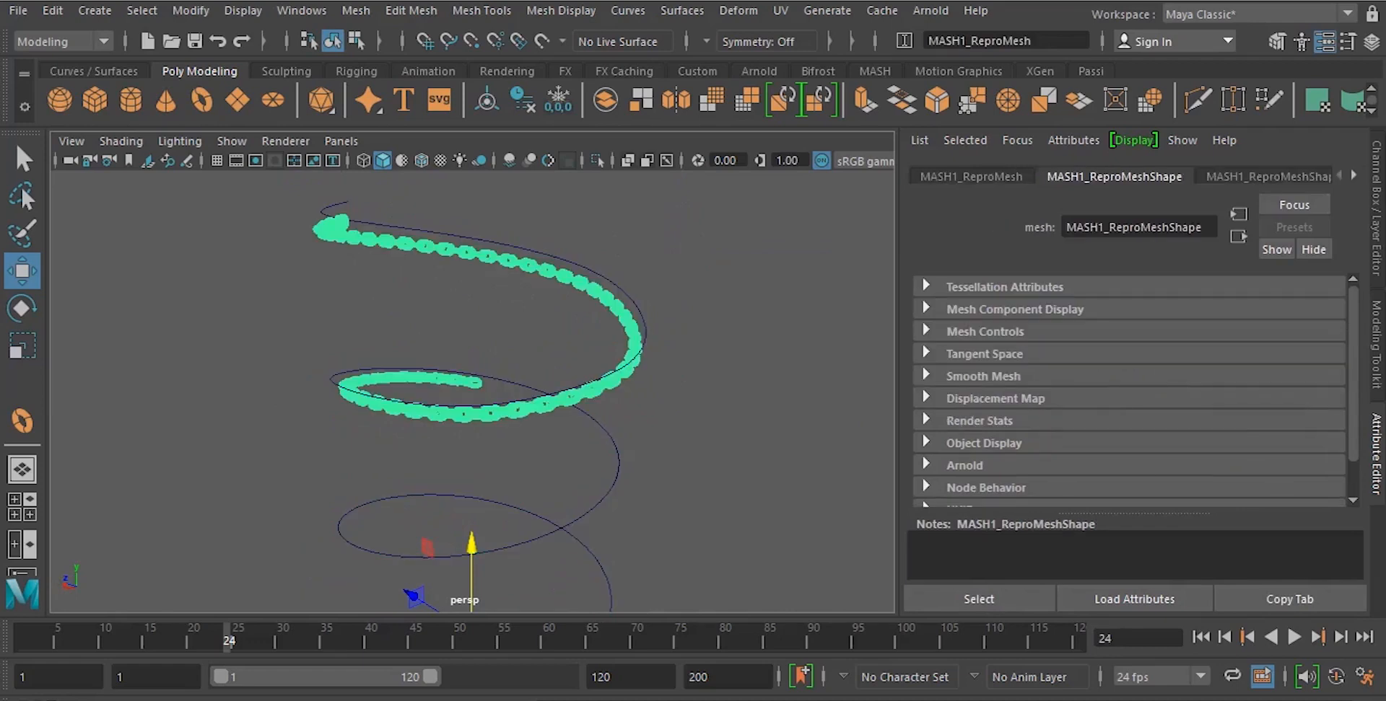
right_click(1353, 175)
left_click(1213, 245)
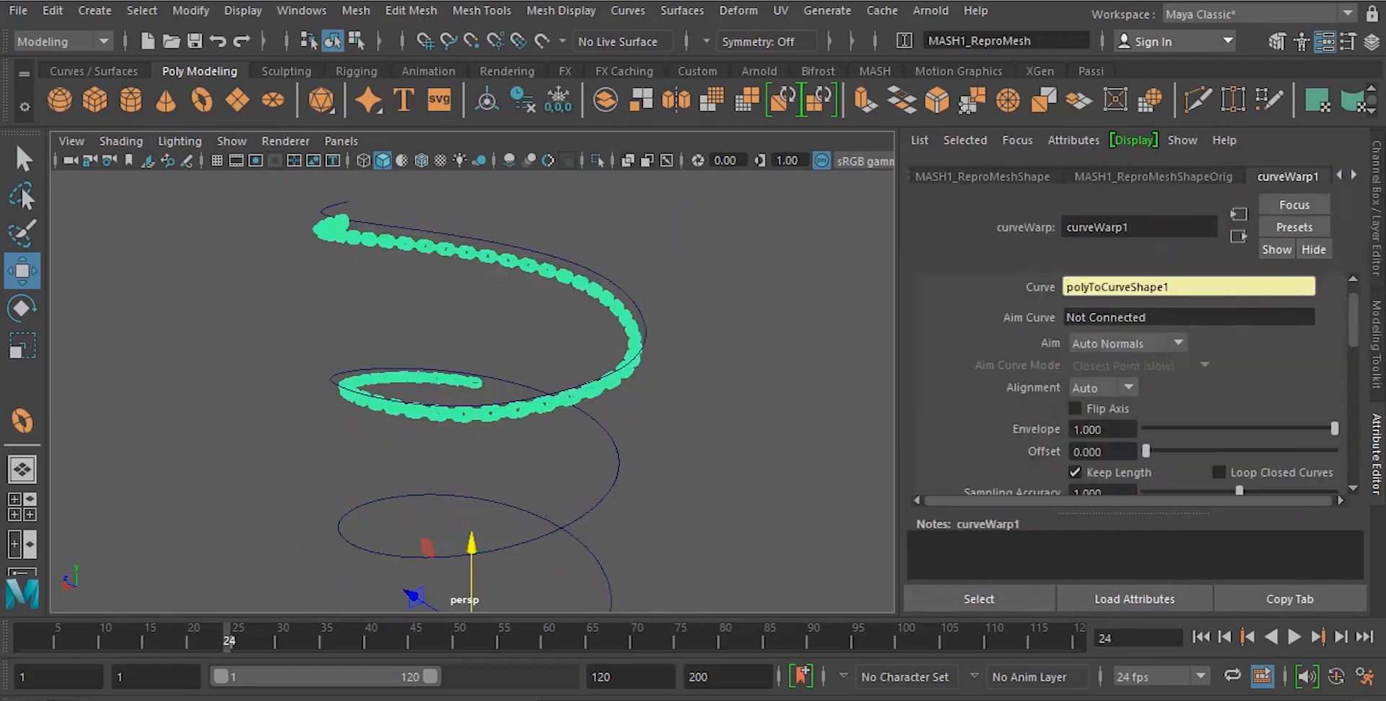
mouse_move(1145, 452)
left_mouse_down()
mouse_move(1333, 452)
mouse_move(1146, 451)
left_mouse_up()
Go back to frame 1 and set a key on the chain's Curve Warp Offset at 0.
key("alt+v")
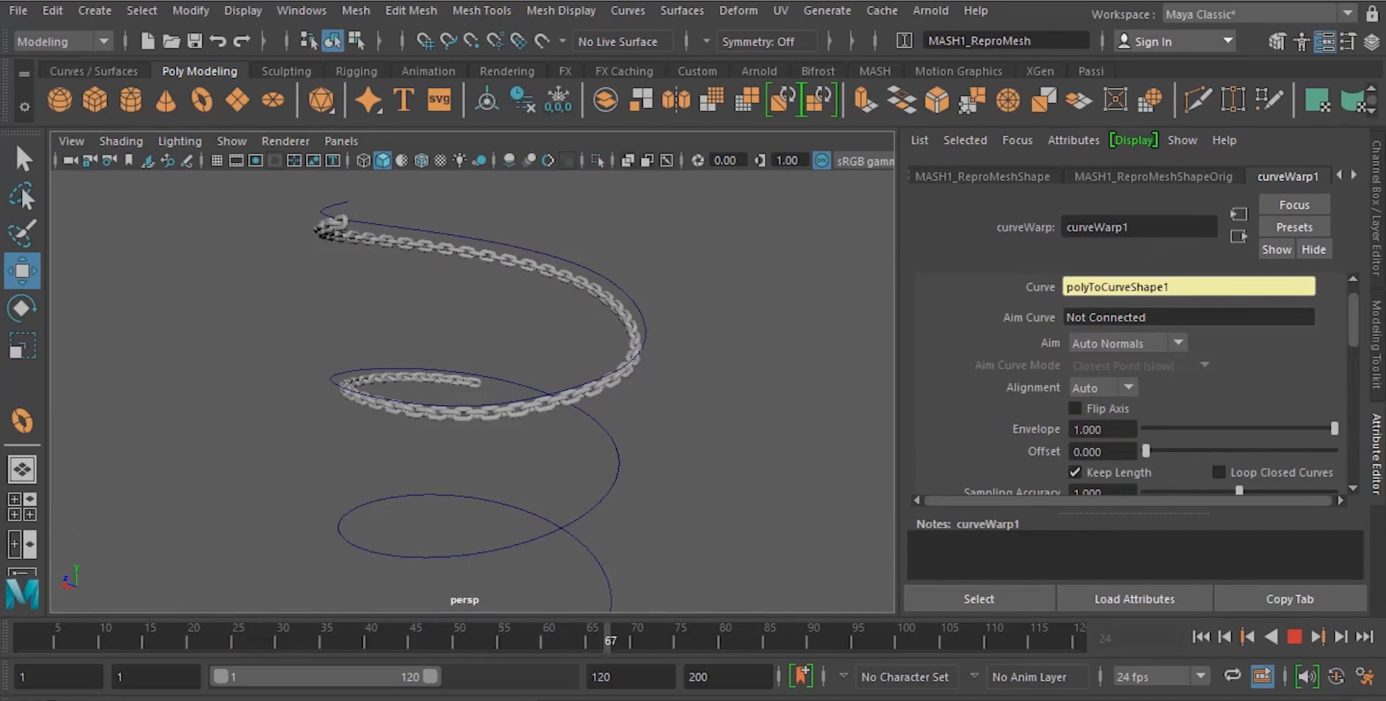
key("alt+v")
key("ctrl+z")
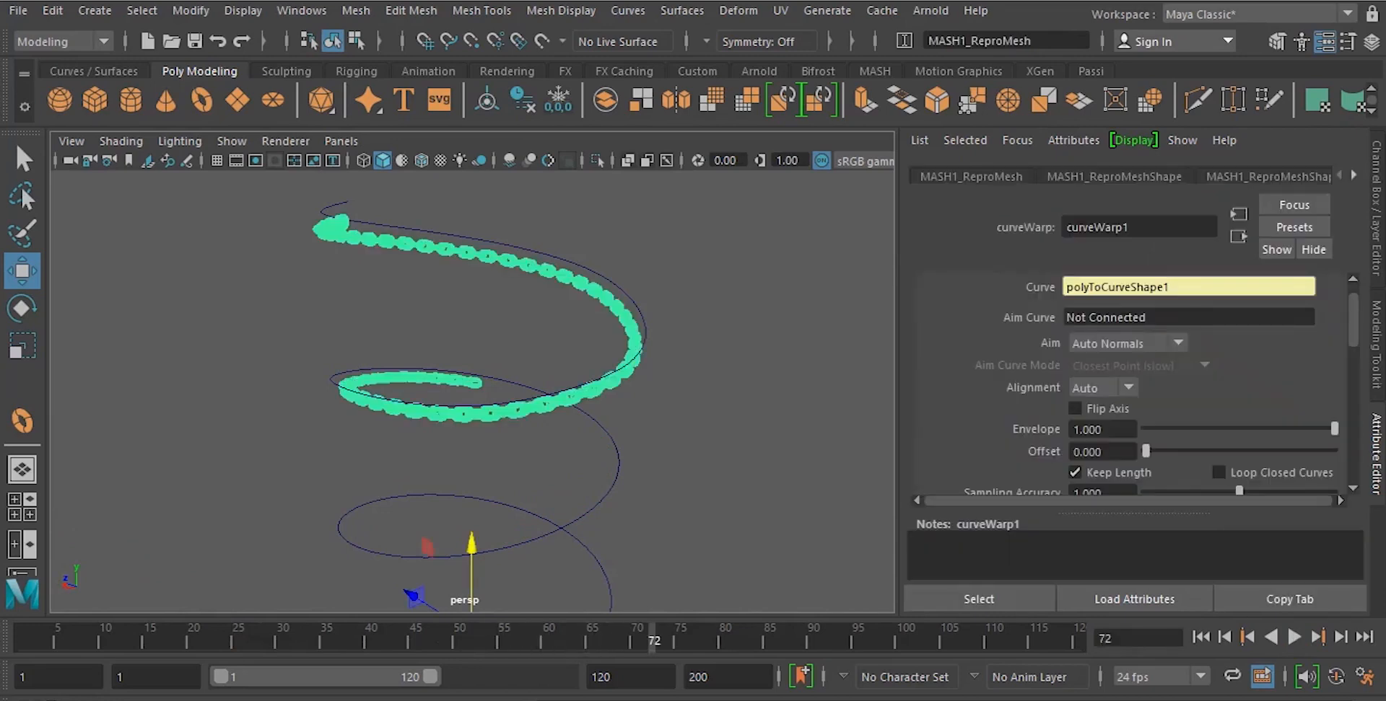
key("shift+alt+v")
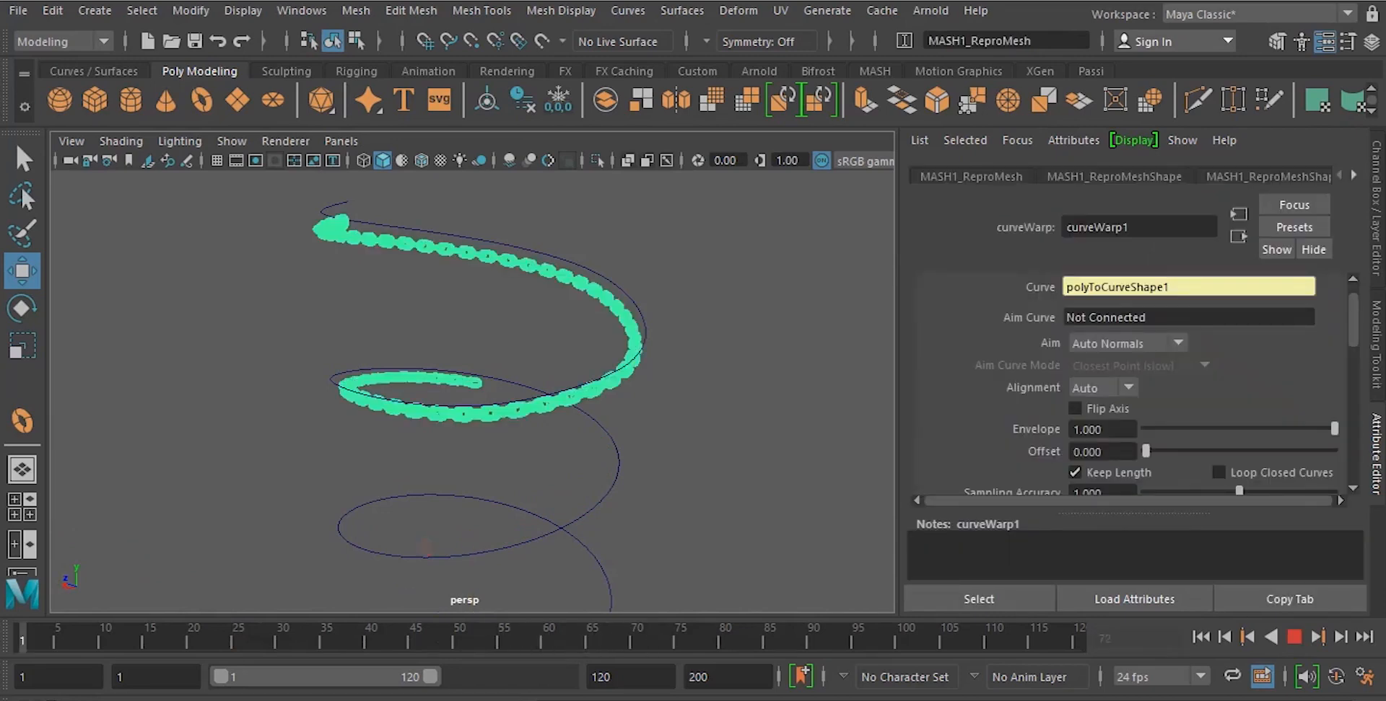
right_click(1036, 452)
left_click(1083, 484)
Set a key on the chain's Curve Warp Offset at 1 on frame 120.
left_click_drag(922, 639, 1077, 639)
left_click_drag(1145, 451, 1334, 451)
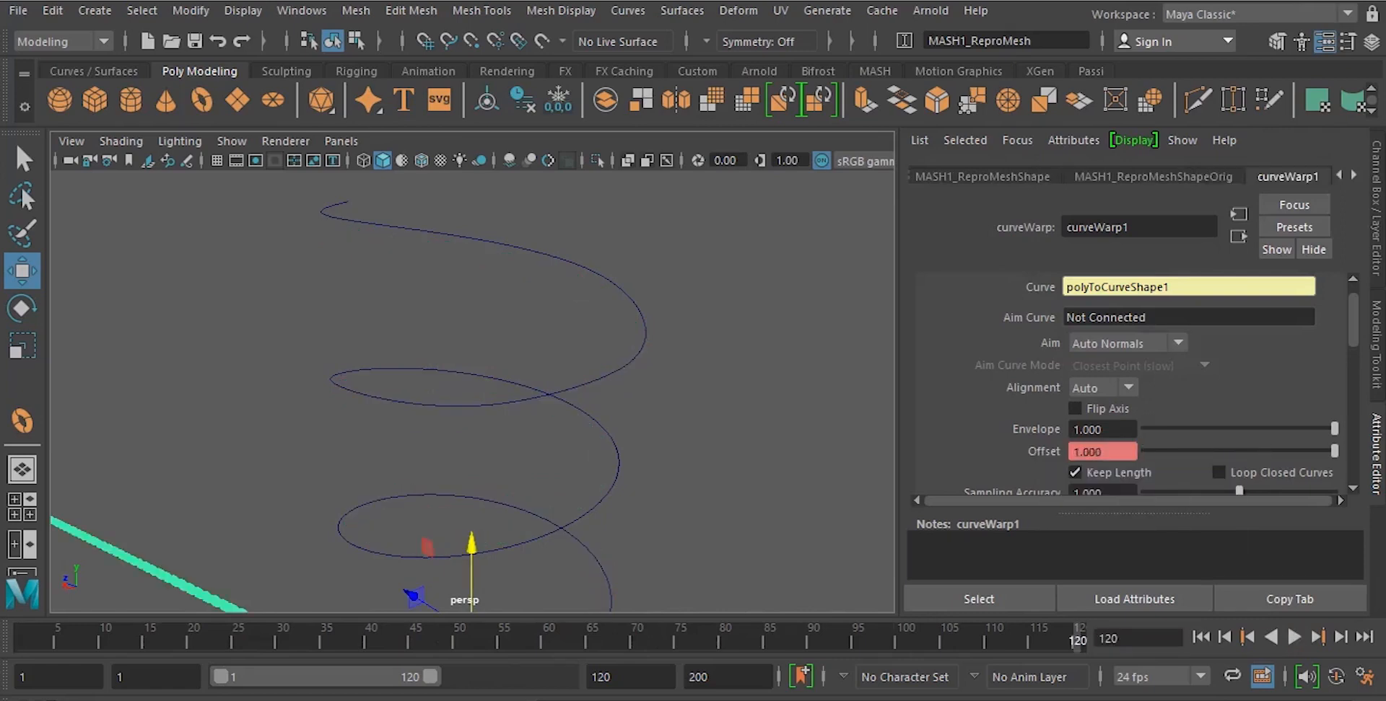
right_click(1155, 452)
left_click(1191, 479)
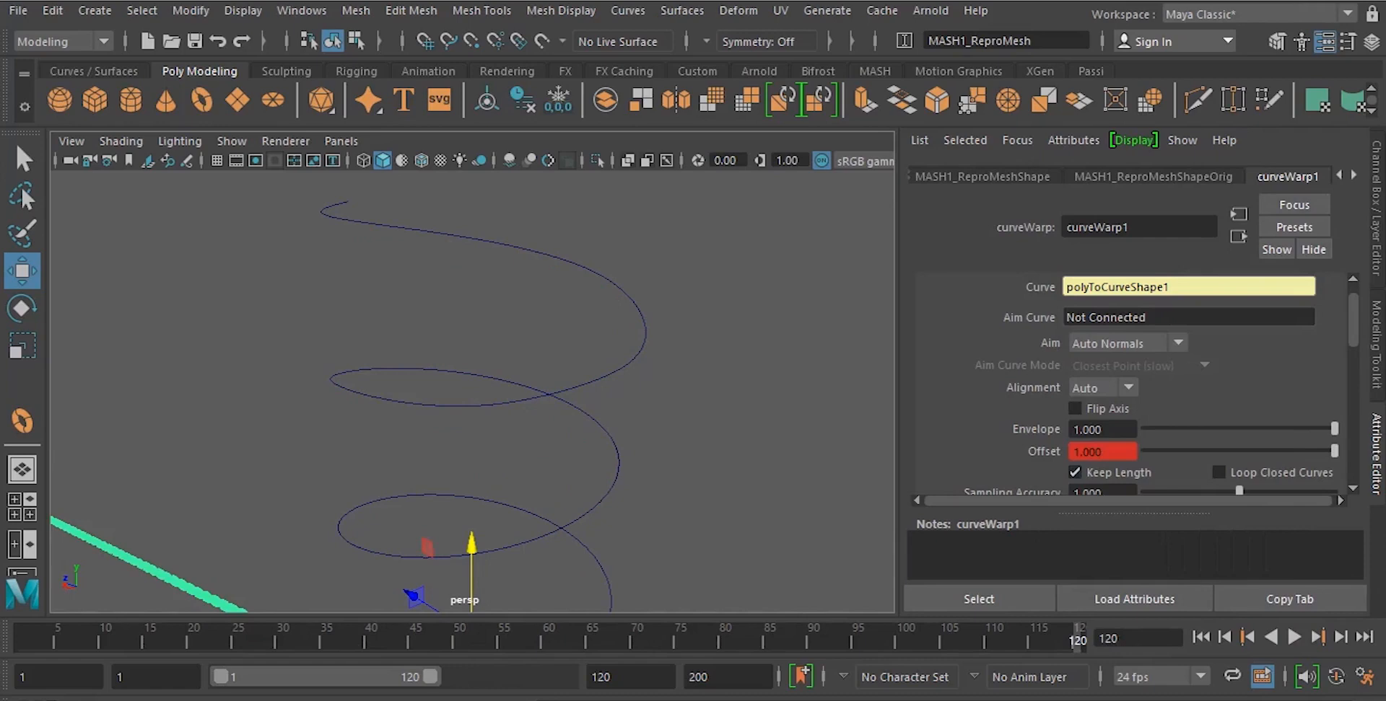
Rewind to frame 1, clear the selection and play the chain's animation along the spiral.
left_click_drag(1078, 639, 21, 639)
key("alt+d")
key("alt+v")
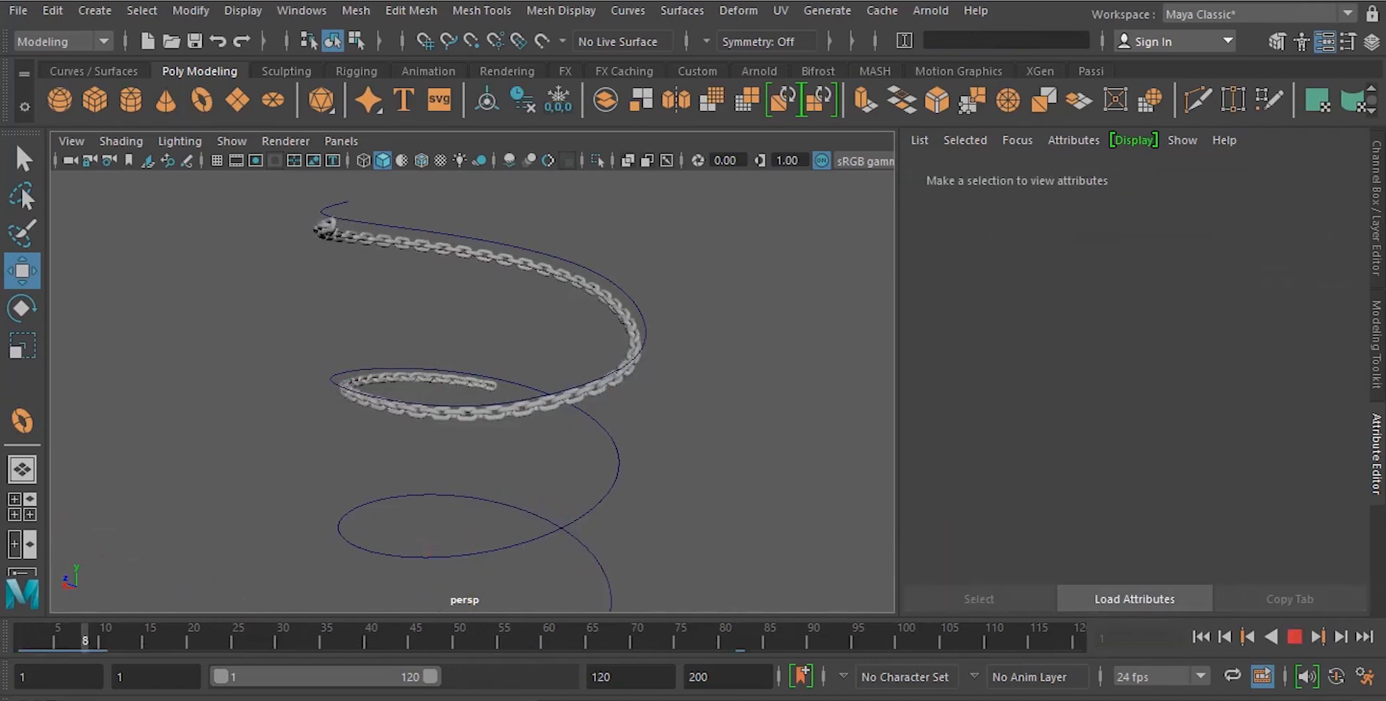